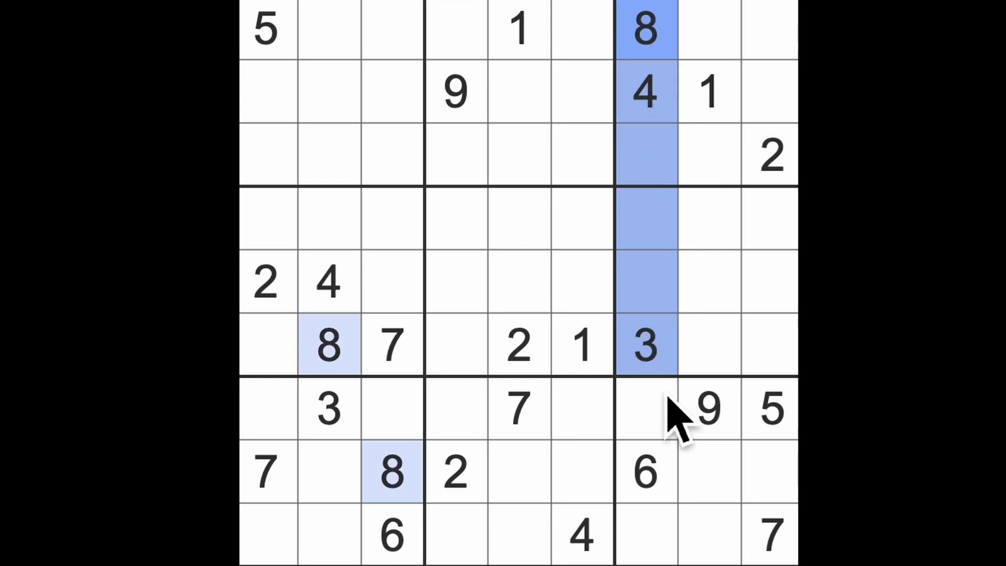
# Place an 8 in row 9, column 8 after checking row 8.
pyautogui.moveTo(391, 472); pyautogui.dragTo(778, 471)
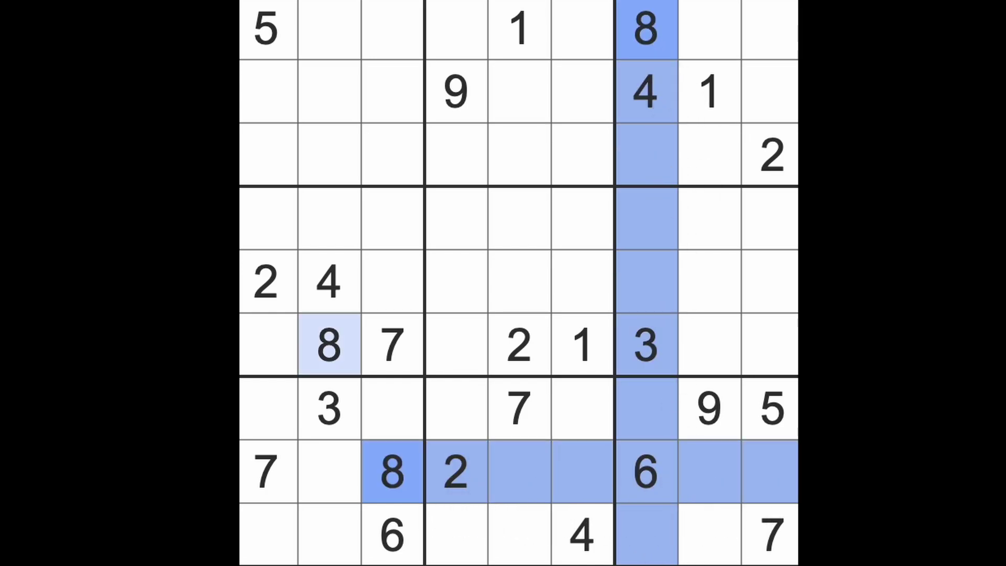
pyautogui.click(723, 542)
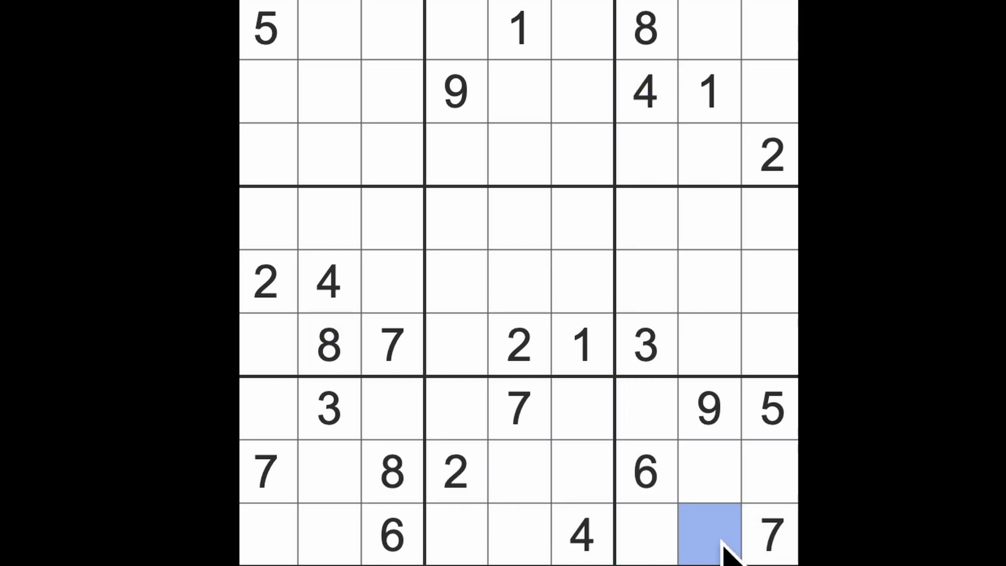
pyautogui.write('8')
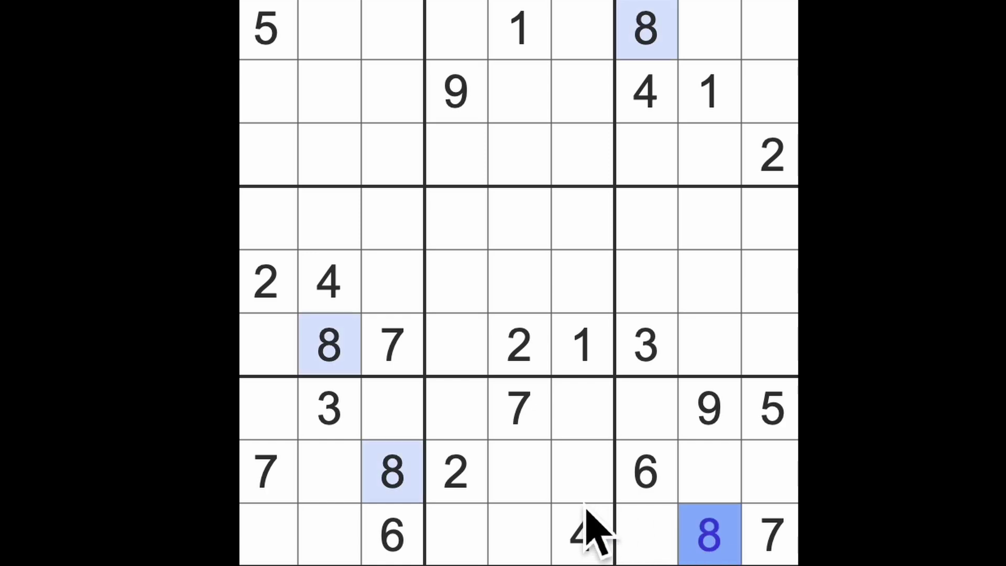
pyautogui.moveTo(455, 471); pyautogui.dragTo(786, 471)
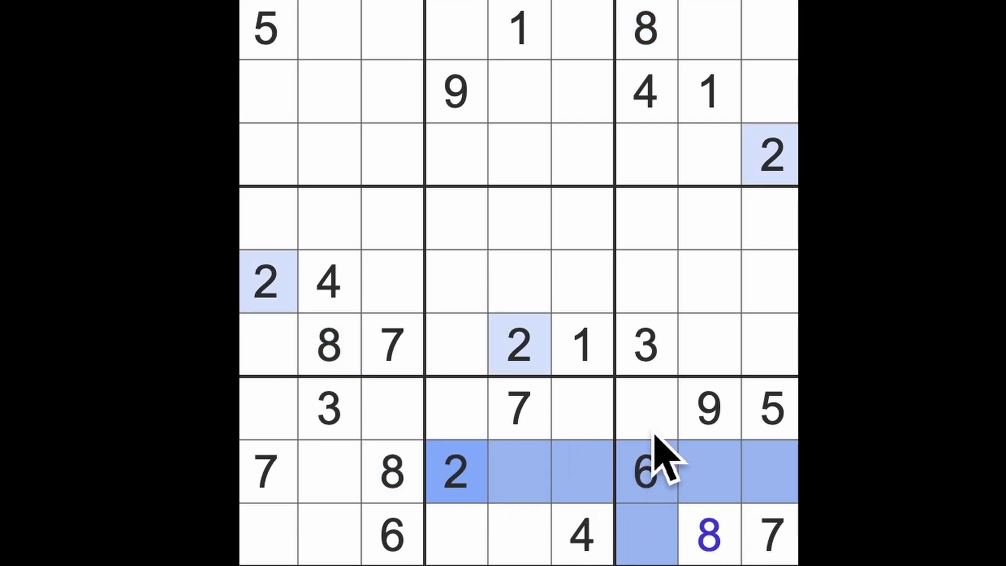
# Scan columns 7 and 9 and rows 5–6, then place 2 in row 4, column 8.
pyautogui.moveTo(646, 534); pyautogui.dragTo(646, 216)
pyautogui.moveTo(770, 153)
pyautogui.mouseDown()
pyautogui.moveTo(770, 346)
pyautogui.moveTo(518, 346)
pyautogui.mouseUp()
pyautogui.moveTo(268, 283); pyautogui.dragTo(723, 283)
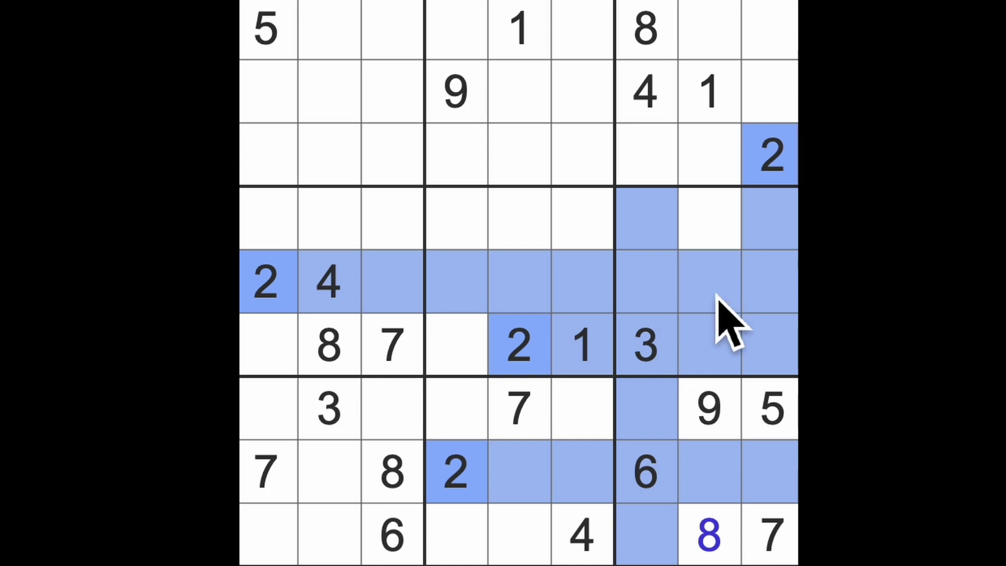
pyautogui.click(711, 219)
pyautogui.write('2')
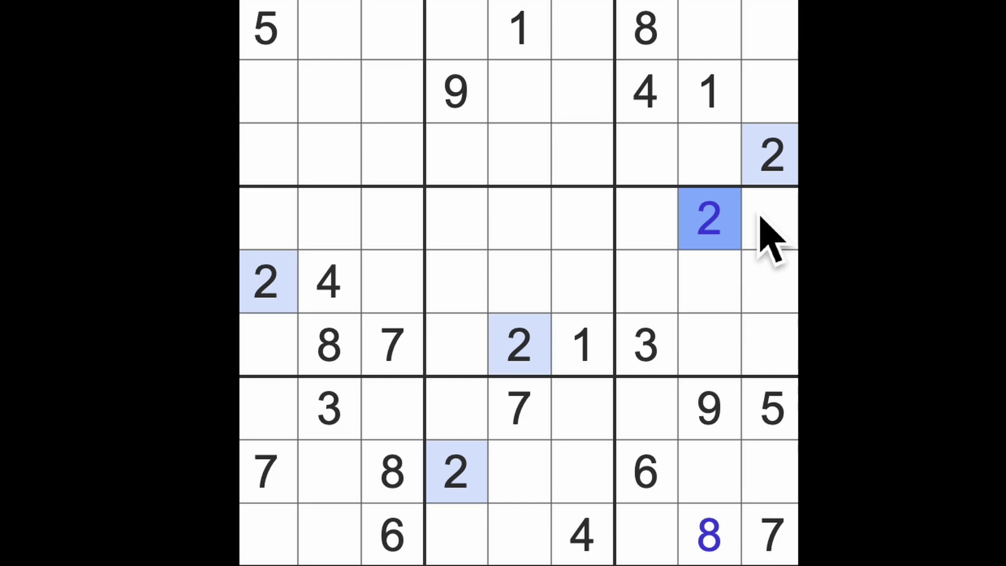
pyautogui.moveTo(645, 93); pyautogui.dragTo(667, 550)
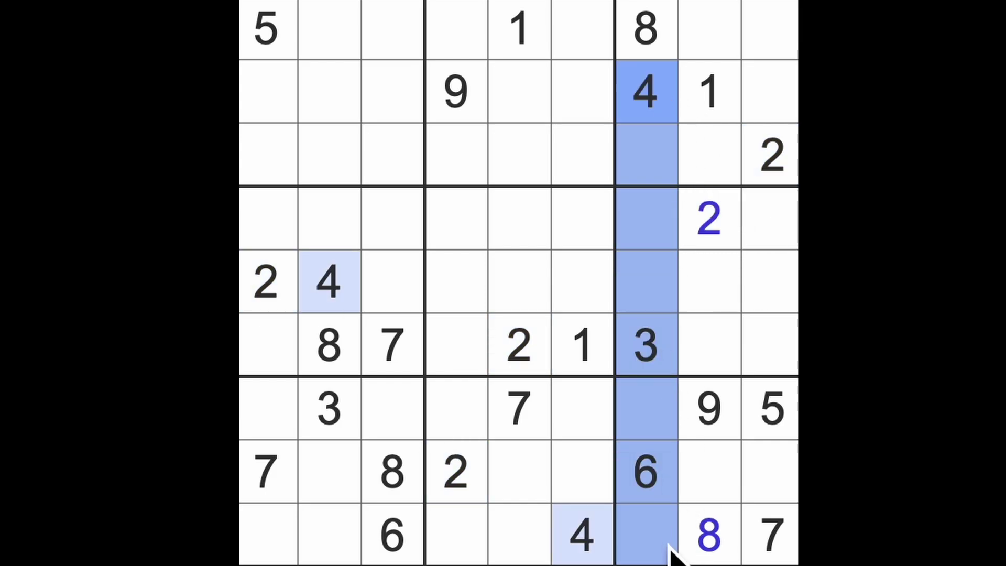
pyautogui.moveTo(710, 471); pyautogui.dragTo(786, 502)
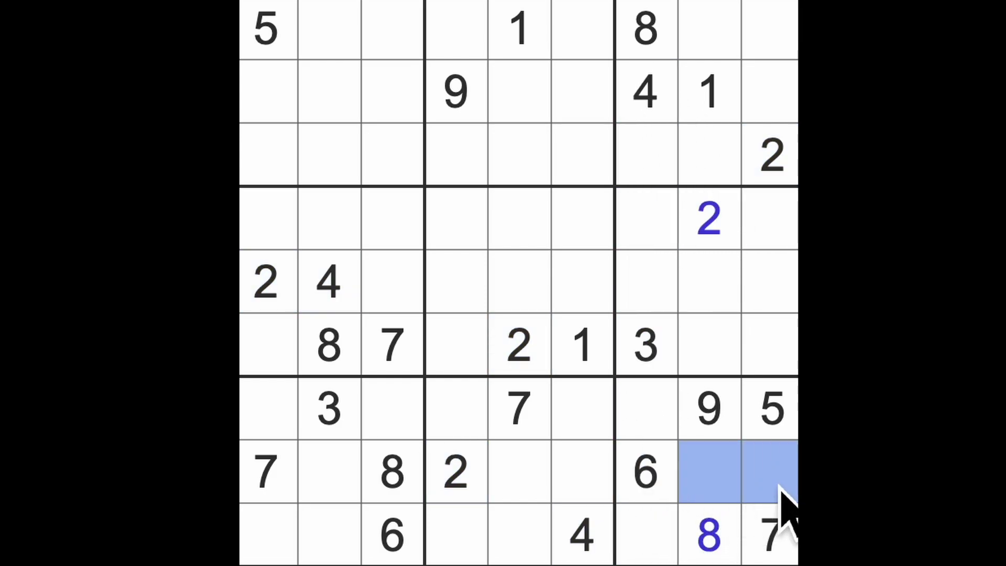
pyautogui.click(646, 407)
pyautogui.keyDown('ctrl'); pyautogui.click(652, 542); pyautogui.keyUp('ctrl')
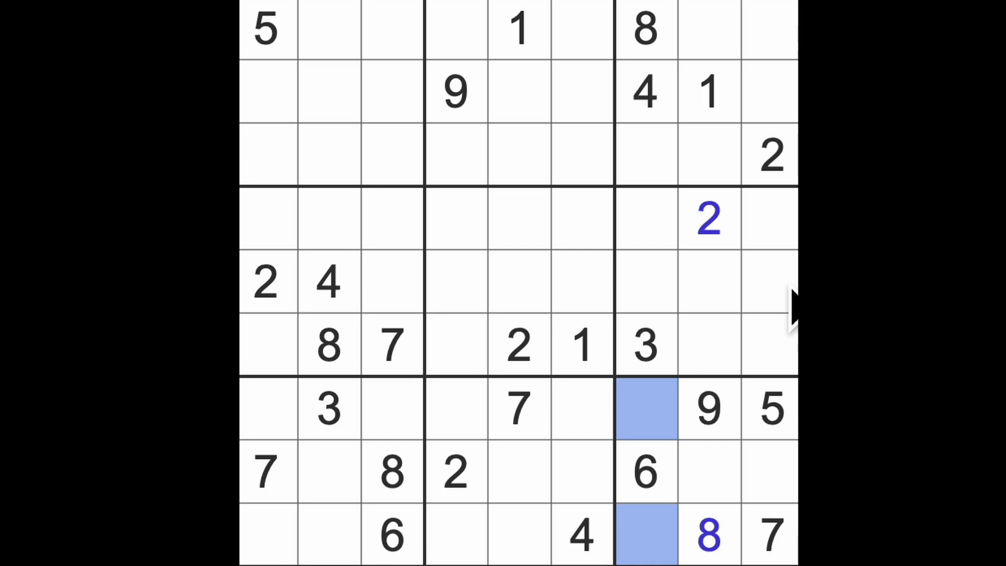
pyautogui.moveTo(712, 471); pyautogui.dragTo(774, 472)
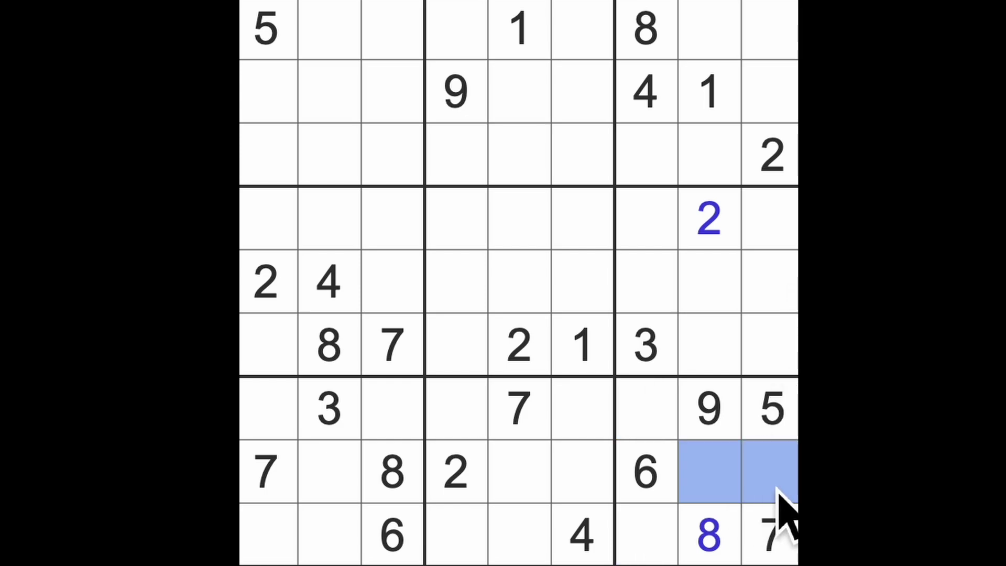
pyautogui.keyDown('ctrl'); pyautogui.moveTo(518, 534); pyautogui.dragTo(456, 534); pyautogui.keyUp('ctrl')
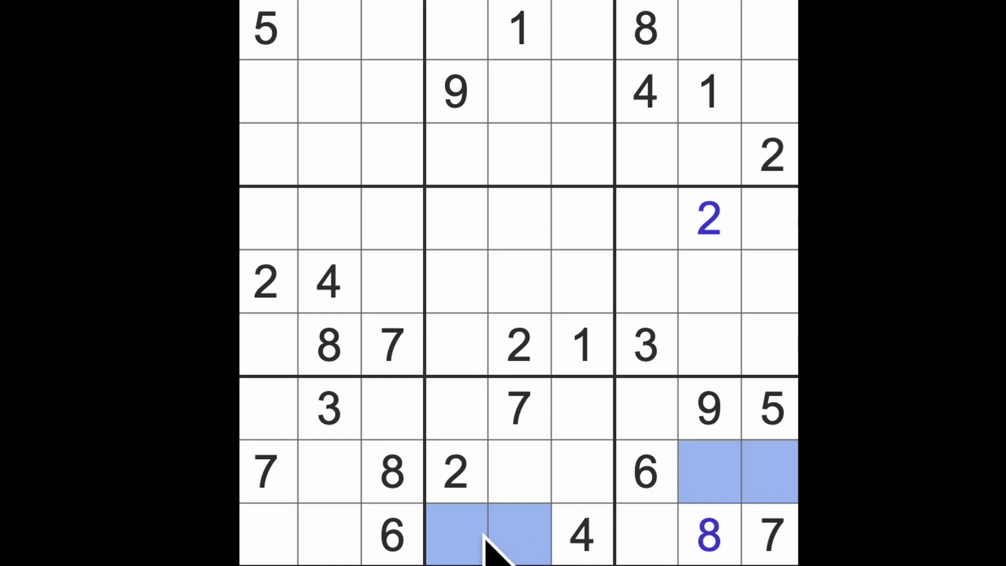
pyautogui.click(393, 409)
pyautogui.keyDown('ctrl'); pyautogui.click(267, 416); pyautogui.keyUp('ctrl')
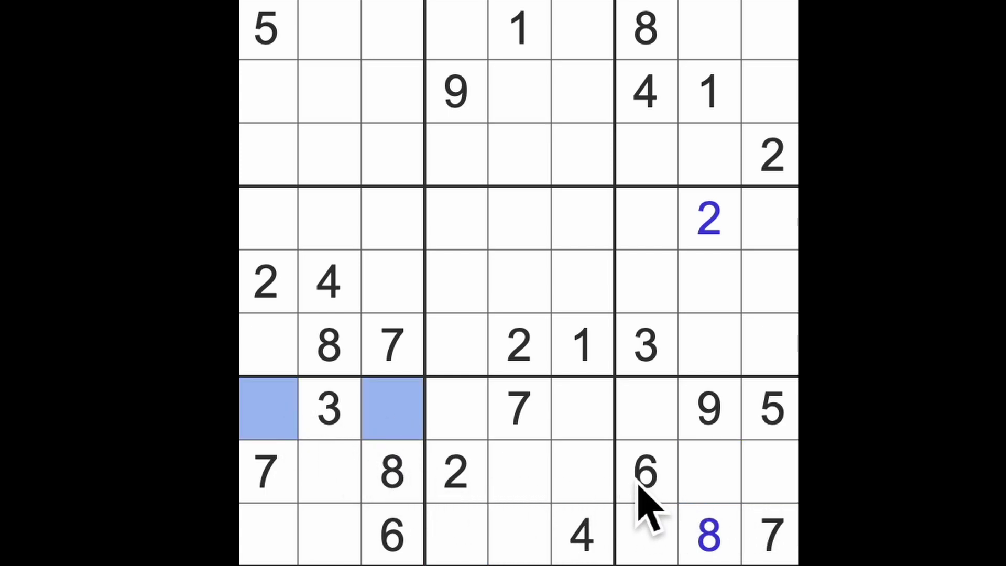
pyautogui.click(582, 479)
pyautogui.keyDown('ctrl'); pyautogui.click(518, 471); pyautogui.keyUp('ctrl')
pyautogui.keyDown('ctrl'); pyautogui.click(328, 471); pyautogui.keyUp('ctrl')
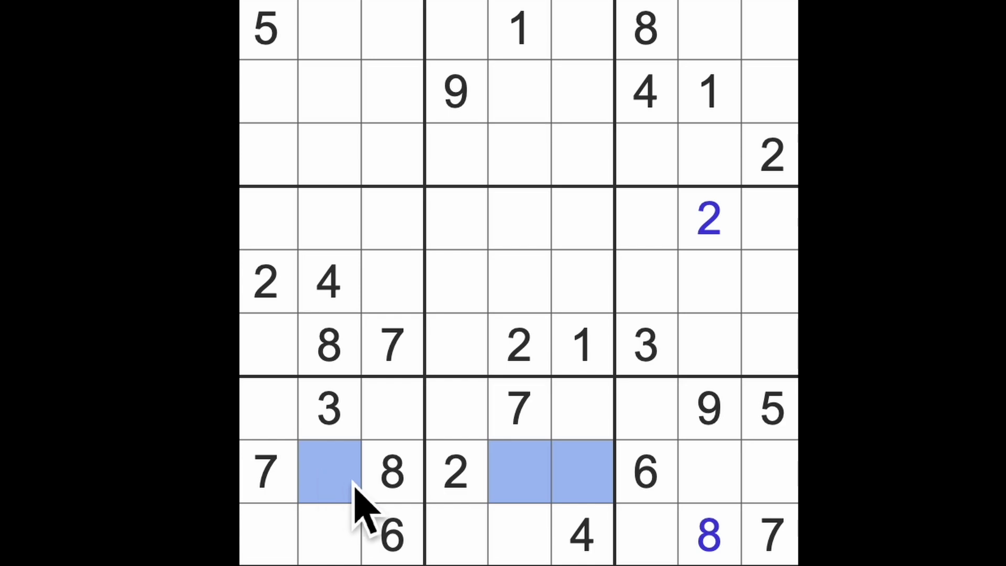
pyautogui.click(392, 526)
pyautogui.write('6')
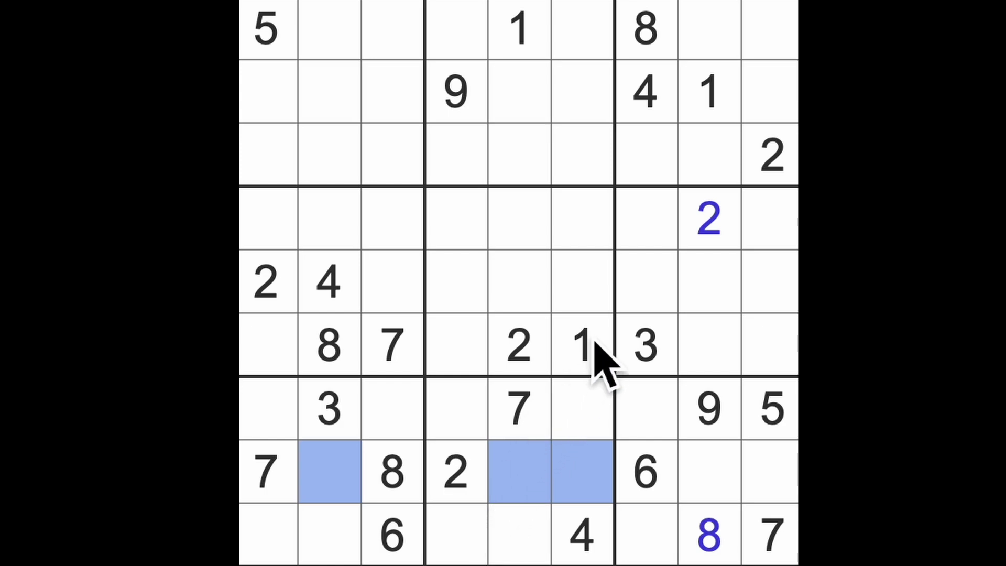
# Place 1 in row 8, column 2 after checking column 6 and rows 7–8.
pyautogui.moveTo(581, 343); pyautogui.dragTo(582, 441)
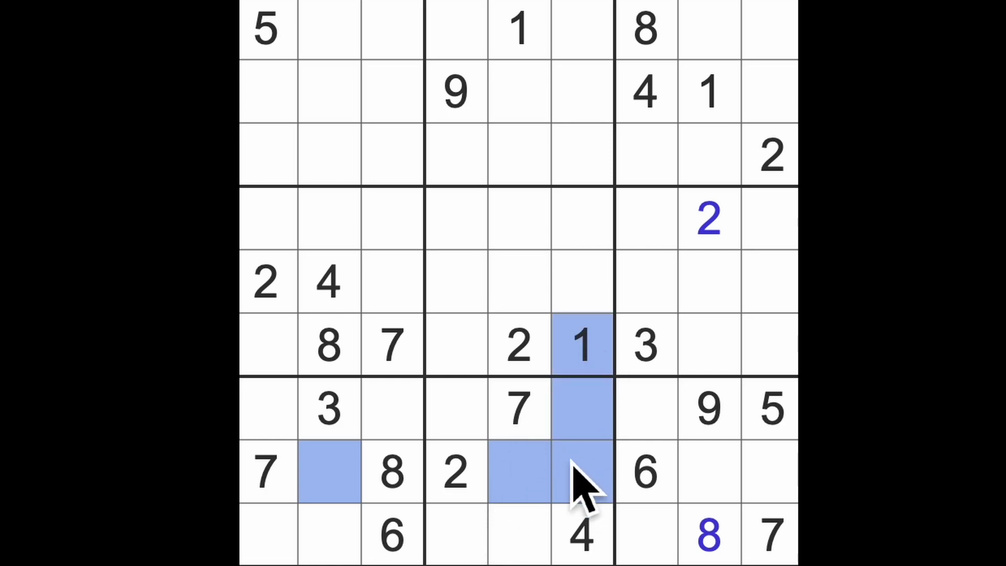
pyautogui.click(329, 472)
pyautogui.write('1')
pyautogui.moveTo(519, 471); pyautogui.dragTo(582, 487)
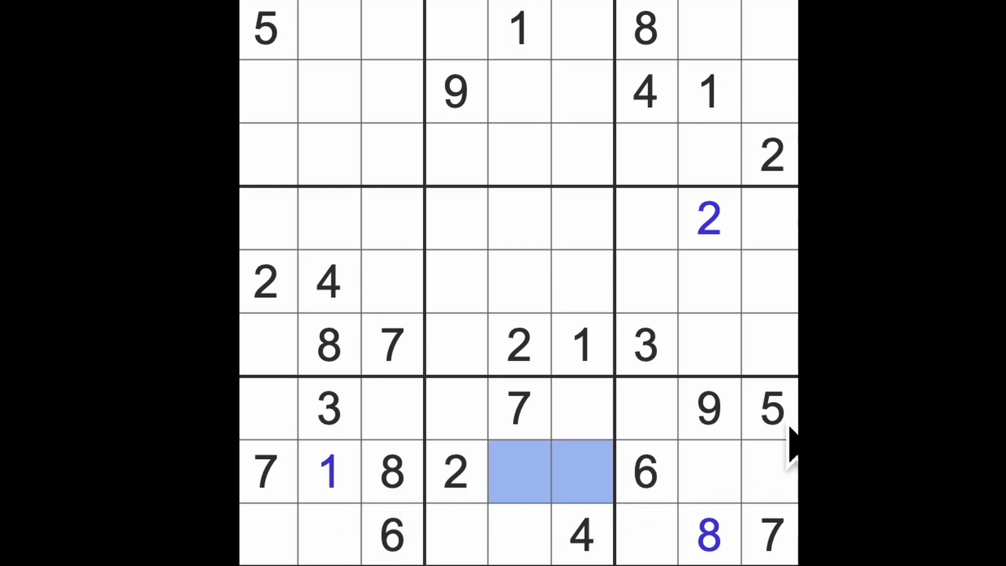
pyautogui.moveTo(770, 409); pyautogui.dragTo(267, 409)
# Place 5 in row 9, column 2 and 9 in row 9, column 1.
pyautogui.moveTo(329, 542); pyautogui.dragTo(272, 542)
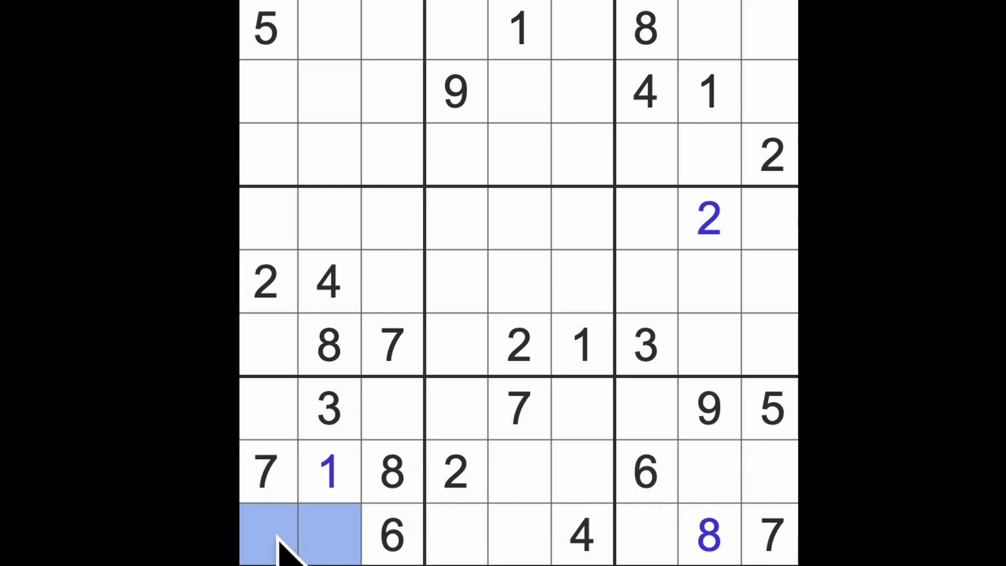
pyautogui.moveTo(267, 27); pyautogui.dragTo(267, 542)
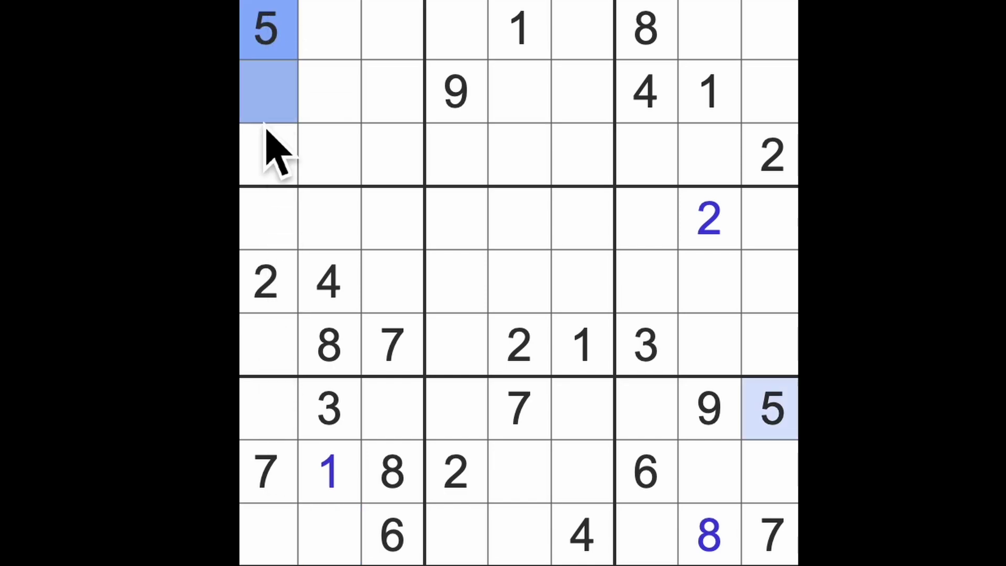
pyautogui.click(326, 538)
pyautogui.write('5')
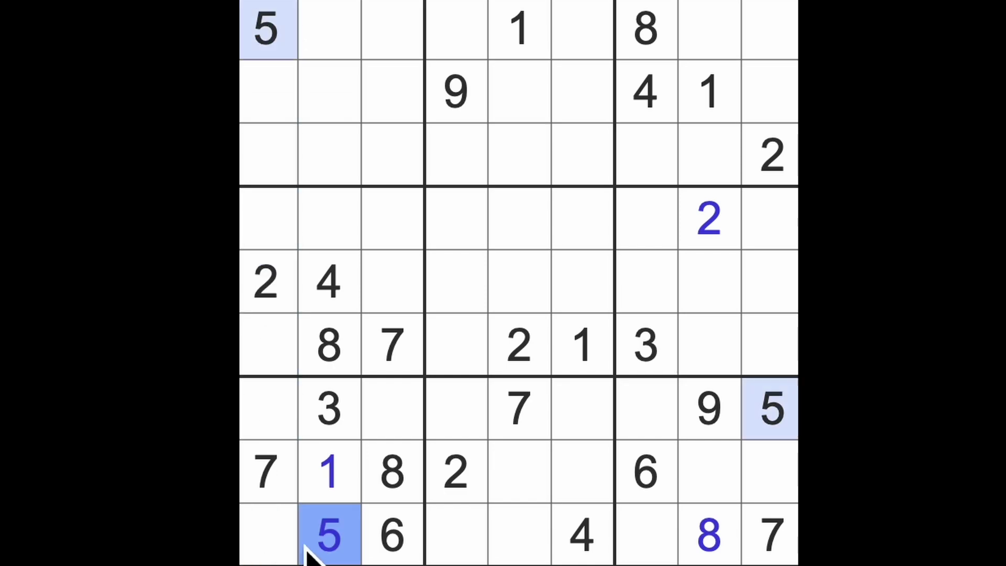
pyautogui.click(267, 538)
pyautogui.write('9')
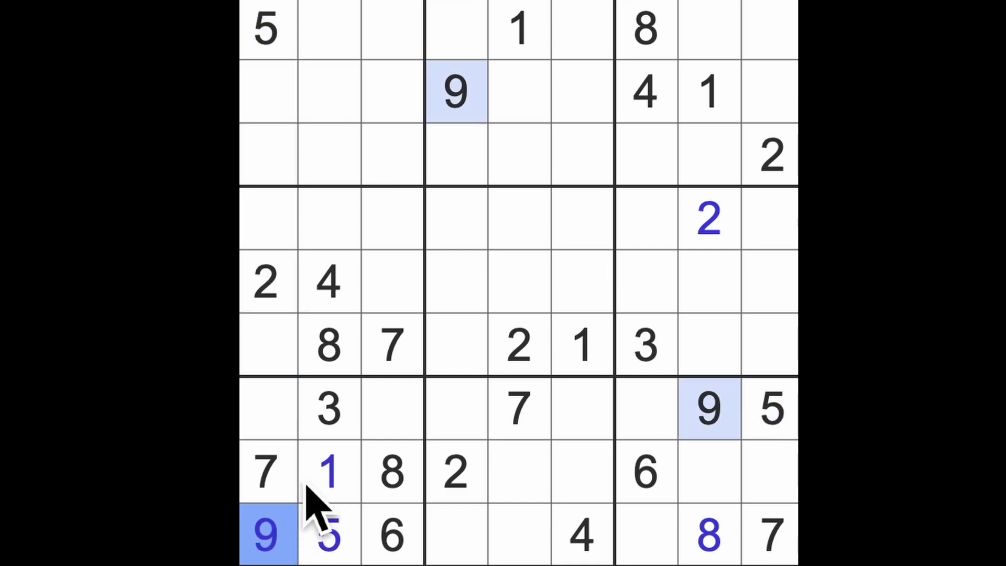
# Place 2 in row 7, column 3 and 4 in row 7, column 1.
pyautogui.click(267, 408)
pyautogui.moveTo(267, 283); pyautogui.dragTo(271, 417)
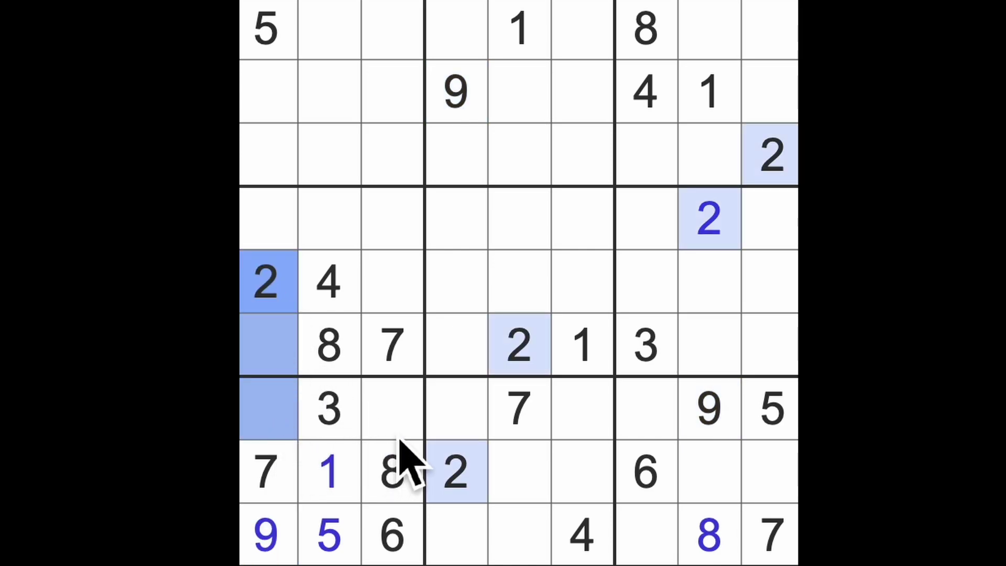
pyautogui.click(393, 408)
pyautogui.write('2')
pyautogui.click(271, 417)
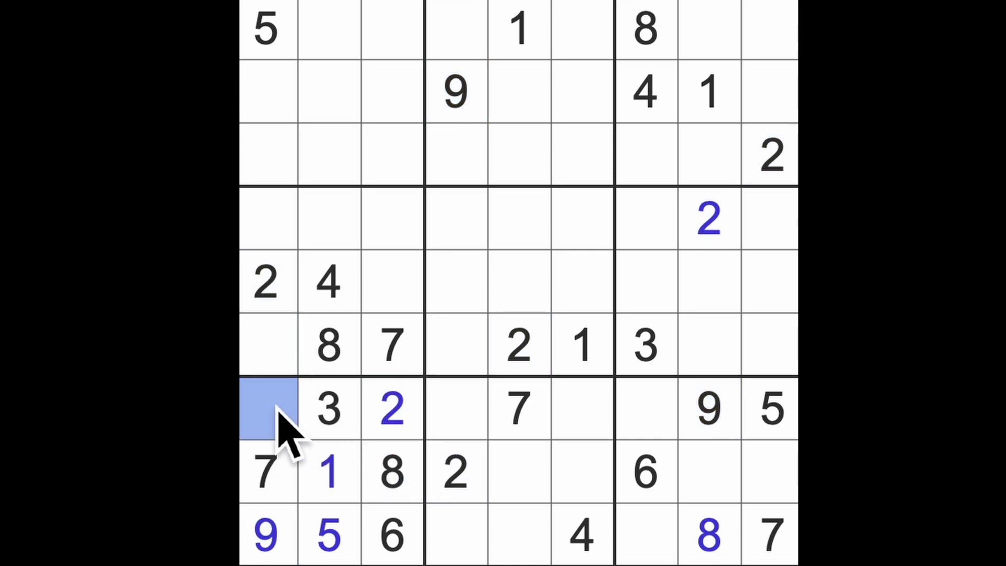
pyautogui.write('4')
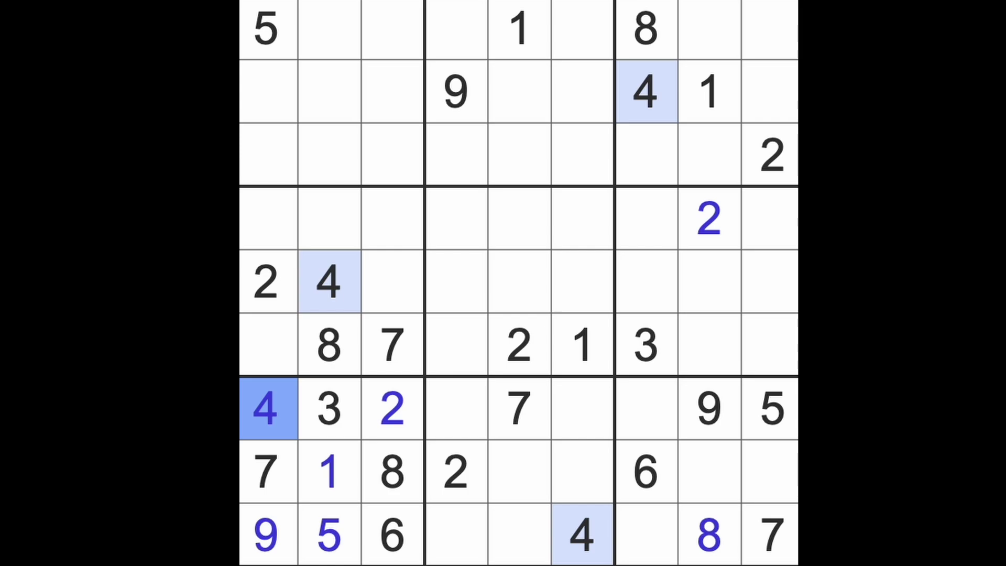
pyautogui.moveTo(460, 542); pyautogui.dragTo(649, 551)
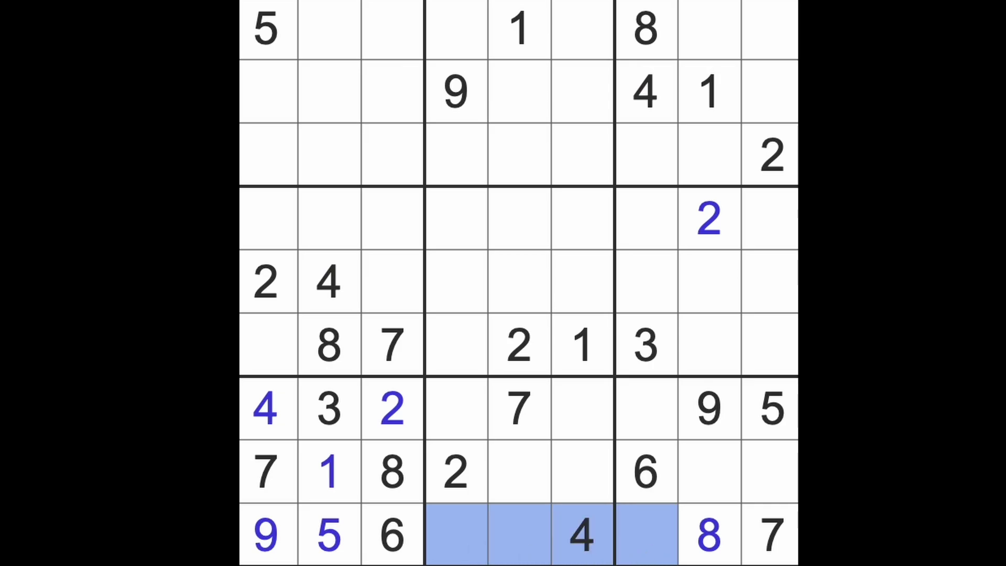
# Check where the 2s are and place a 2 in the bottom row's column 7 cell.
pyautogui.click(456, 471)
pyautogui.moveTo(459, 542); pyautogui.dragTo(515, 551)
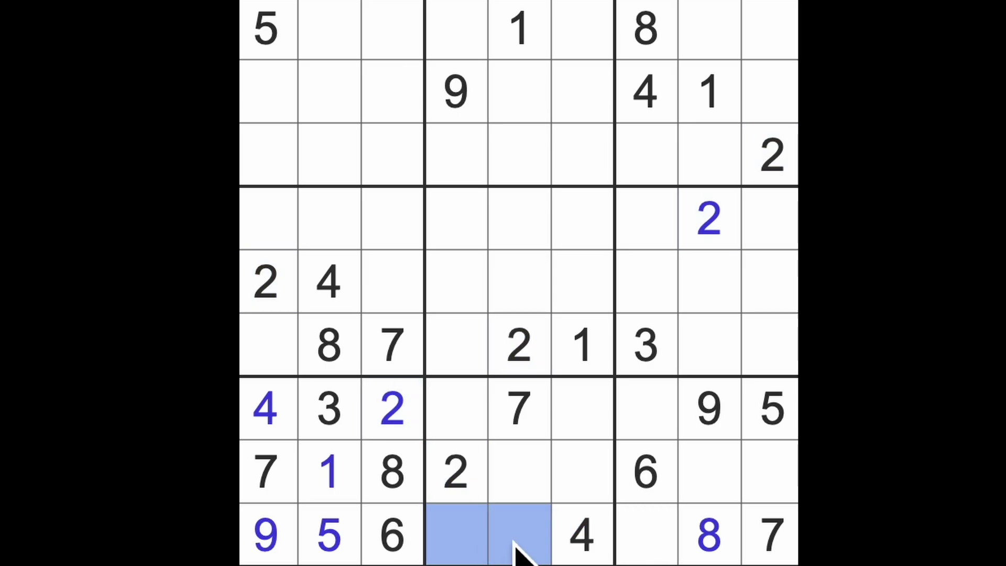
pyautogui.click(648, 539)
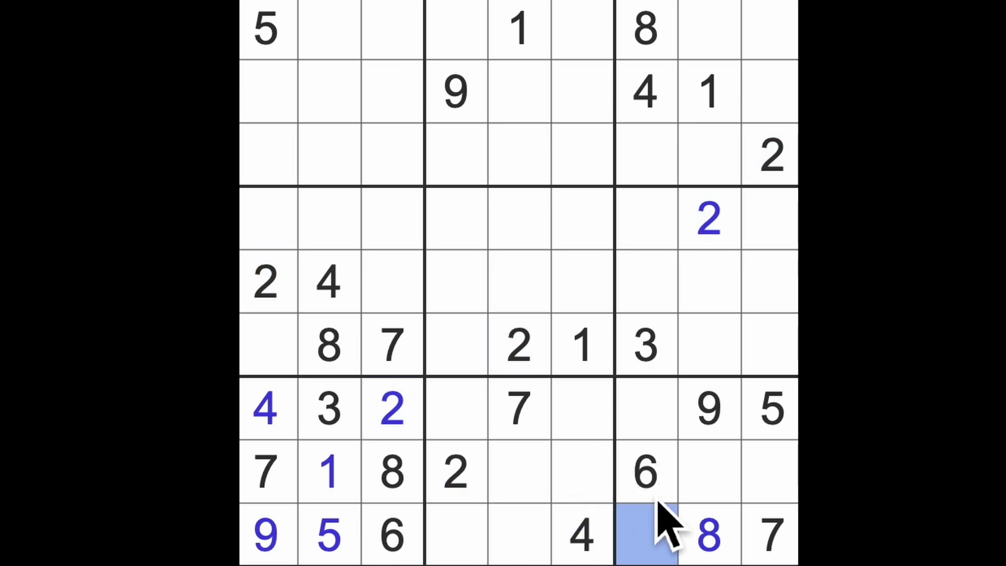
pyautogui.write('12')
pyautogui.click(646, 408)
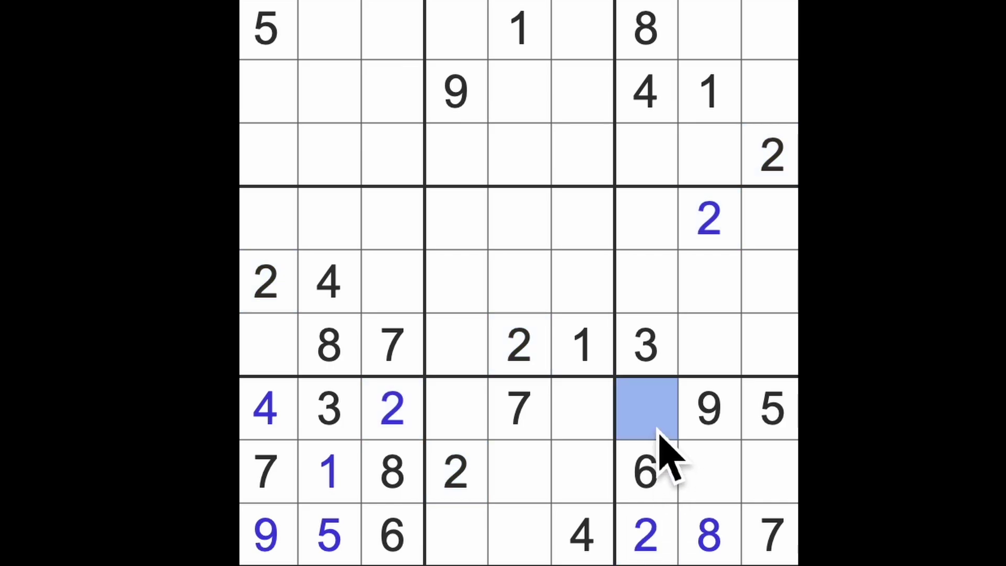
pyautogui.write('1')
# Check rows 7–8 and column 5, then fill bottom-row columns 4 and 5 with 1 and 3.
pyautogui.moveTo(393, 471); pyautogui.dragTo(661, 487)
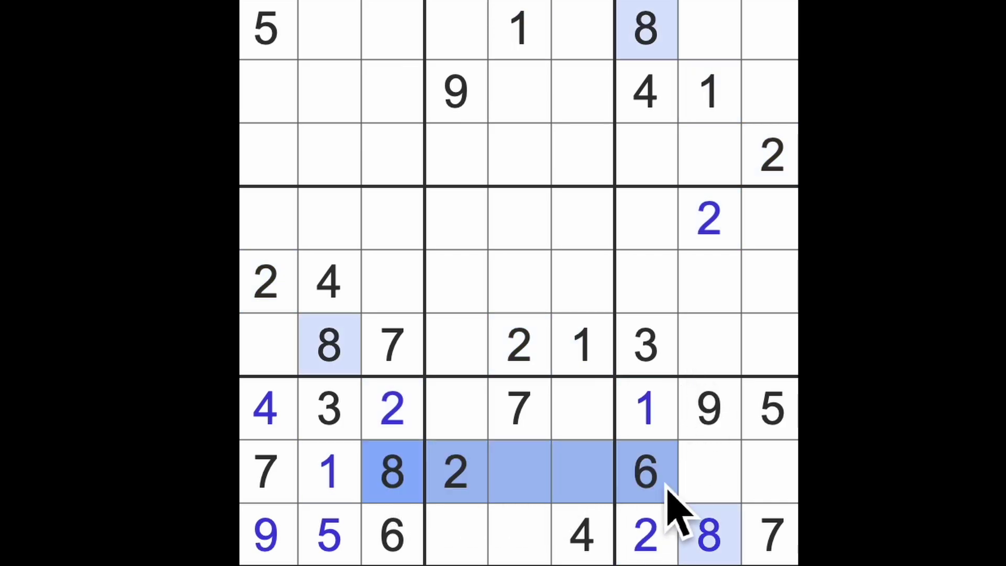
pyautogui.moveTo(770, 472); pyautogui.dragTo(707, 471)
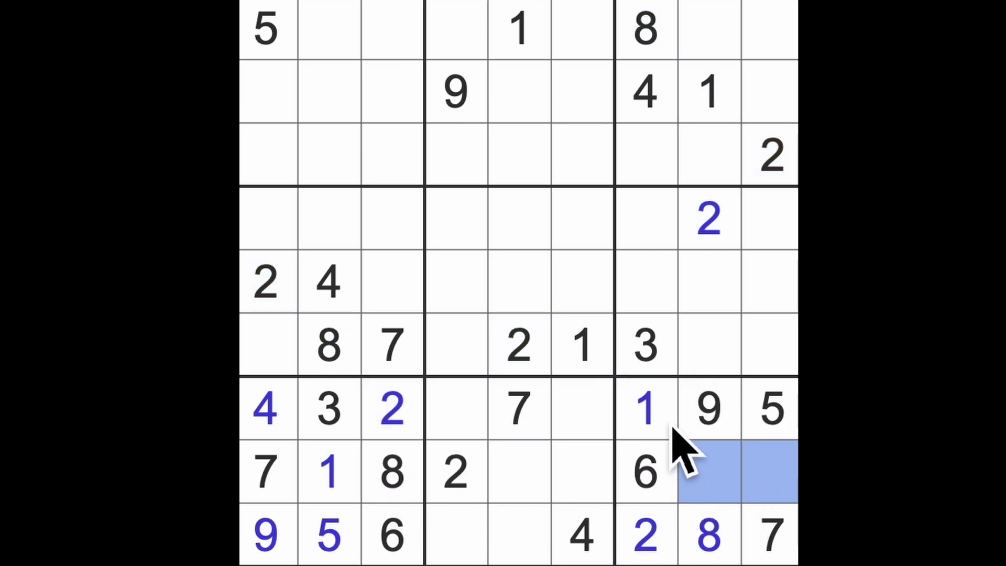
pyautogui.click(645, 409)
pyautogui.moveTo(646, 409); pyautogui.dragTo(456, 408)
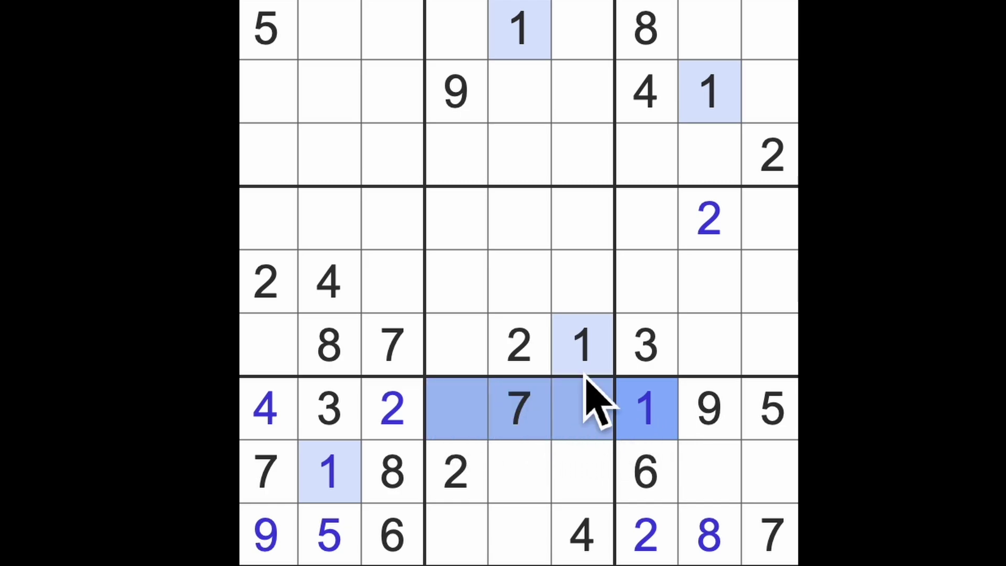
pyautogui.keyDown('ctrl'); pyautogui.click(583, 346); pyautogui.keyUp('ctrl')
pyautogui.keyDown('ctrl'); pyautogui.click(583, 472); pyautogui.keyUp('ctrl')
pyautogui.moveTo(520, 94); pyautogui.dragTo(523, 550)
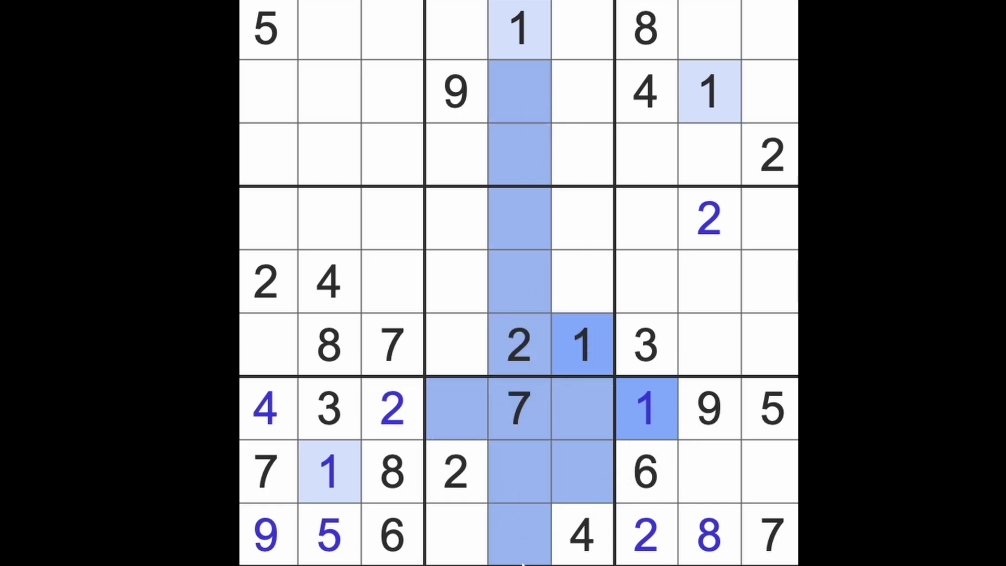
pyautogui.click(456, 542)
pyautogui.write('1')
pyautogui.click(519, 543)
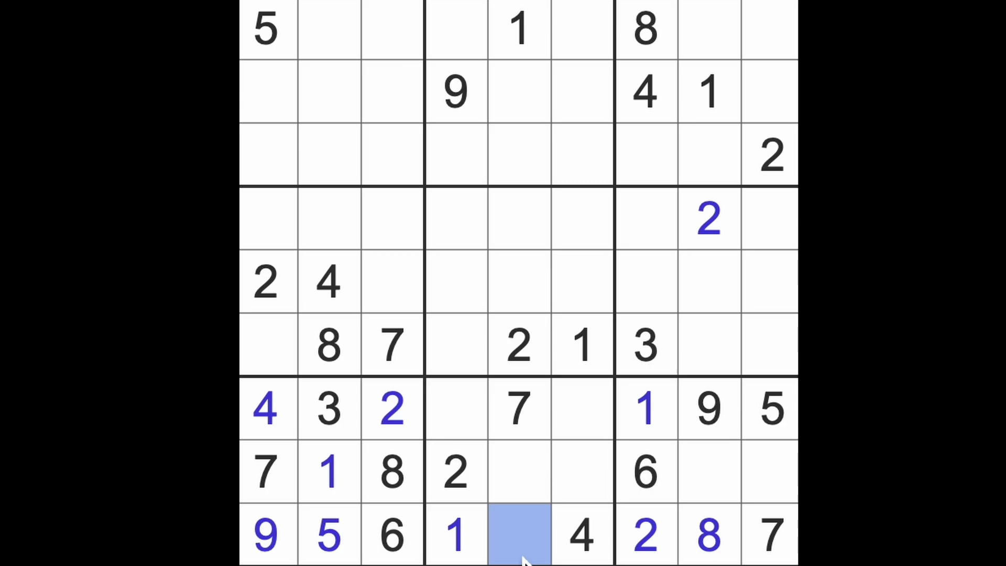
pyautogui.write('3')
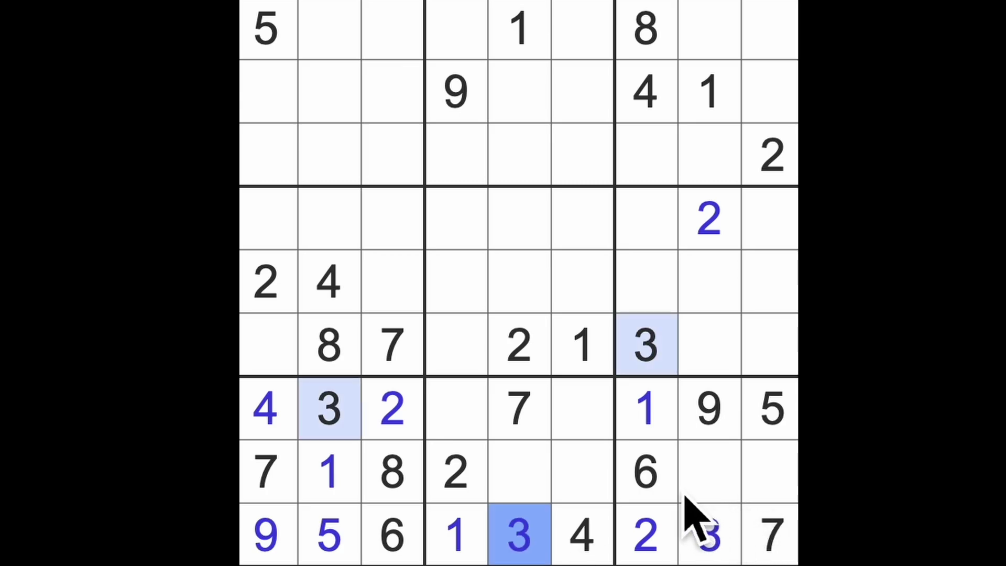
# Mark the empty row 7 and row 8 cells in the bottom-middle box.
pyautogui.click(456, 409)
pyautogui.keyDown('ctrl'); pyautogui.click(582, 408); pyautogui.keyUp('ctrl')
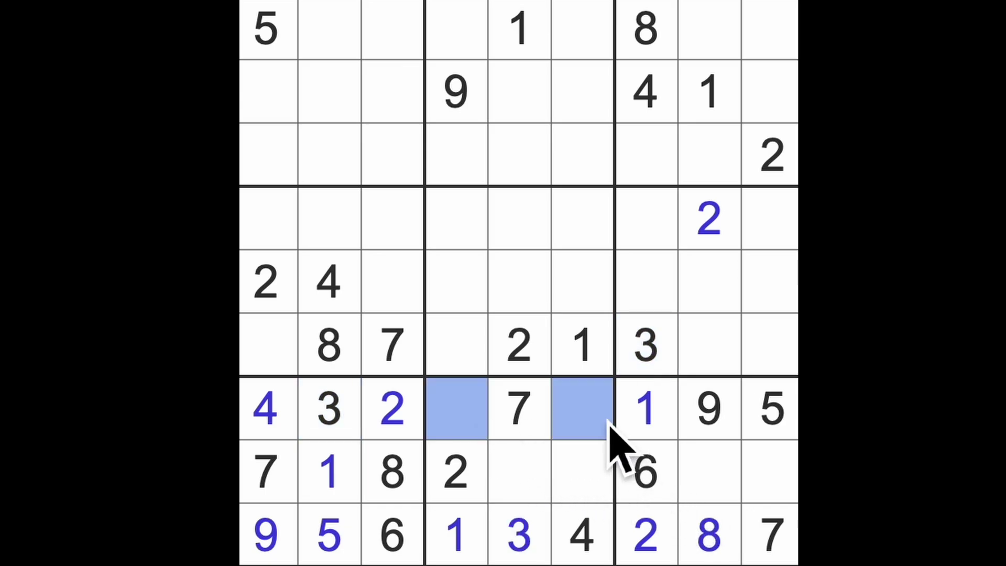
pyautogui.moveTo(518, 487); pyautogui.dragTo(577, 491)
pyautogui.click(464, 424)
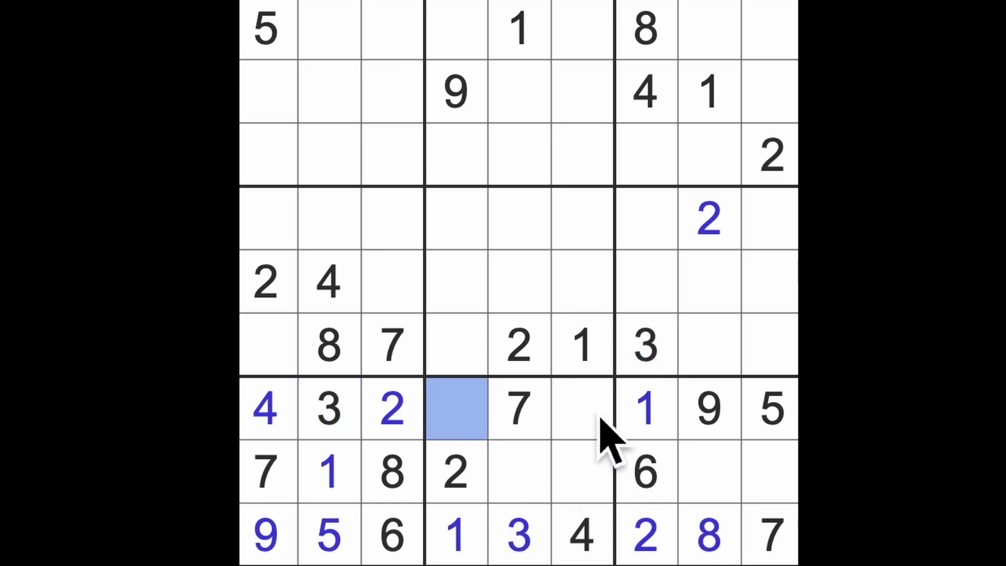
pyautogui.keyDown('ctrl'); pyautogui.click(585, 417); pyautogui.keyUp('ctrl')
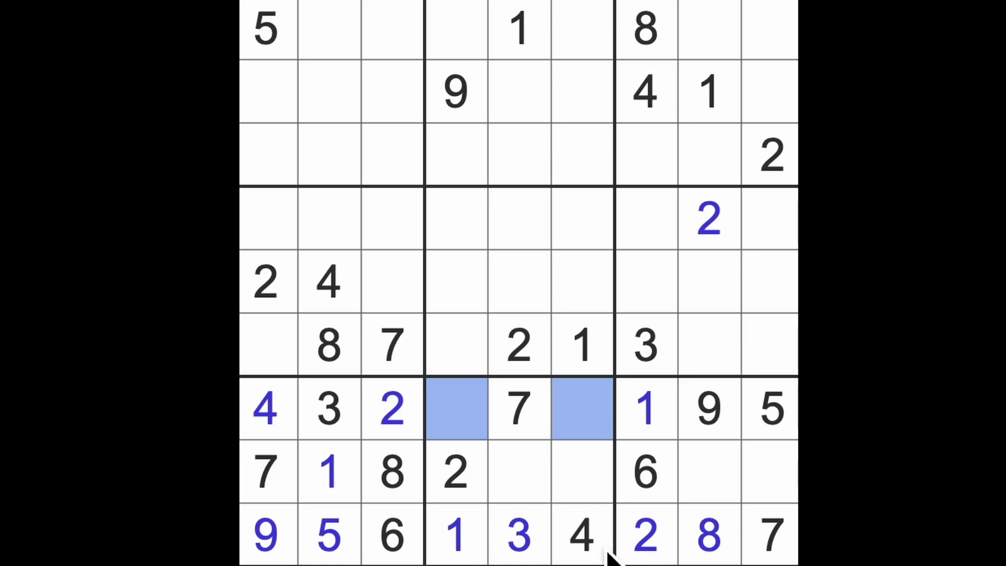
# Scan row 6 and the 4s, then place 6 in row 6's first cell.
pyautogui.moveTo(646, 153); pyautogui.dragTo(647, 283)
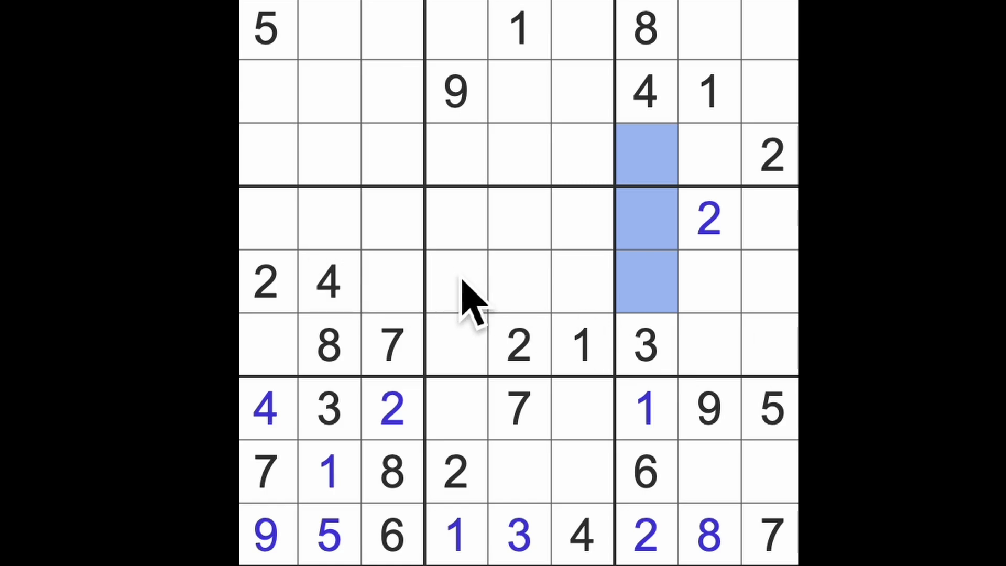
pyautogui.moveTo(268, 345); pyautogui.dragTo(782, 358)
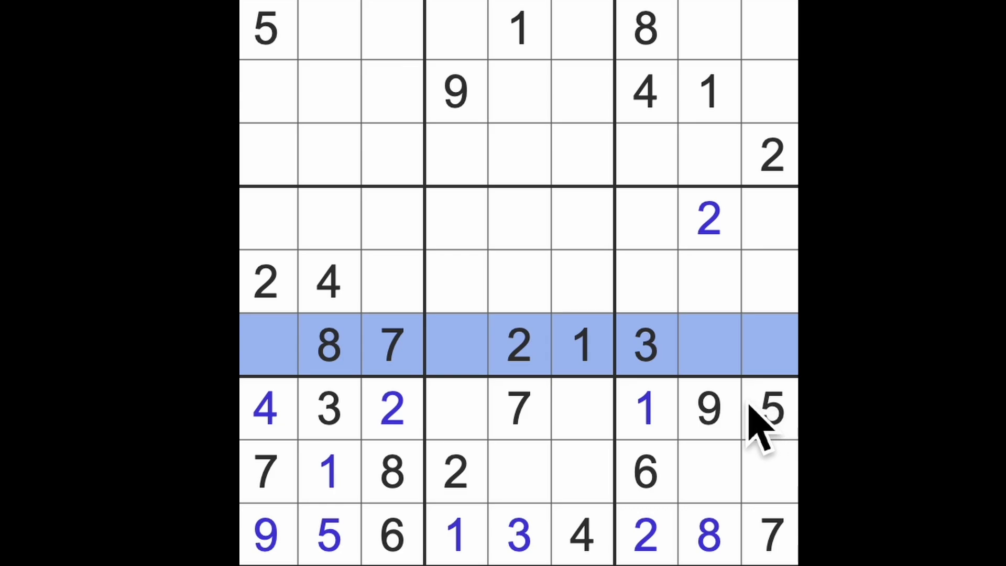
pyautogui.click(331, 282)
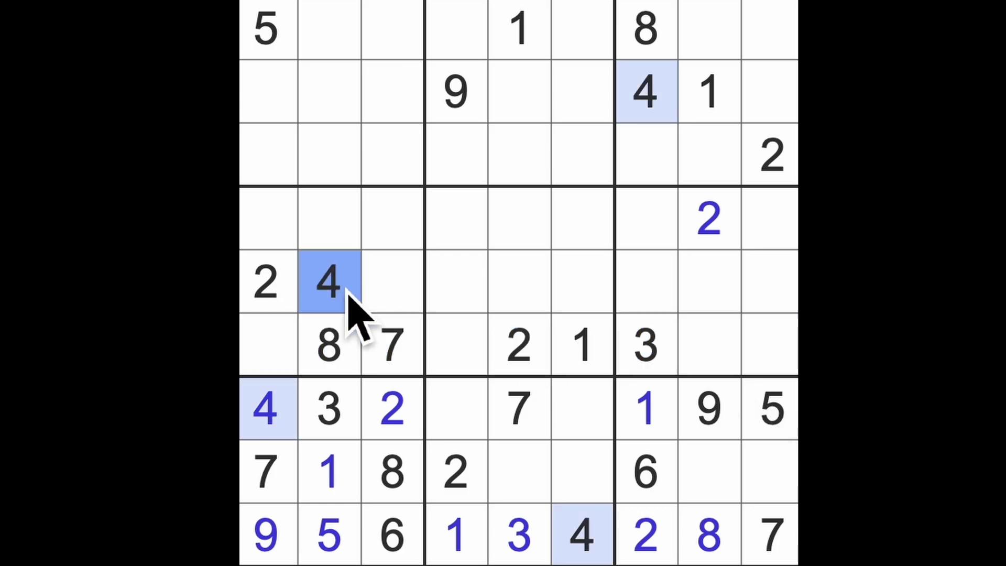
pyautogui.click(275, 354)
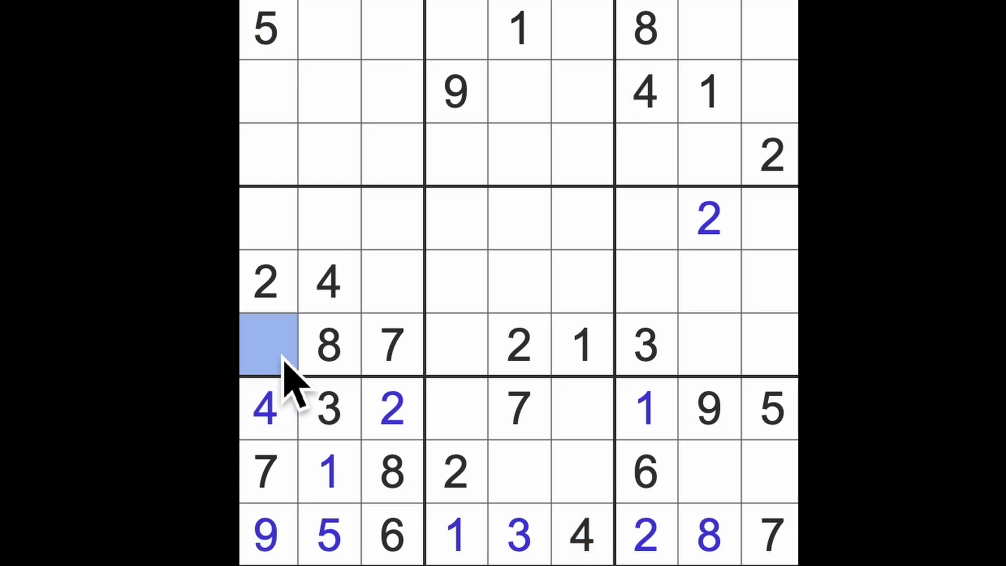
pyautogui.write('6')
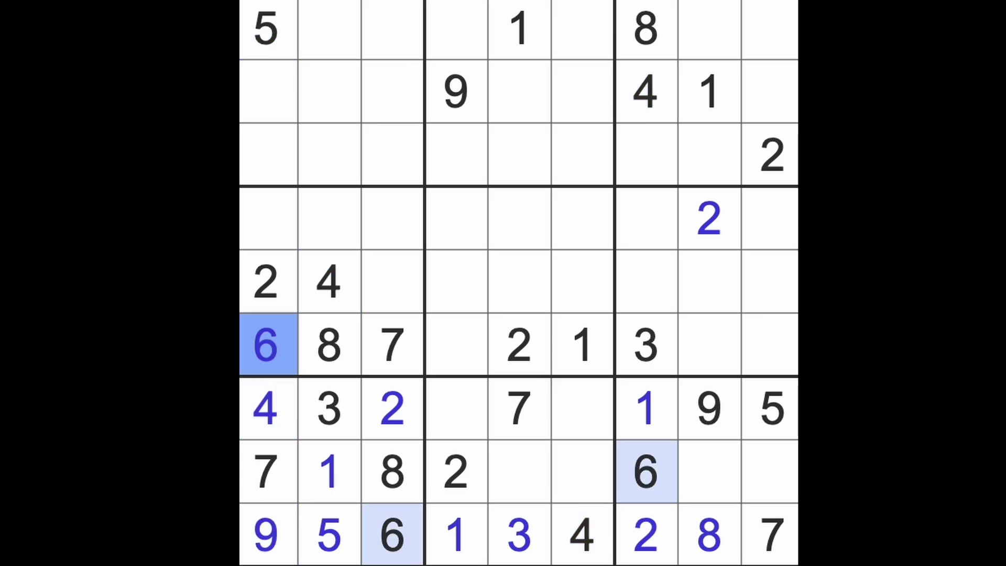
# Check the 9s and column 4, then place 9 in row 6's last cell.
pyautogui.click(456, 345)
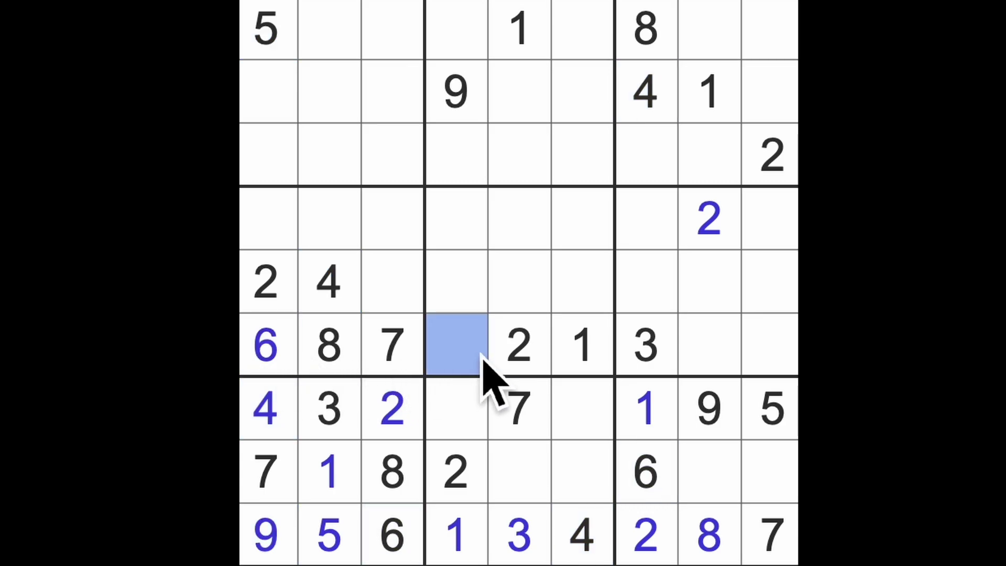
pyautogui.keyDown('ctrl'); pyautogui.click(710, 346); pyautogui.keyUp('ctrl')
pyautogui.keyDown('ctrl'); pyautogui.click(771, 346); pyautogui.keyUp('ctrl')
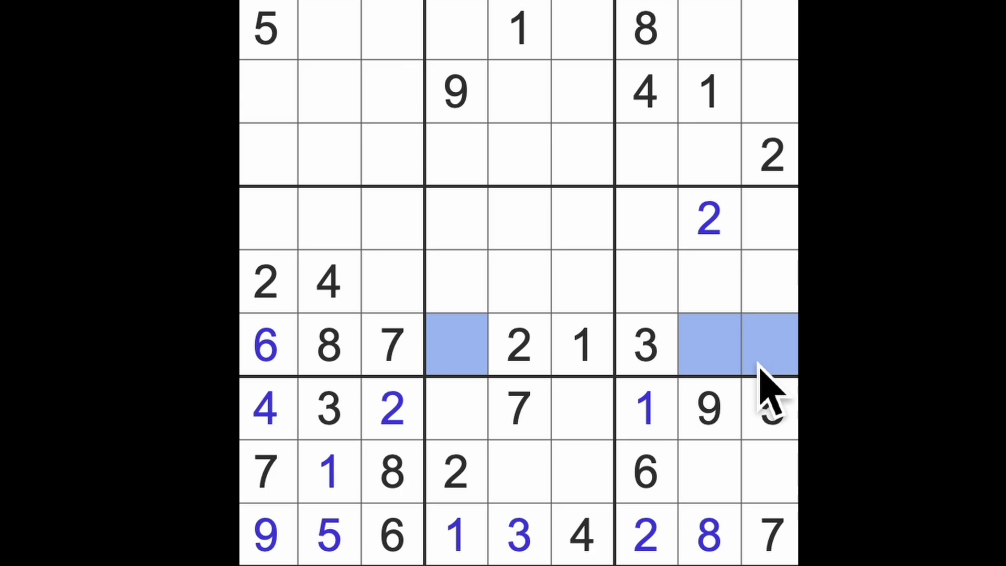
pyautogui.click(709, 408)
pyautogui.moveTo(456, 90); pyautogui.dragTo(456, 346)
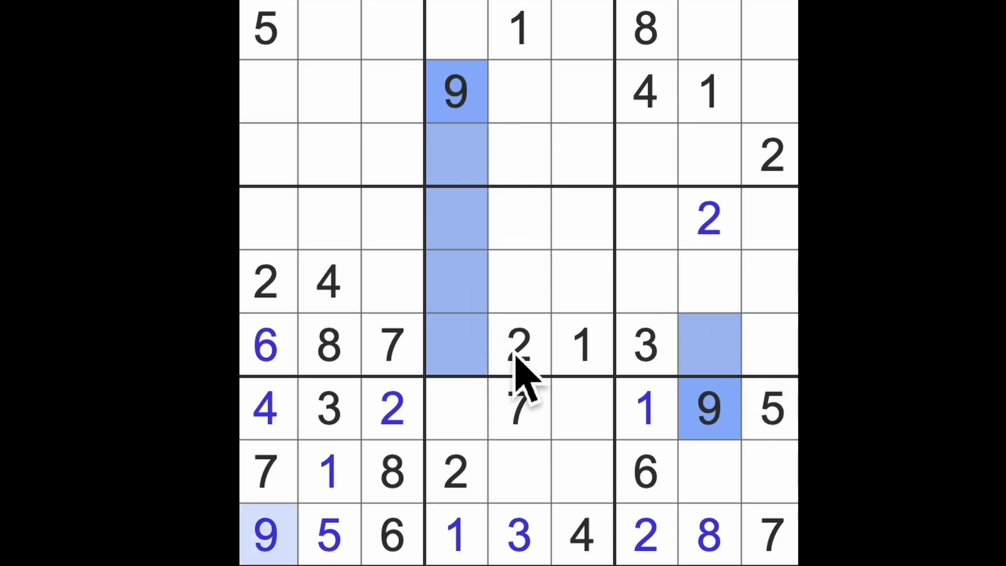
pyautogui.click(770, 346)
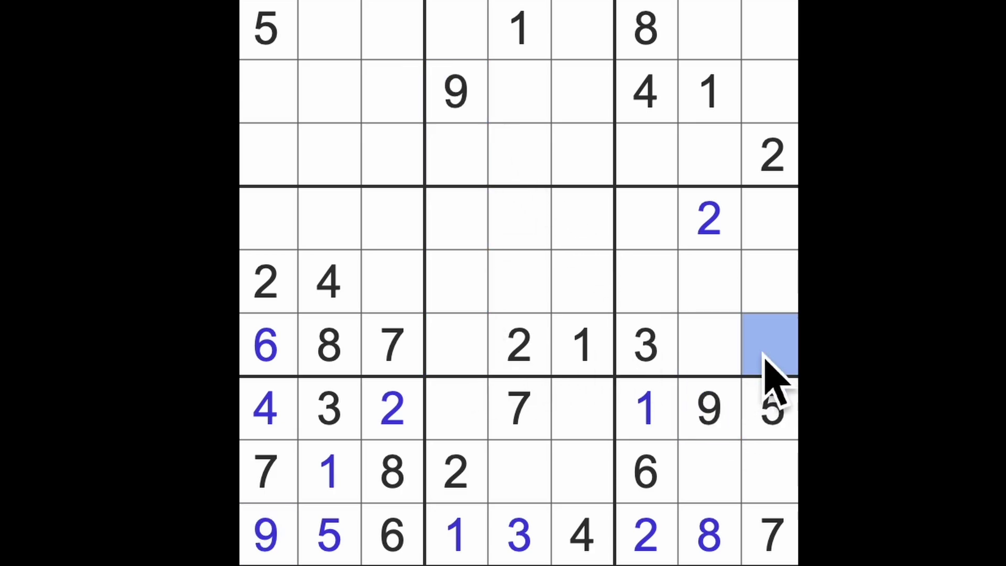
pyautogui.write('9')
pyautogui.click(710, 347)
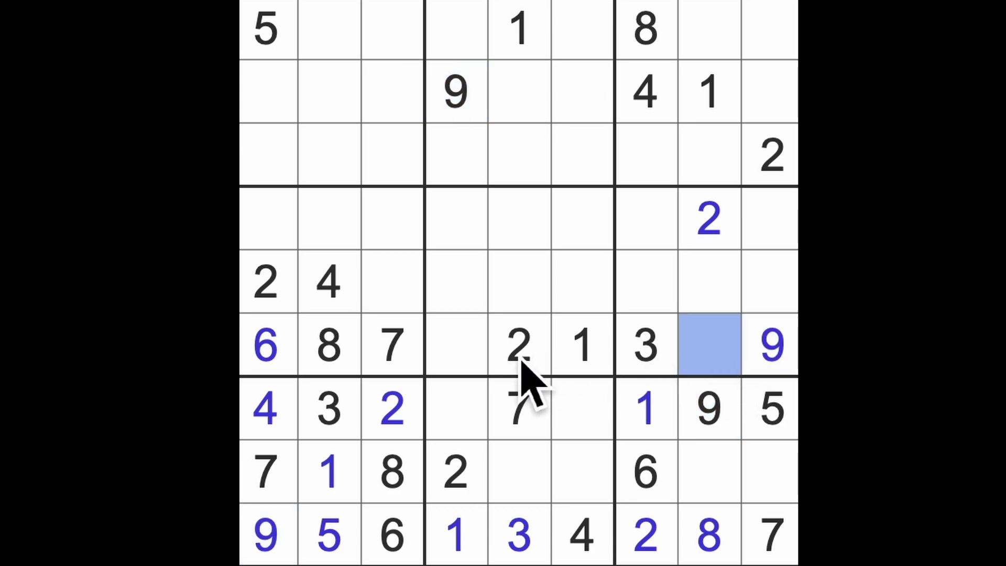
pyautogui.keyDown('ctrl'); pyautogui.click(471, 362); pyautogui.keyUp('ctrl')
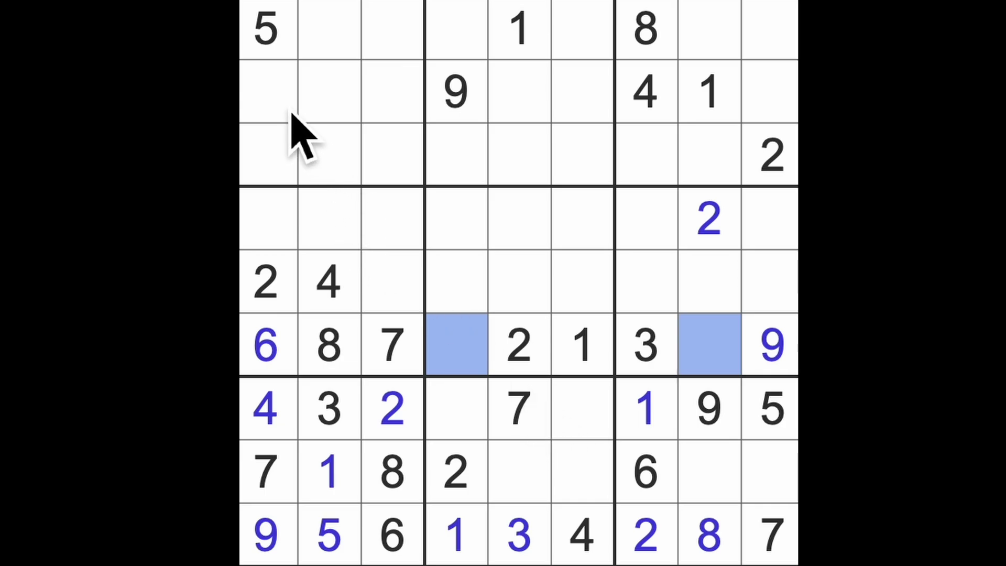
pyautogui.moveTo(267, 90); pyautogui.dragTo(290, 235)
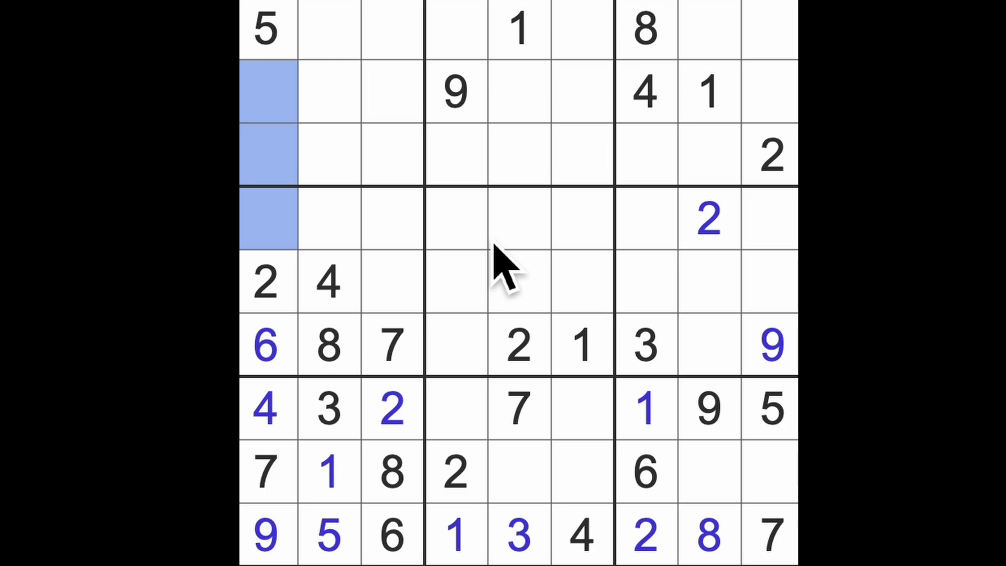
pyautogui.click(586, 354)
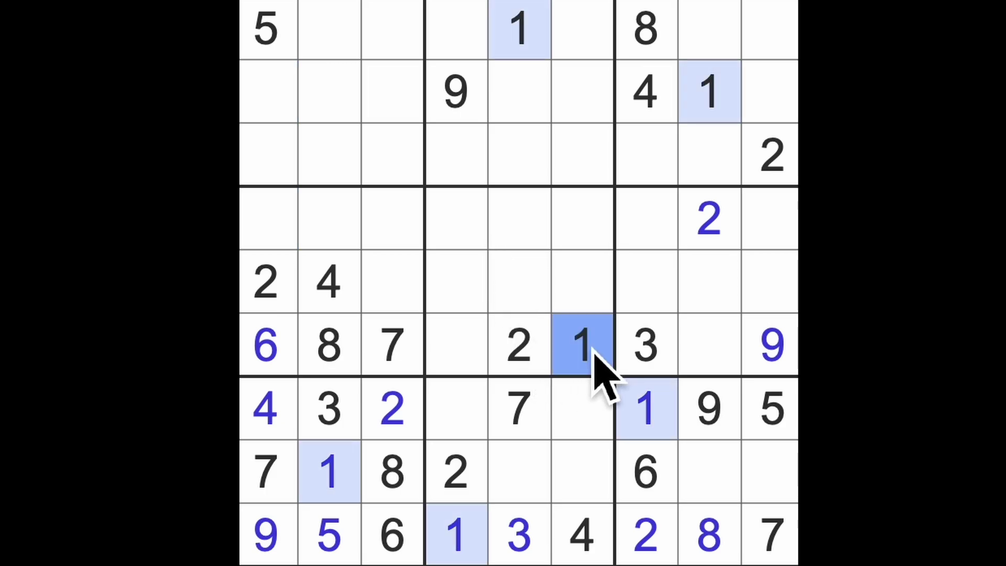
pyautogui.click(267, 177)
pyautogui.keyDown('ctrl'); pyautogui.click(391, 177); pyautogui.keyUp('ctrl')
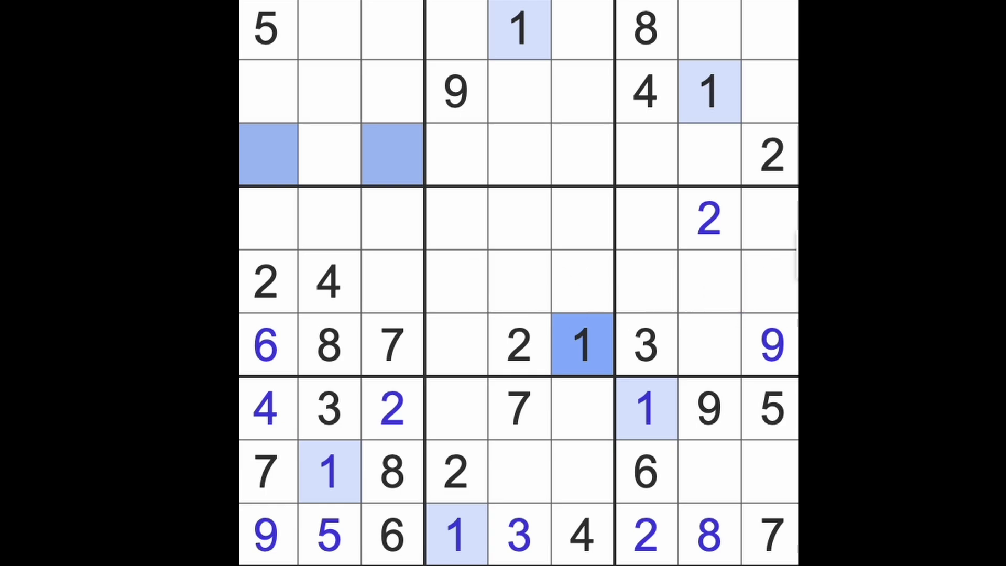
pyautogui.moveTo(770, 220); pyautogui.dragTo(769, 283)
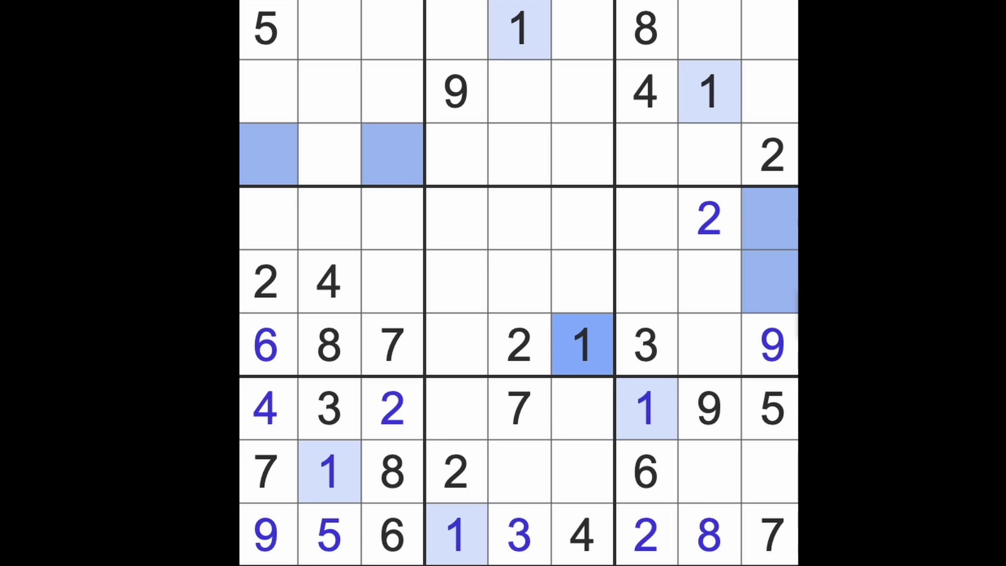
pyautogui.click(523, 345)
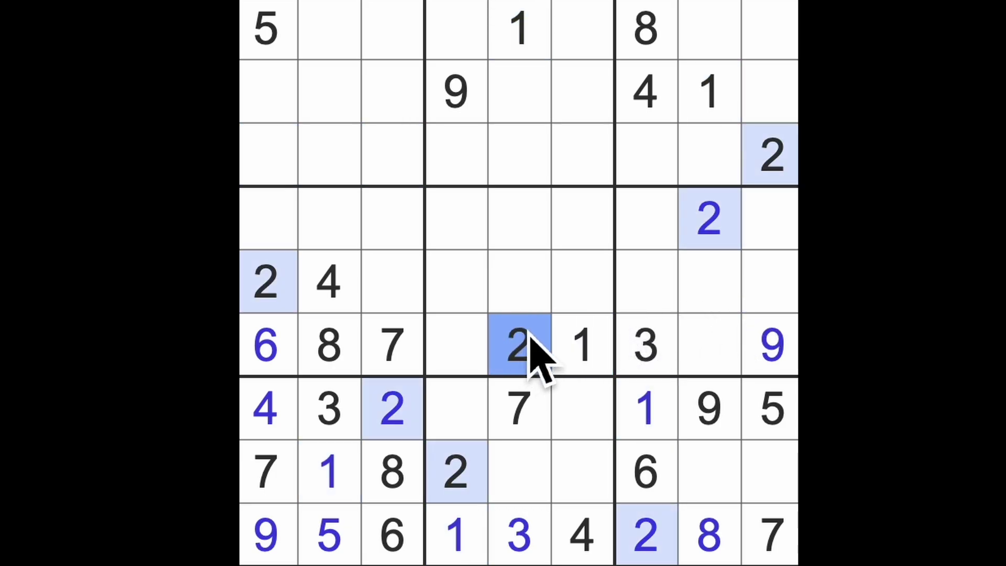
pyautogui.moveTo(330, 32); pyautogui.dragTo(330, 90)
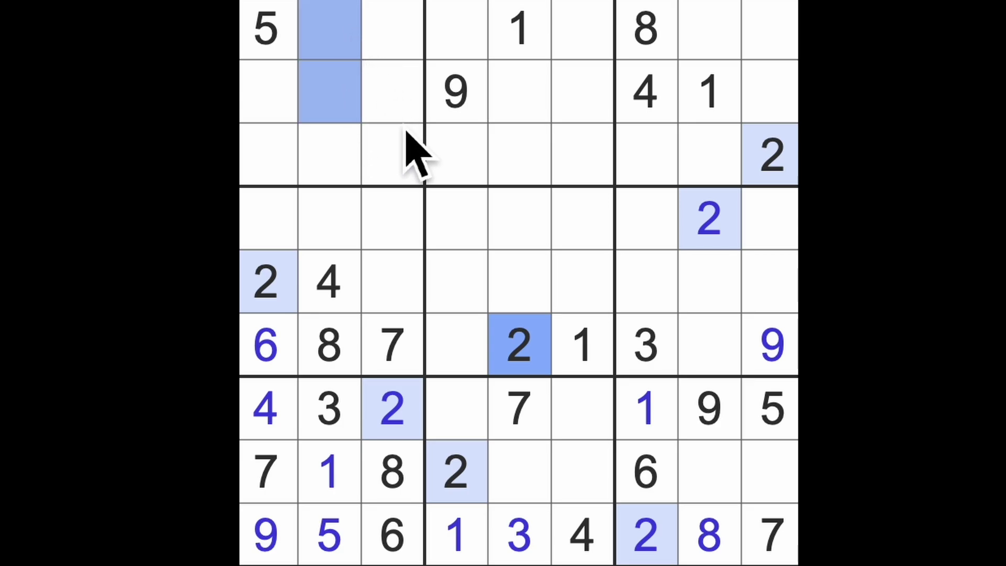
pyautogui.moveTo(582, 32); pyautogui.dragTo(581, 90)
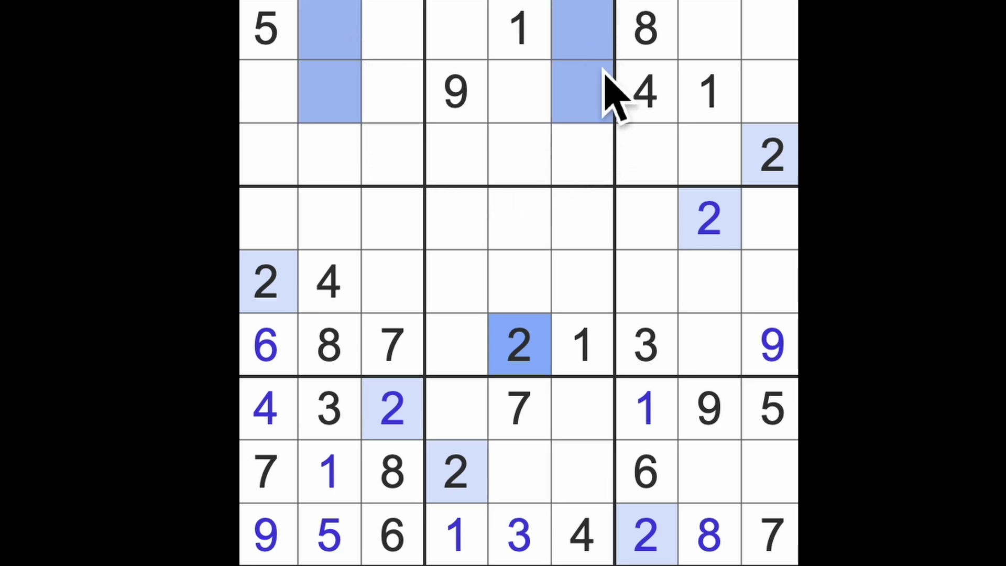
pyautogui.click(646, 345)
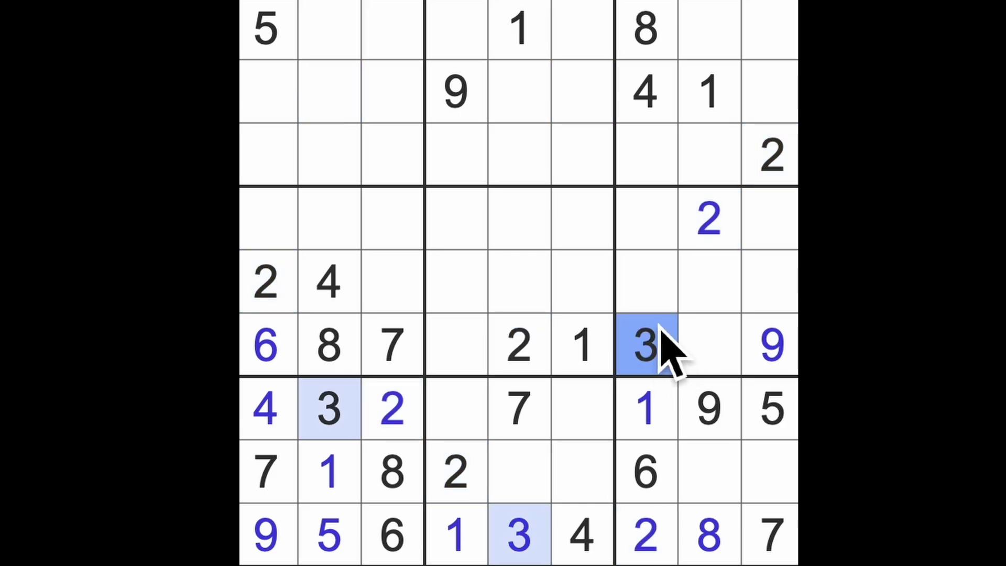
pyautogui.click(646, 93)
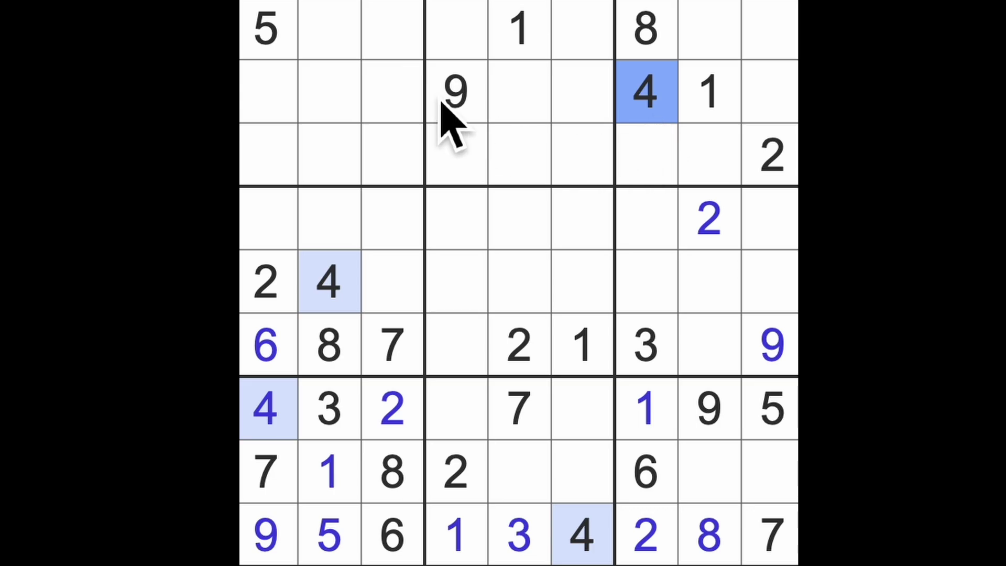
pyautogui.click(267, 32)
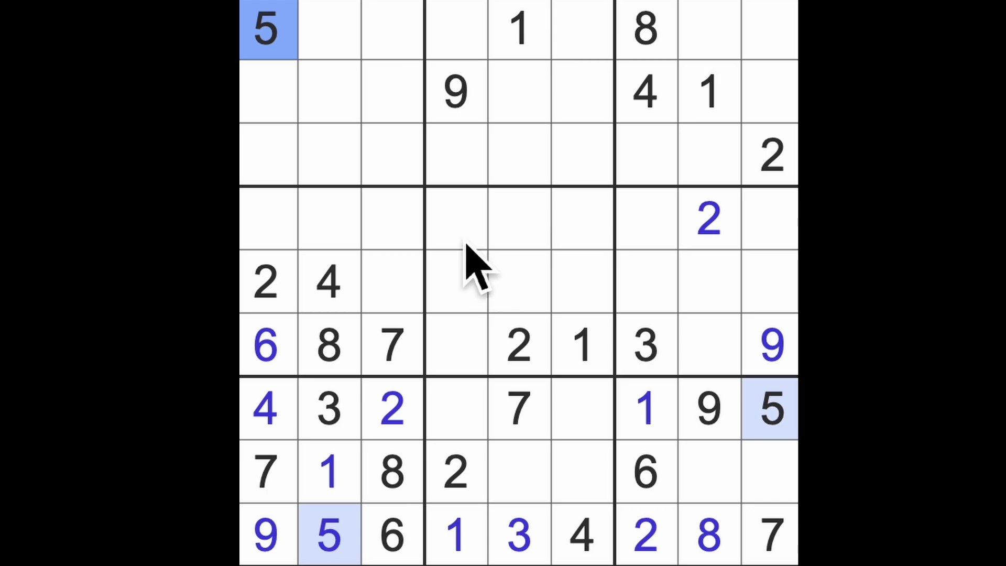
pyautogui.moveTo(460, 220); pyautogui.dragTo(472, 346)
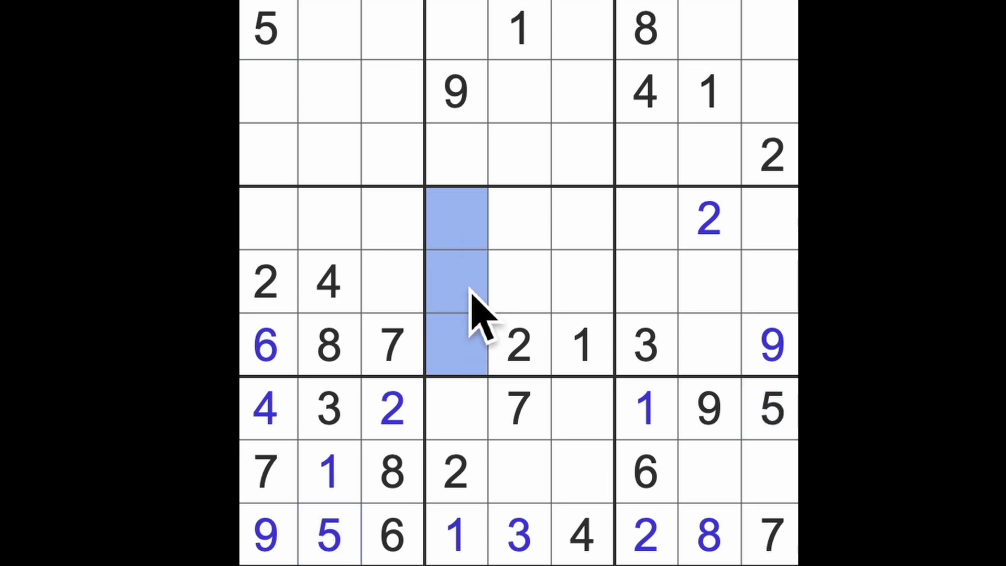
pyautogui.click(267, 32)
pyautogui.moveTo(331, 31); pyautogui.dragTo(770, 408)
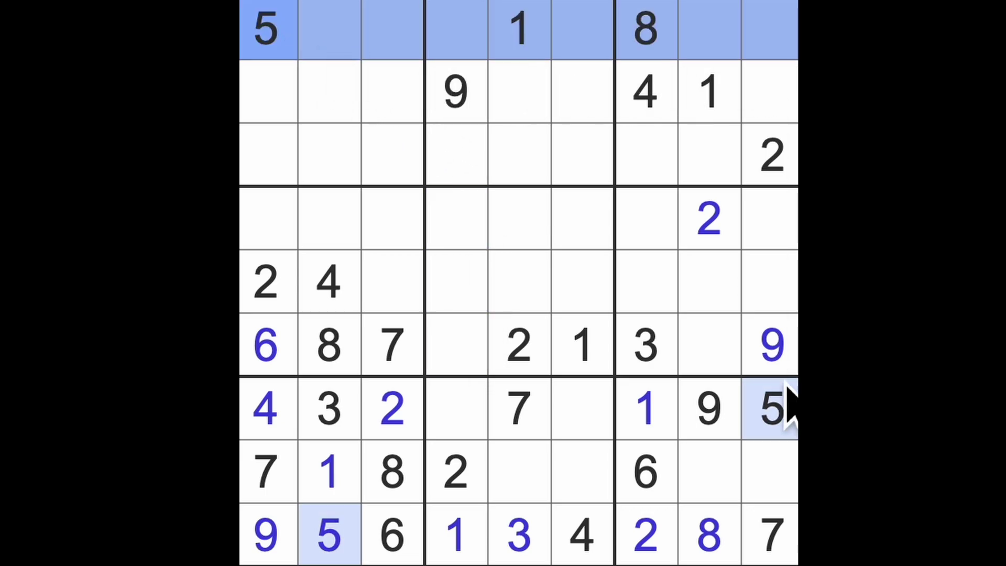
pyautogui.moveTo(711, 158); pyautogui.dragTo(487, 165)
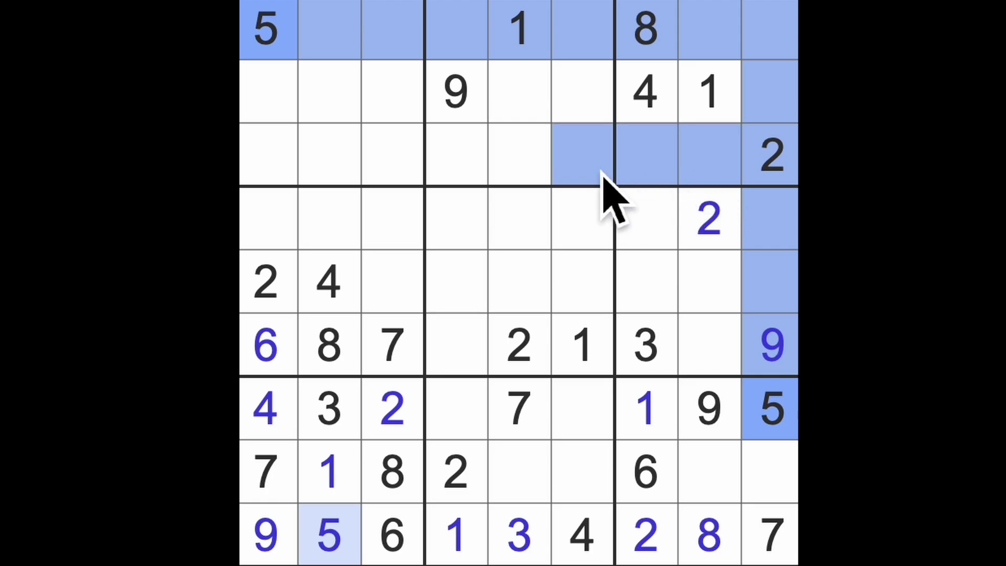
pyautogui.moveTo(770, 409); pyautogui.dragTo(476, 428)
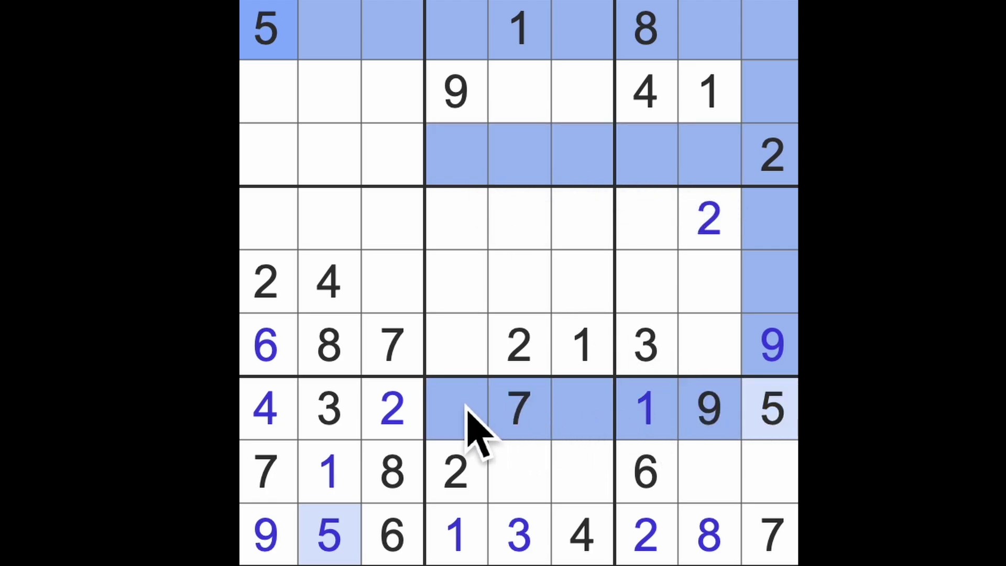
pyautogui.moveTo(464, 228); pyautogui.dragTo(464, 350)
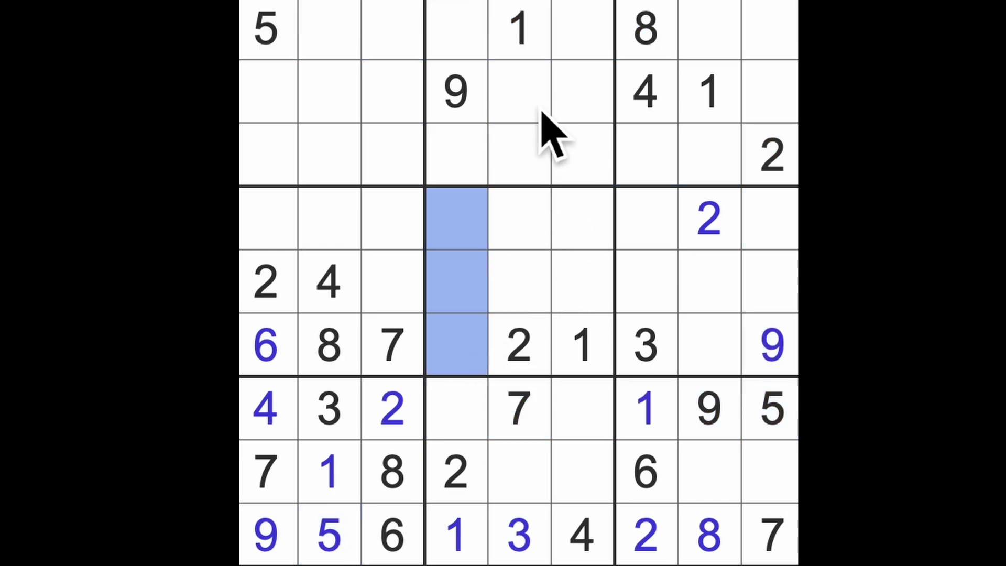
pyautogui.moveTo(519, 90); pyautogui.dragTo(581, 91)
pyautogui.moveTo(518, 471); pyautogui.dragTo(584, 487)
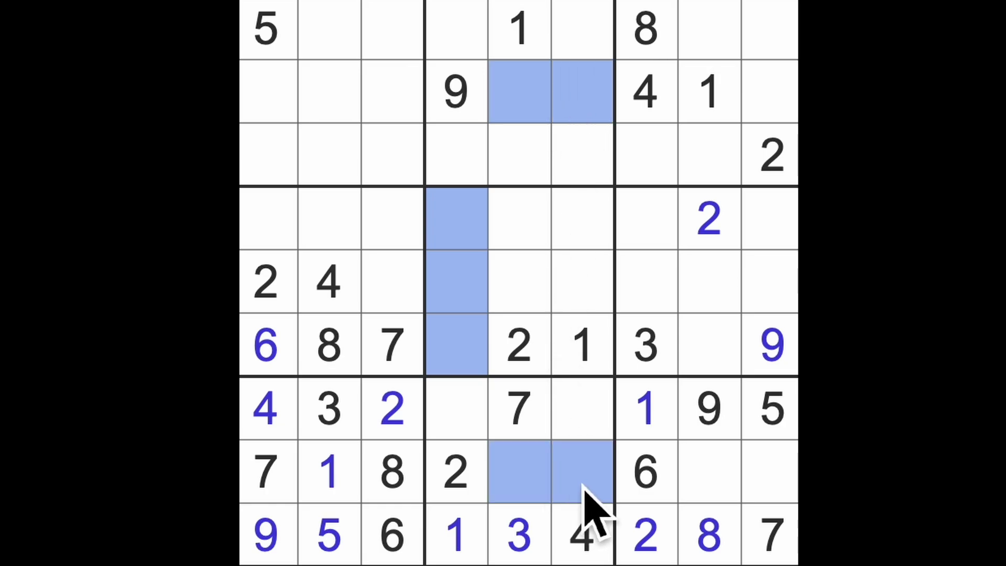
pyautogui.click(652, 487)
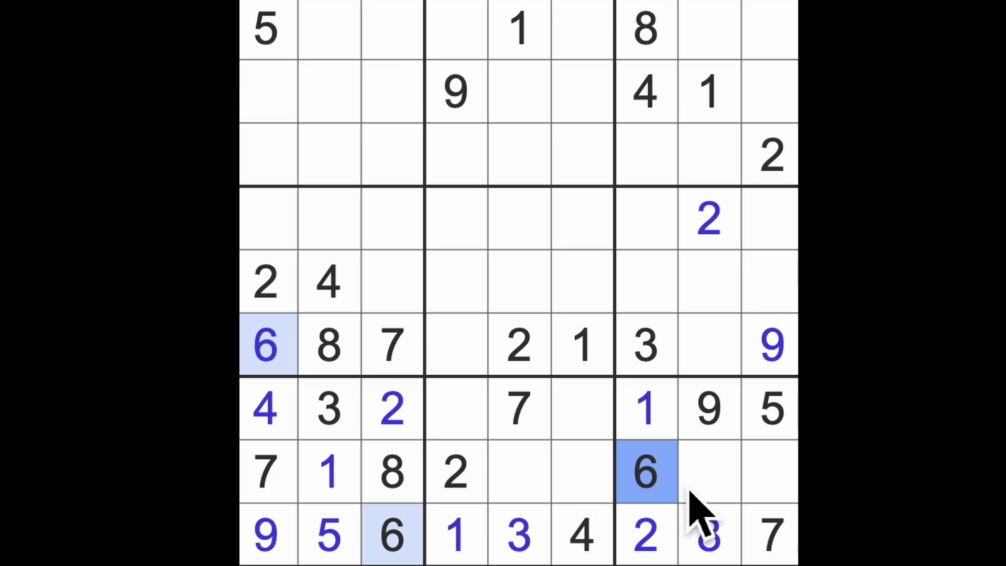
pyautogui.click(773, 535)
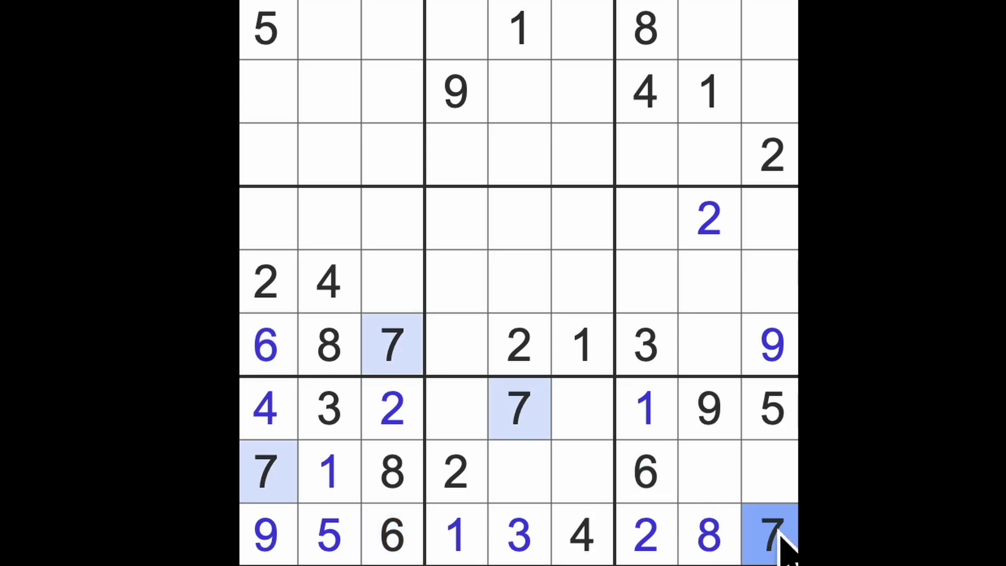
pyautogui.click(710, 536)
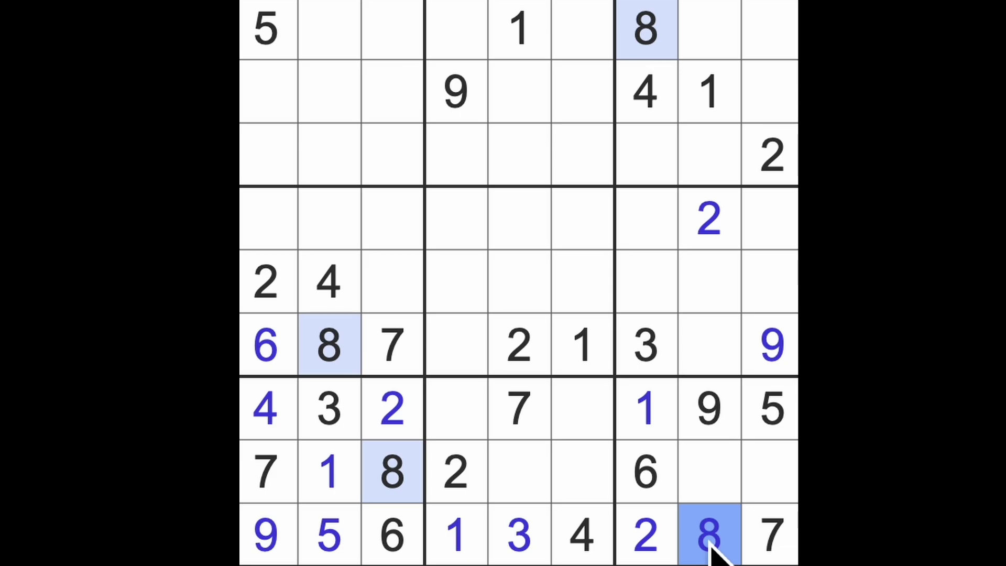
pyautogui.click(770, 346)
pyautogui.moveTo(774, 346); pyautogui.dragTo(782, 8)
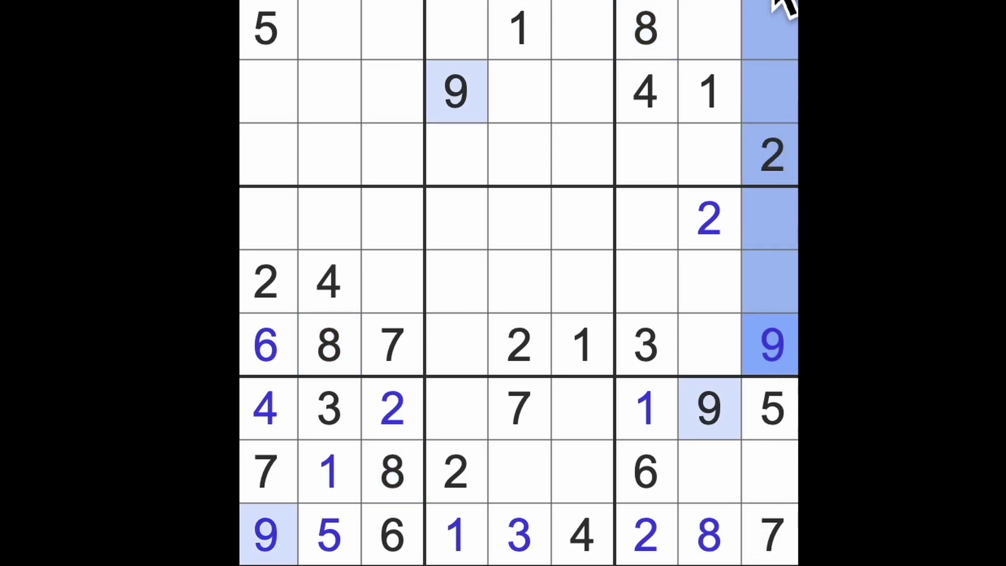
pyautogui.click(774, 346)
pyautogui.moveTo(707, 409); pyautogui.dragTo(722, 79)
# Enter 9 at row 3, column 7, then mark column 7's empty cells in rows 4–5.
pyautogui.click(646, 154)
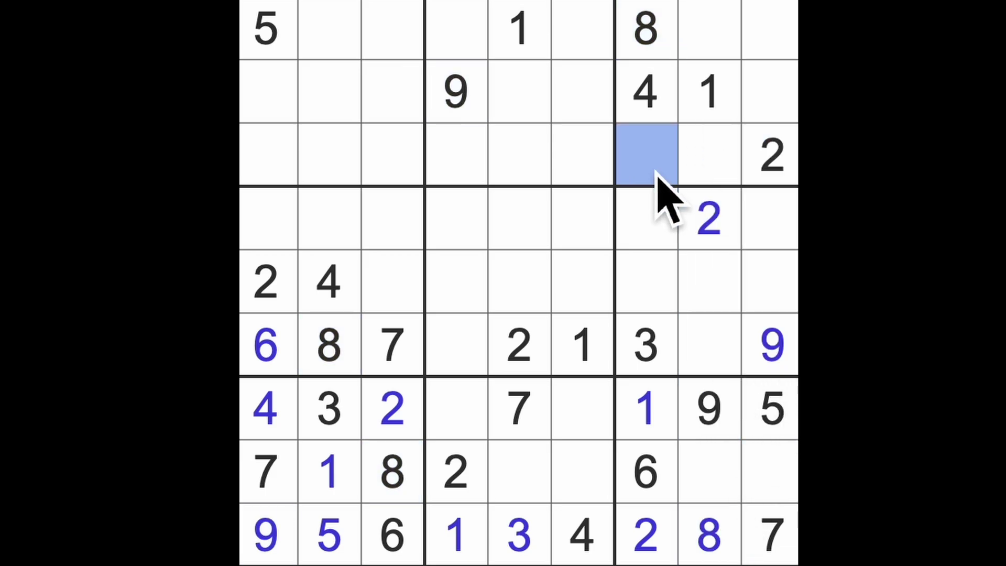
pyautogui.write('9')
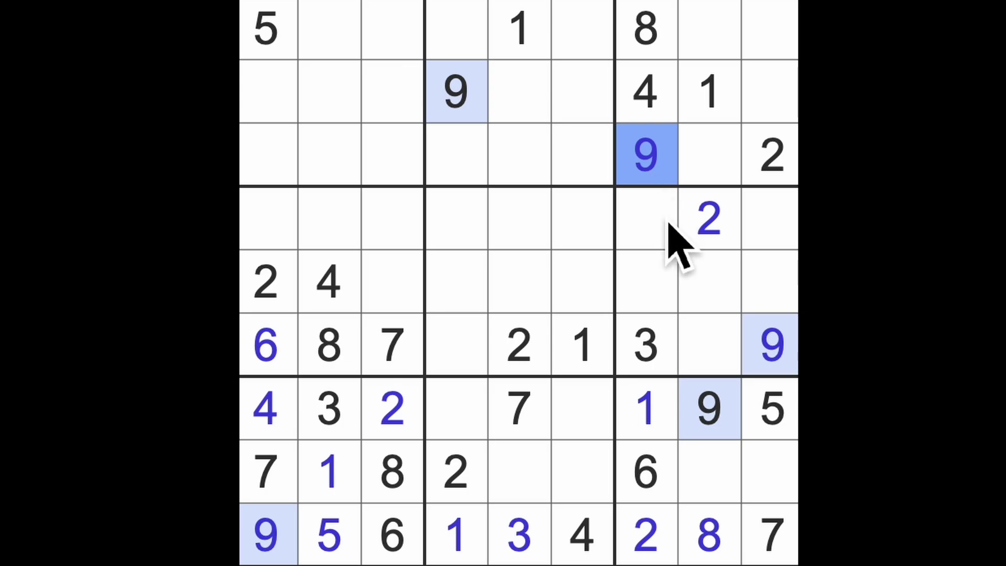
pyautogui.moveTo(646, 219); pyautogui.dragTo(668, 291)
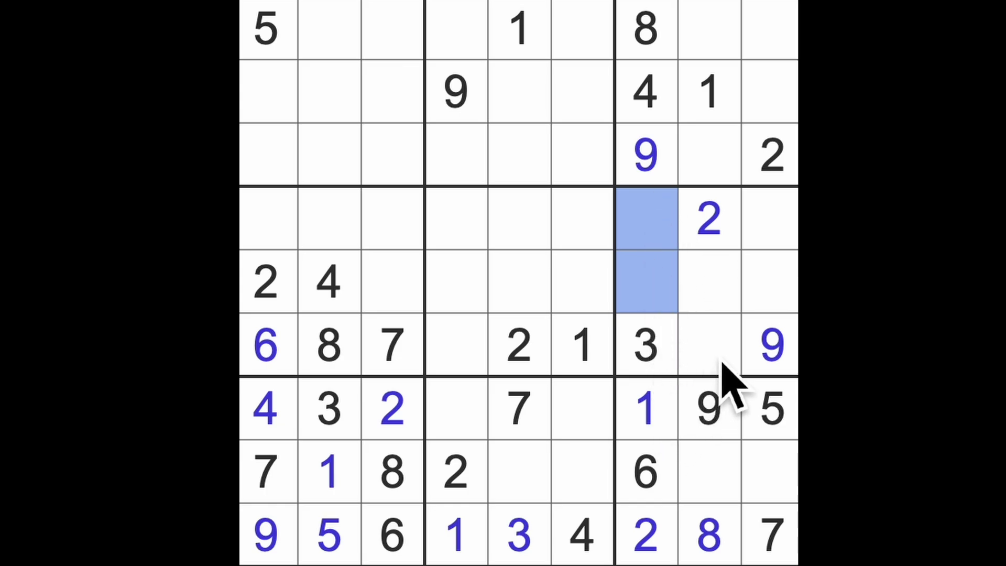
# Complete row 6 with 5 in column 4 and 4 in column 8.
pyautogui.click(707, 344)
pyautogui.click(475, 358)
pyautogui.write('5')
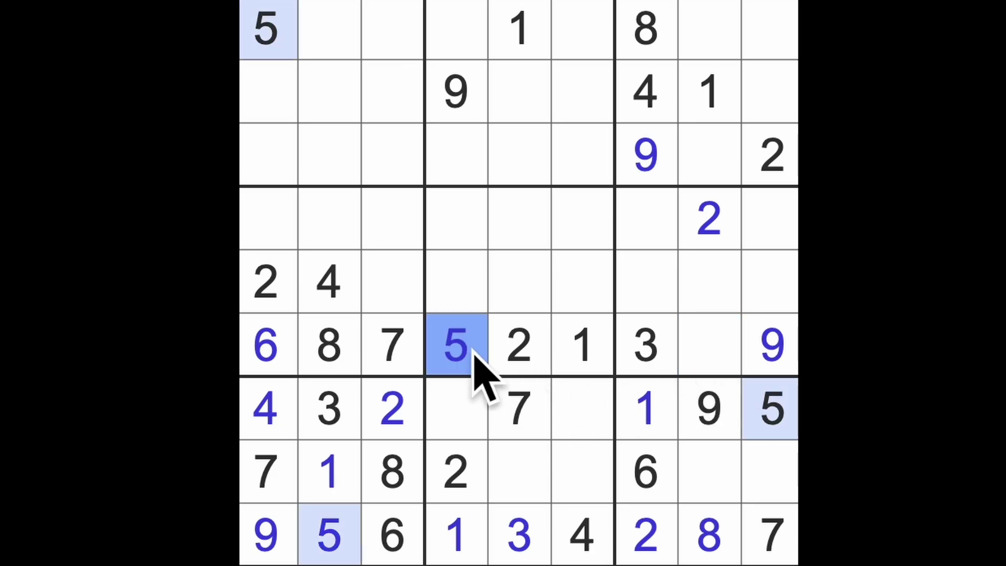
pyautogui.click(709, 350)
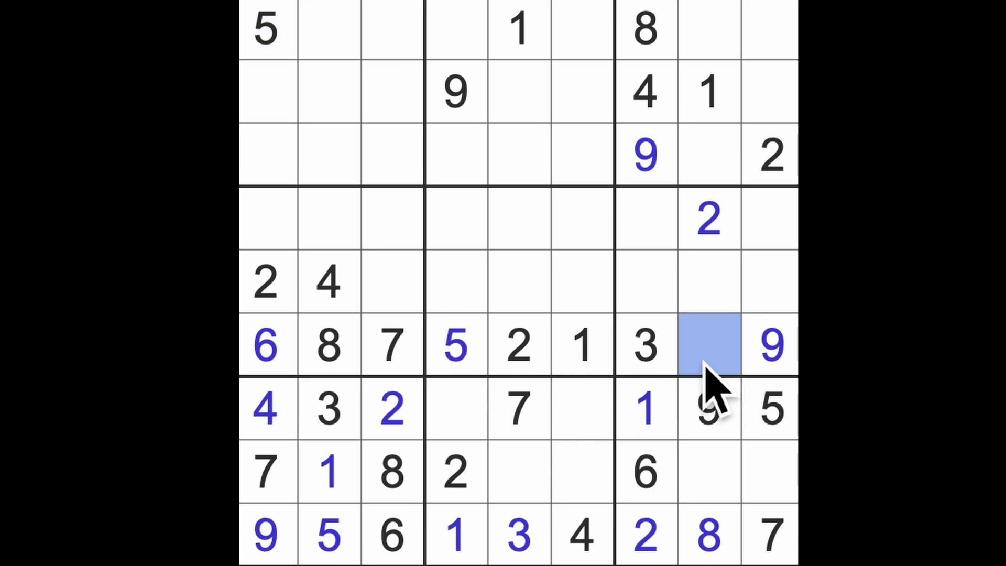
pyautogui.write('4')
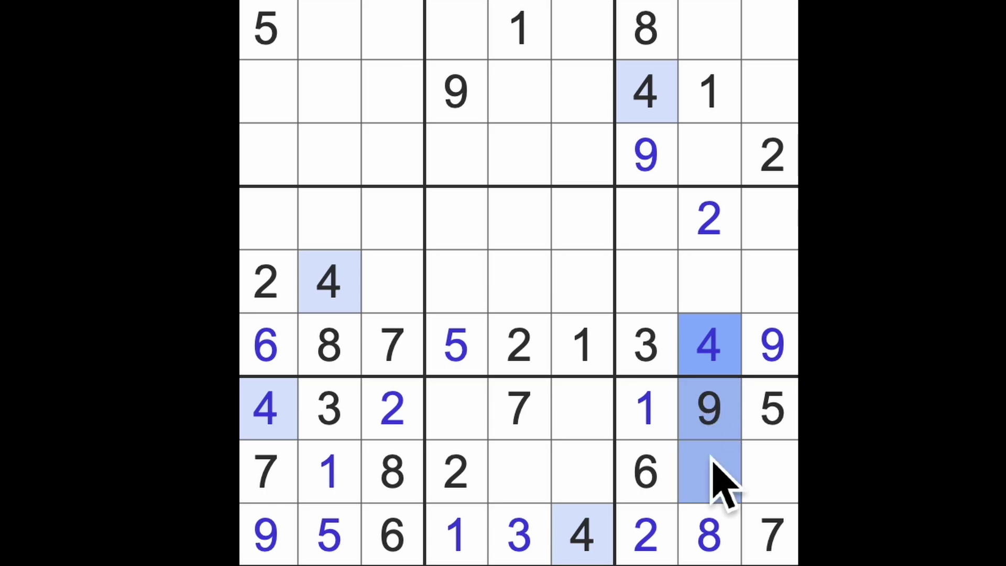
# Enter 4 at row 8, column 9 and 3 at row 8, column 8.
pyautogui.click(771, 472)
pyautogui.write('4')
pyautogui.click(711, 475)
pyautogui.write('3')
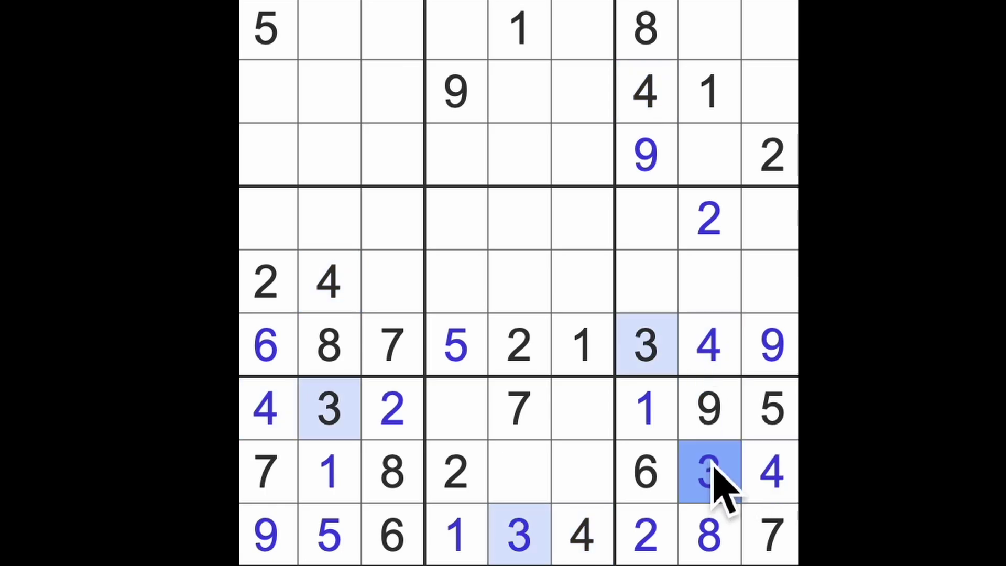
pyautogui.click(789, 43)
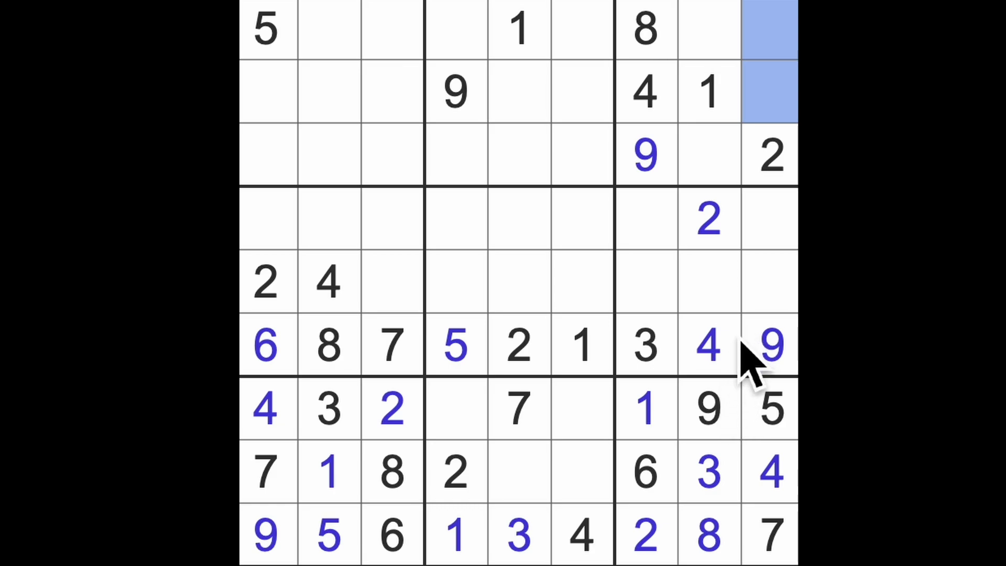
pyautogui.click(672, 483)
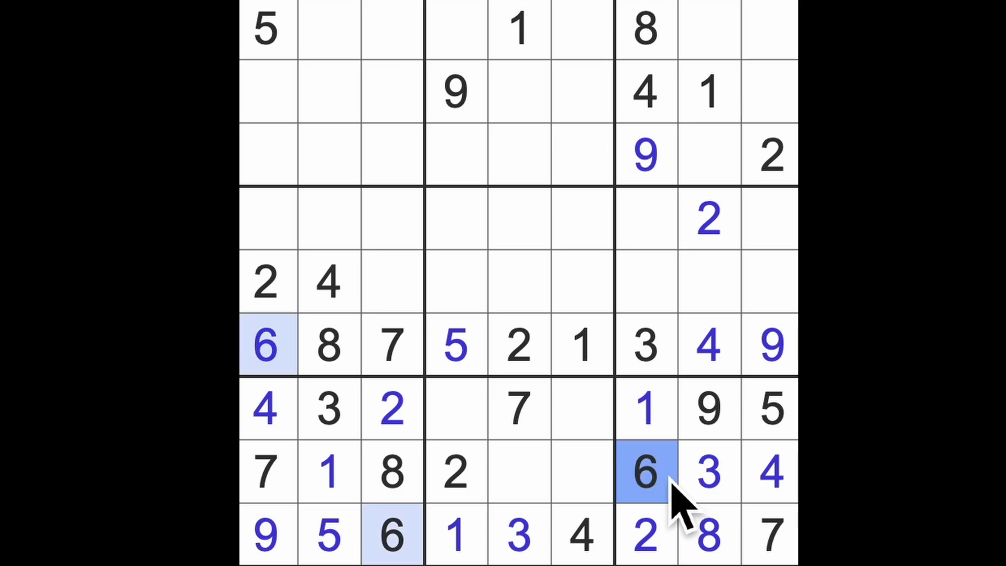
# Check the 1s, 5s and column 9, then place 5 at row 3, column 8.
pyautogui.click(657, 429)
pyautogui.click(770, 87)
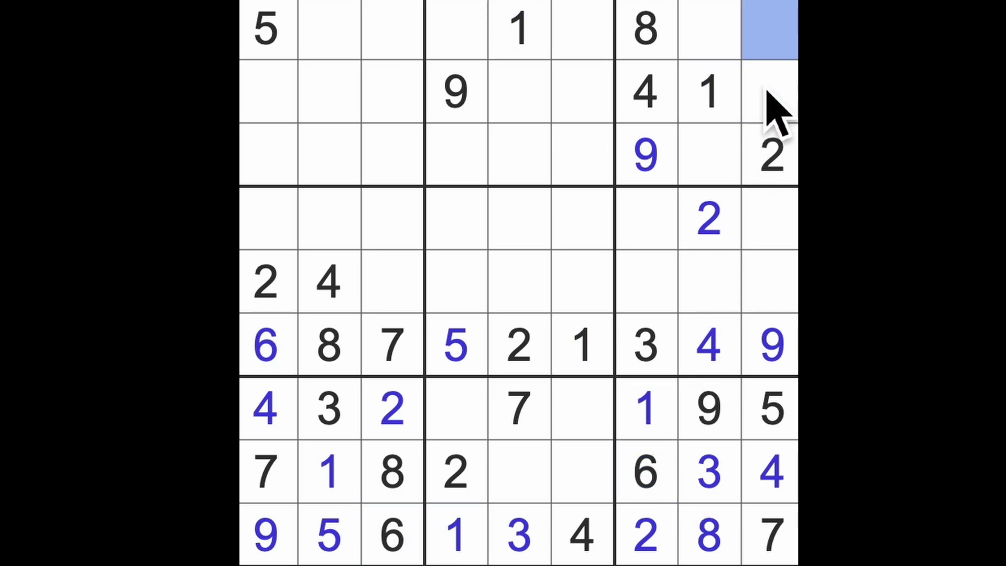
pyautogui.moveTo(770, 32); pyautogui.dragTo(774, 118)
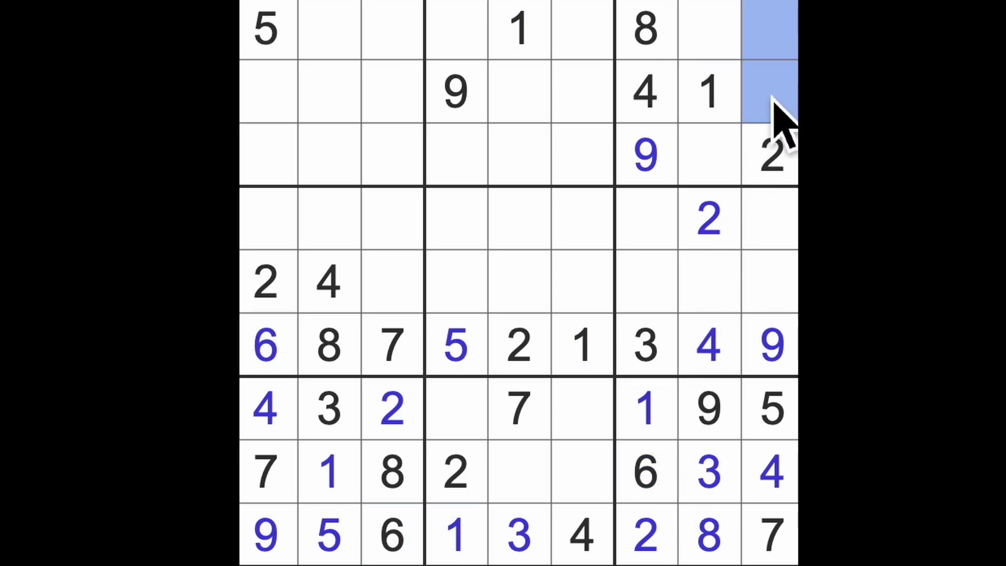
pyautogui.click(267, 31)
pyautogui.moveTo(267, 29)
pyautogui.mouseDown()
pyautogui.moveTo(770, 47)
pyautogui.moveTo(770, 408)
pyautogui.mouseUp()
pyautogui.click(711, 153)
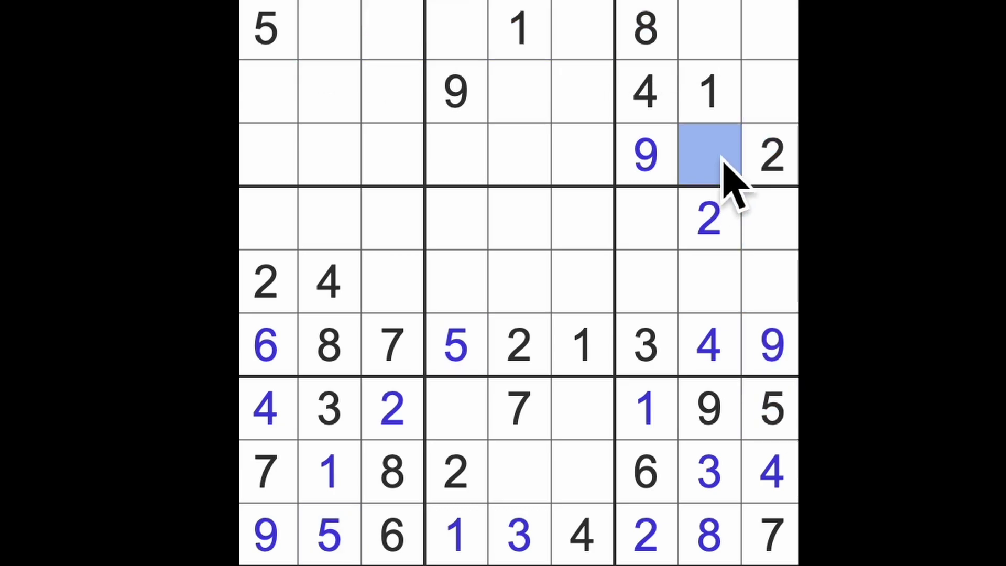
pyautogui.write('5')
# Check the 7s in column 9 and place 7 at row 1, column 8.
pyautogui.moveTo(711, 32); pyautogui.dragTo(785, 106)
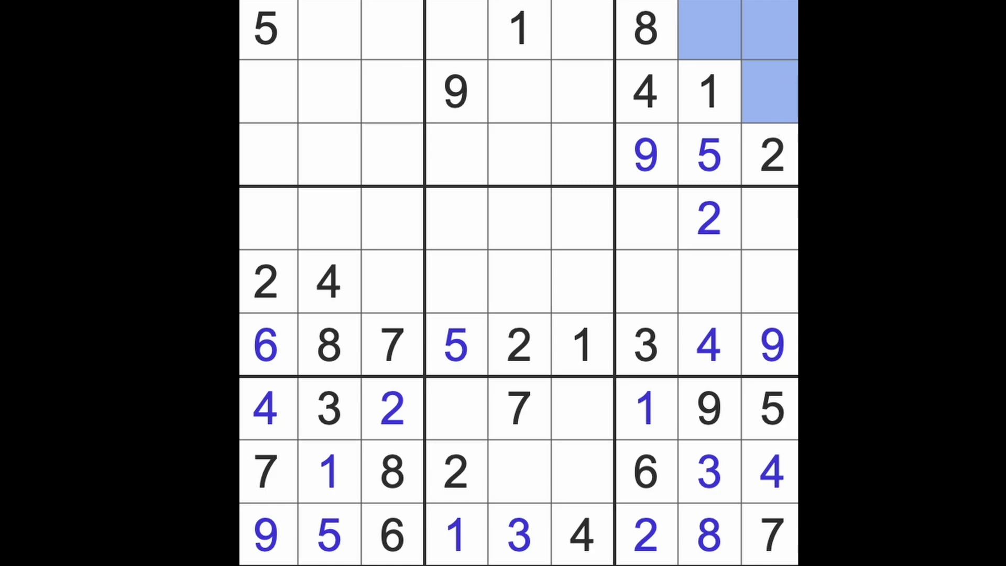
pyautogui.click(771, 536)
pyautogui.moveTo(772, 471)
pyautogui.mouseDown()
pyautogui.moveTo(772, 63)
pyautogui.moveTo(778, 102)
pyautogui.mouseUp()
pyautogui.click(711, 32)
pyautogui.write('7')
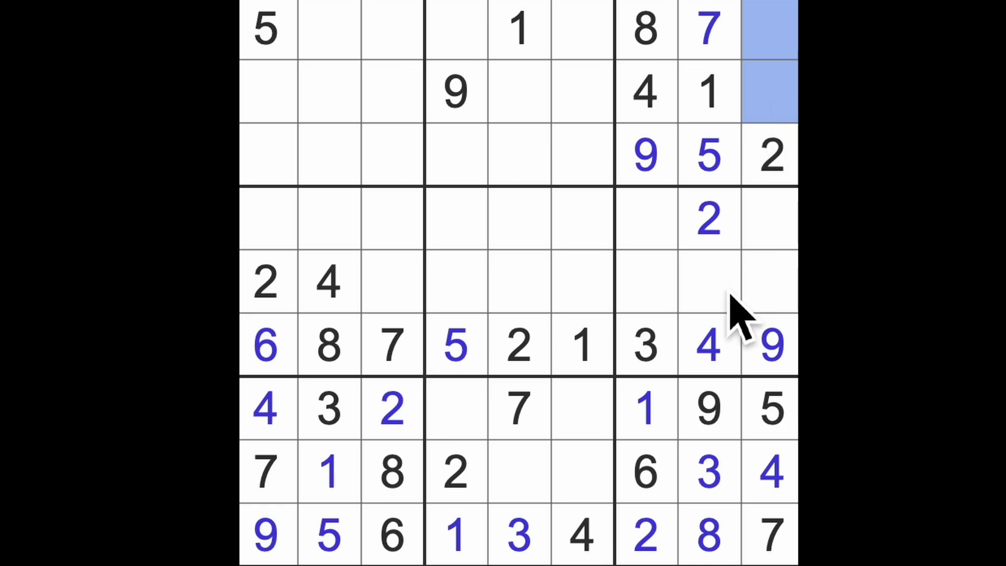
pyautogui.click(711, 282)
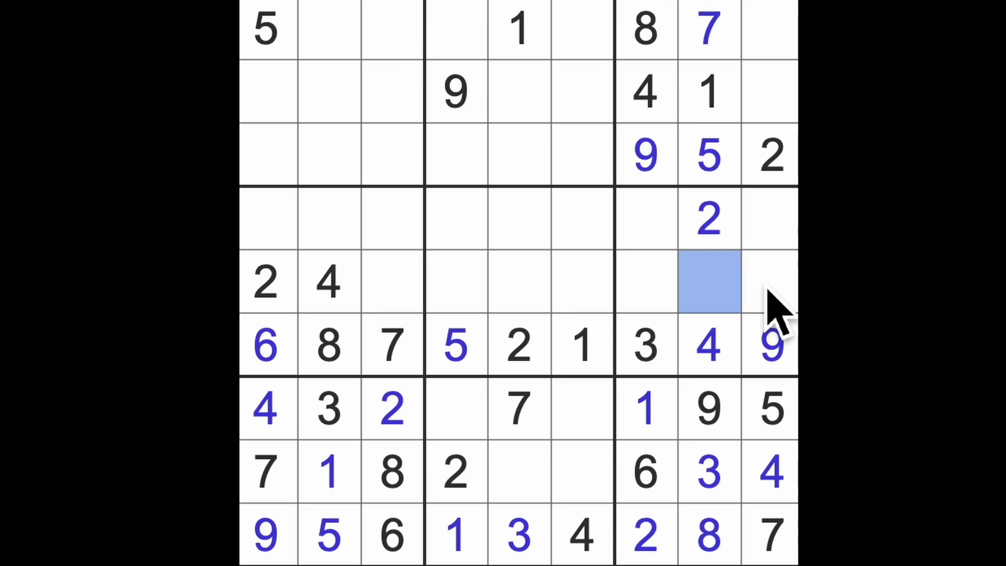
# Enter 6 at row 5, column 8, then mark empty cells in columns 7 and 9.
pyautogui.press('6')
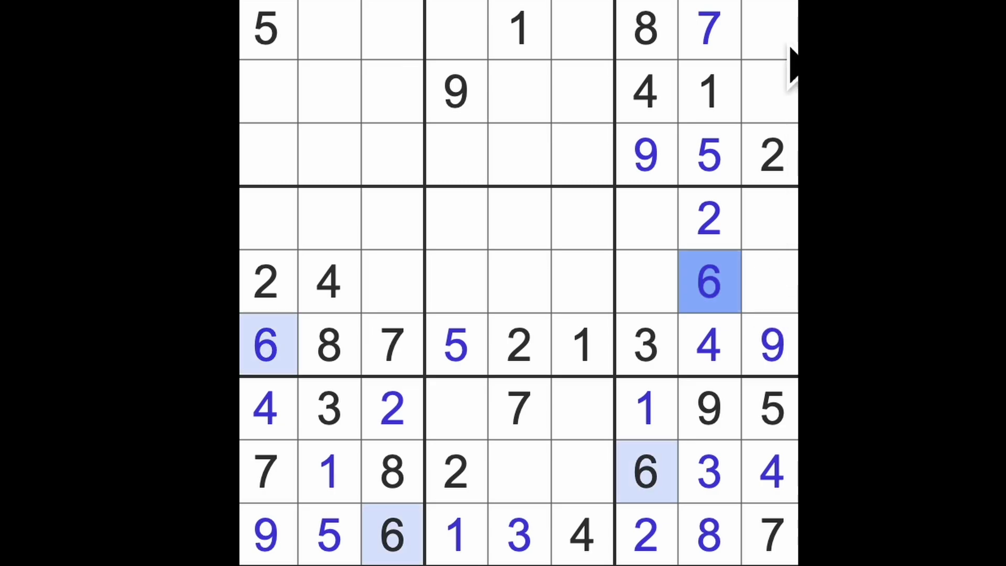
pyautogui.moveTo(786, 40); pyautogui.dragTo(787, 95)
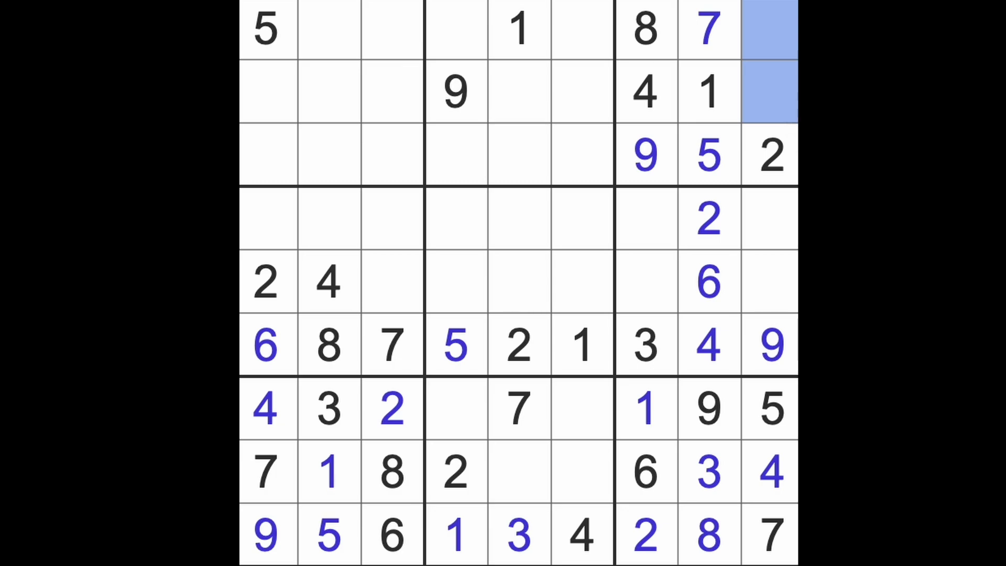
pyautogui.moveTo(794, 220); pyautogui.dragTo(793, 283)
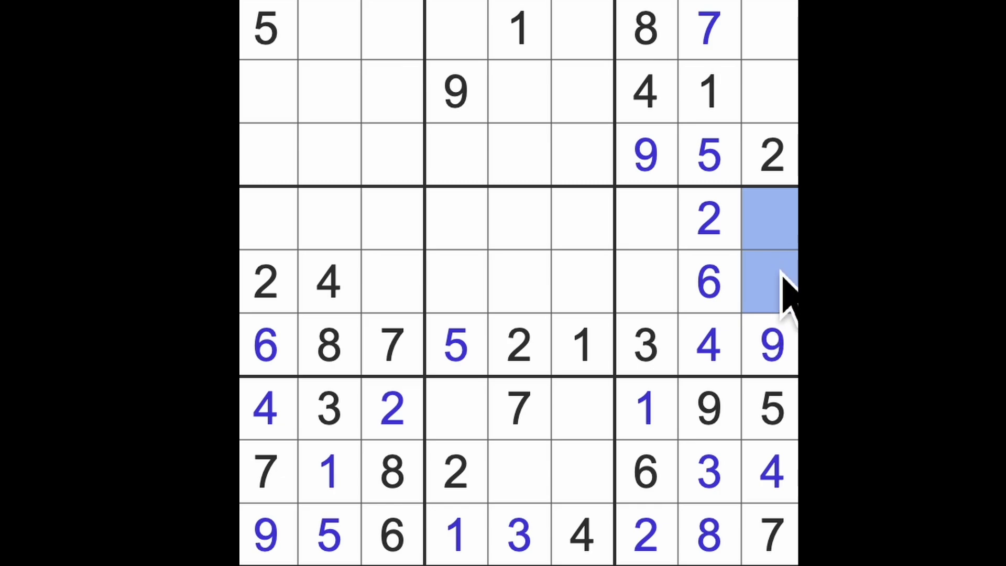
pyautogui.moveTo(646, 220); pyautogui.dragTo(664, 287)
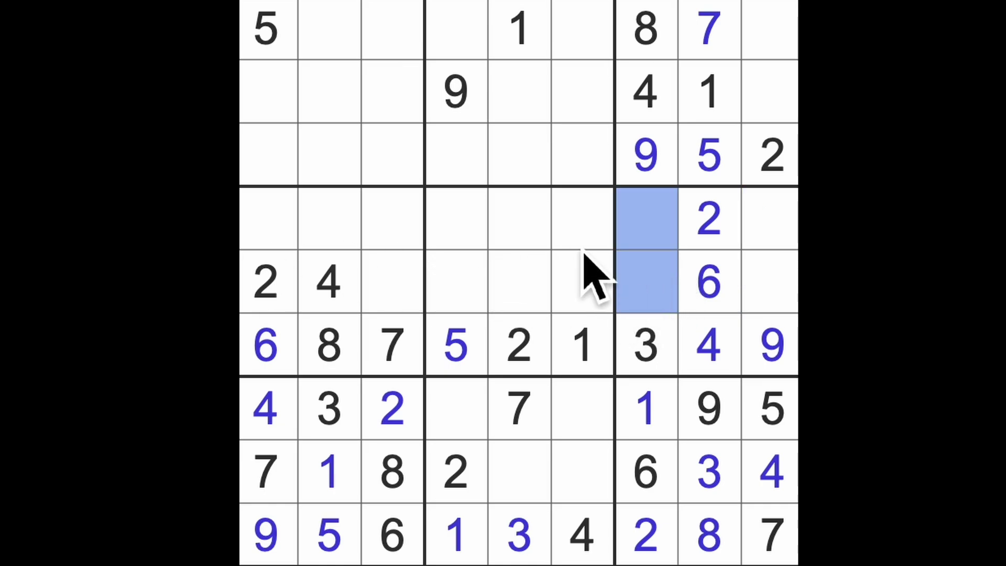
pyautogui.press('Escape')
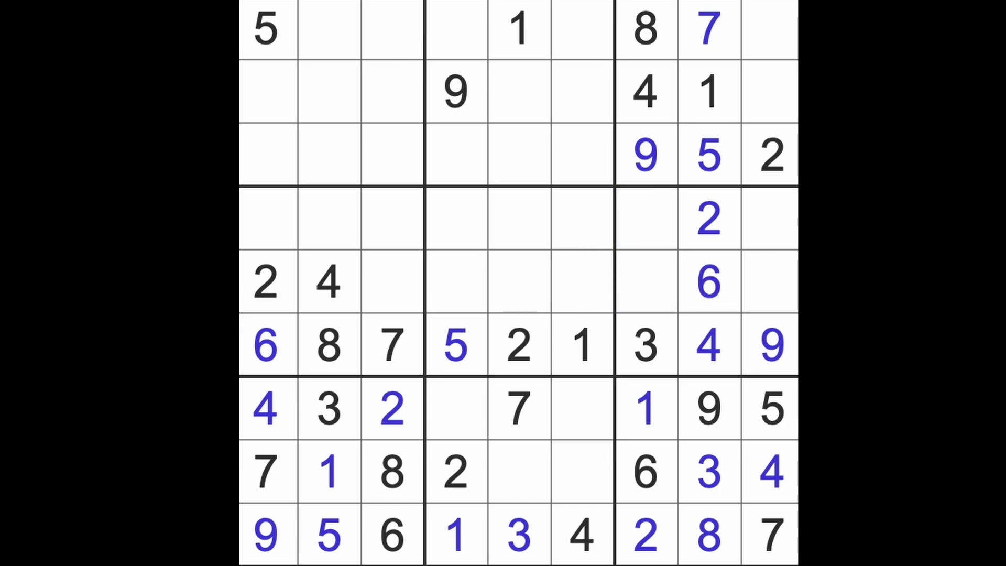
pyautogui.click(583, 344)
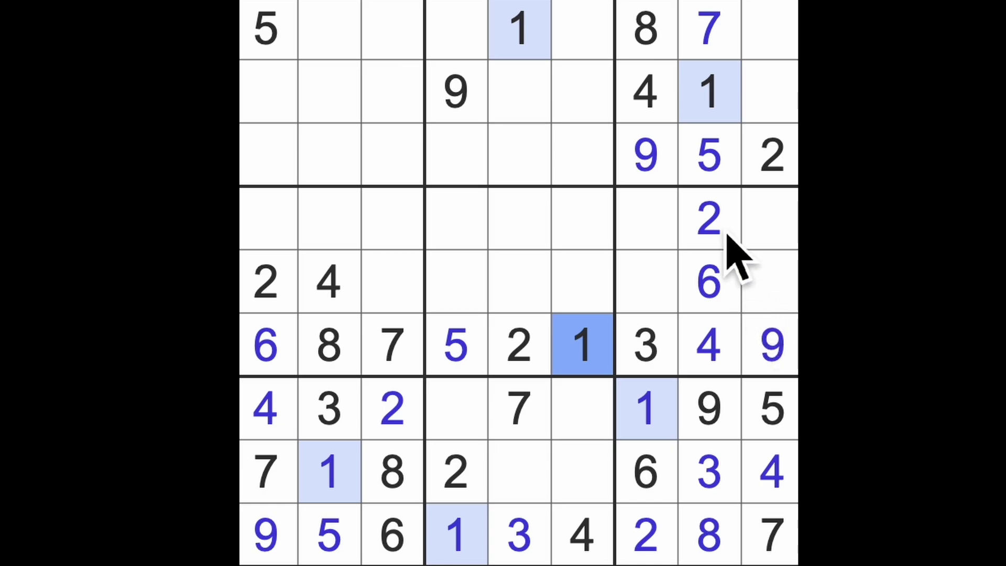
pyautogui.click(709, 219)
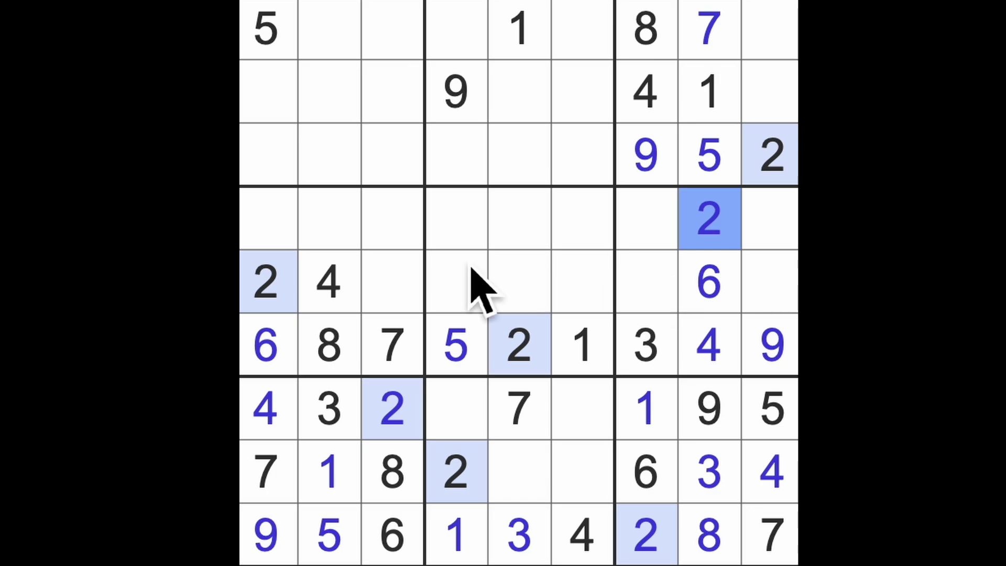
# Compare columns 1–3 and enter 9 at row 4, column 2.
pyautogui.moveTo(267, 283); pyautogui.dragTo(272, 472)
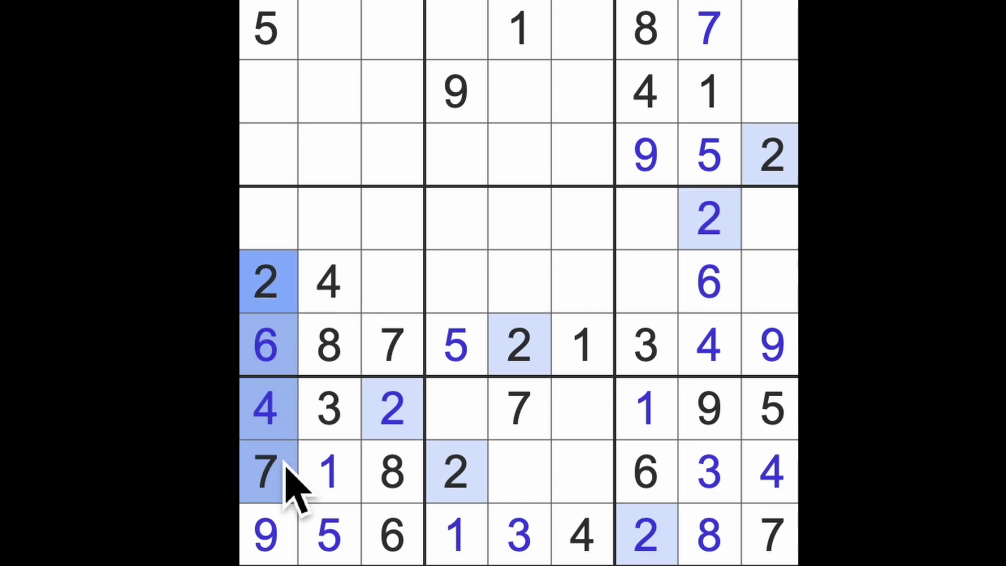
pyautogui.moveTo(393, 346); pyautogui.dragTo(393, 471)
pyautogui.moveTo(393, 534); pyautogui.dragTo(393, 31)
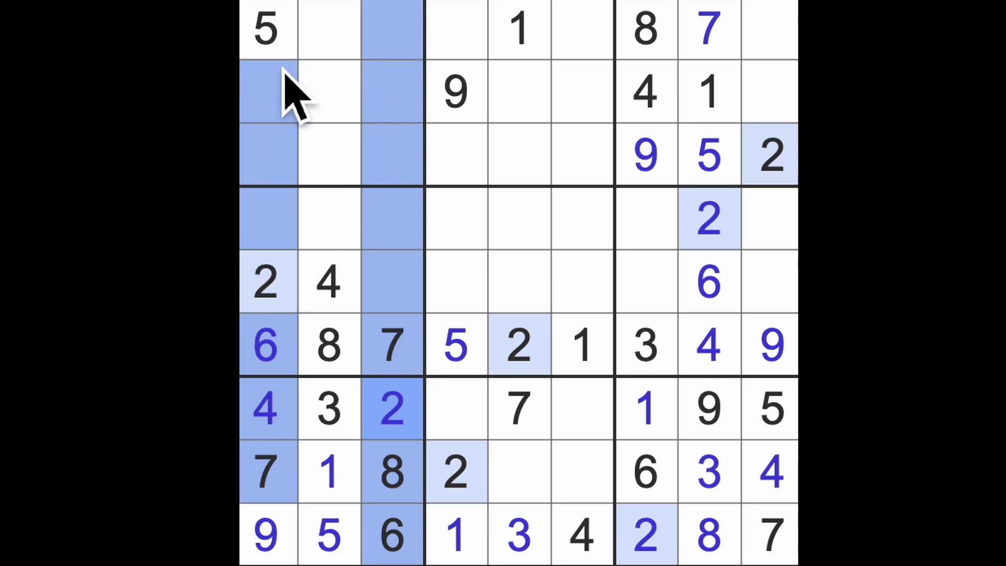
pyautogui.moveTo(330, 32); pyautogui.dragTo(330, 157)
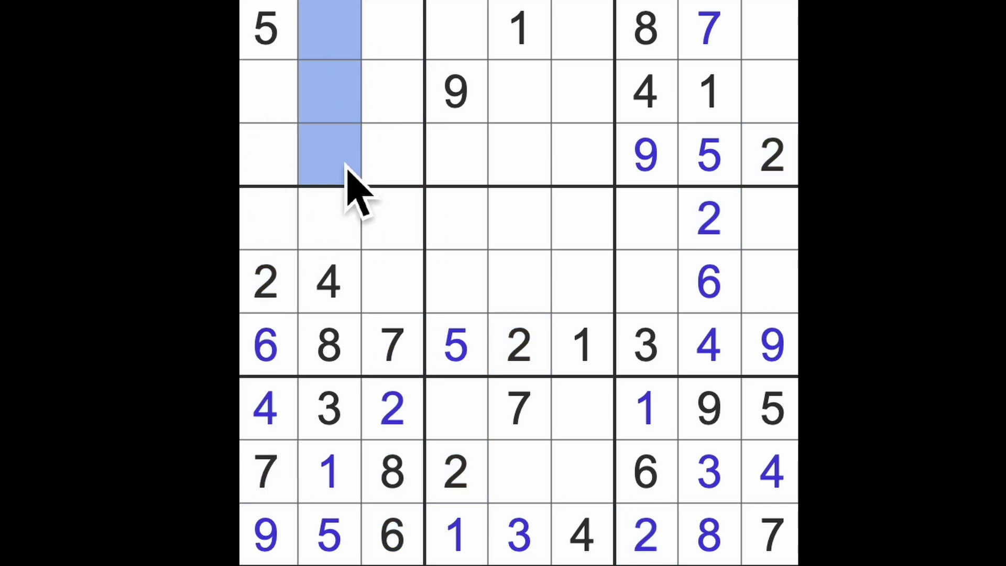
pyautogui.click(338, 227)
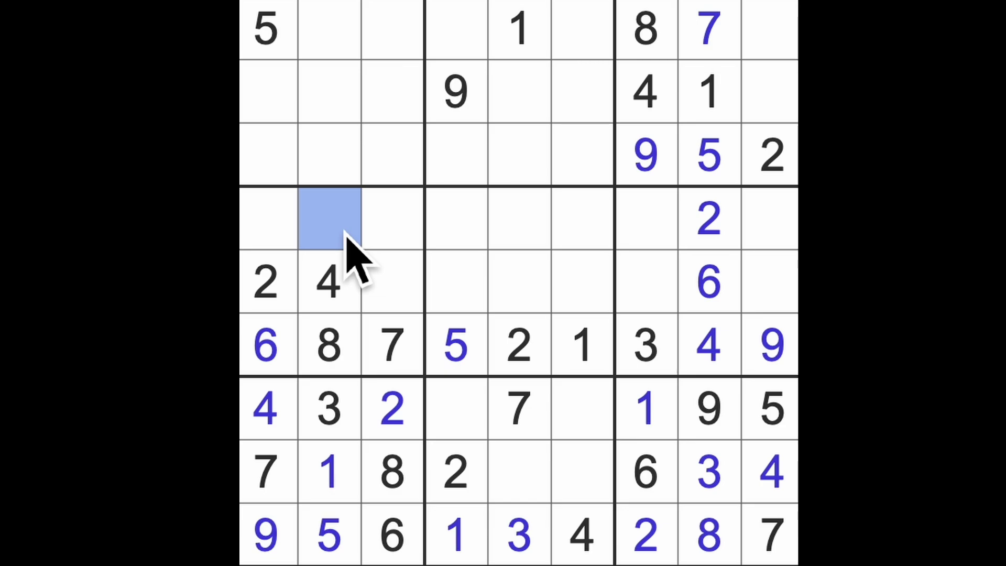
pyautogui.press('9')
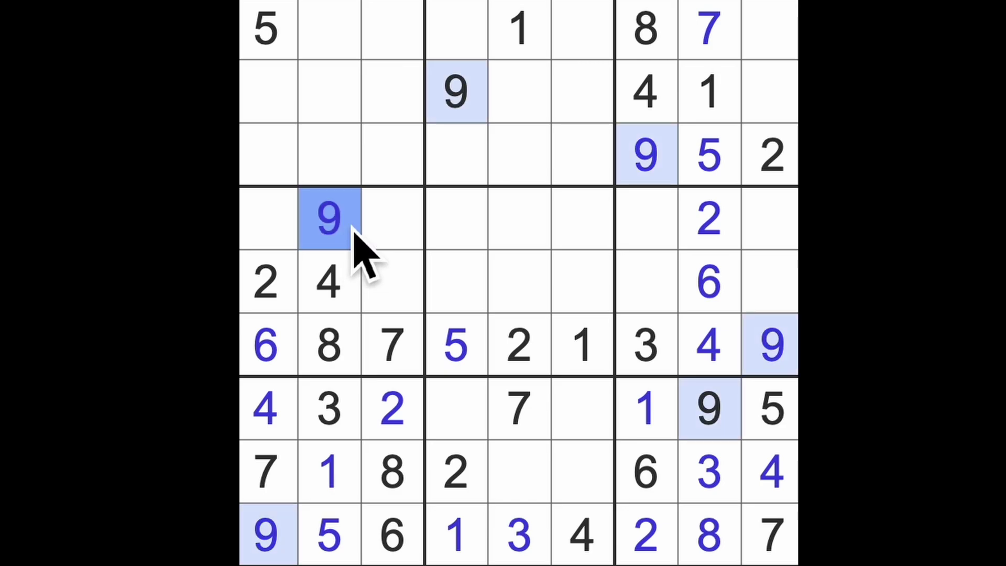
# Check rows 2, 5, 8 and columns 1–2 to place 9 at row 1, column 3.
pyautogui.moveTo(519, 283); pyautogui.dragTo(582, 283)
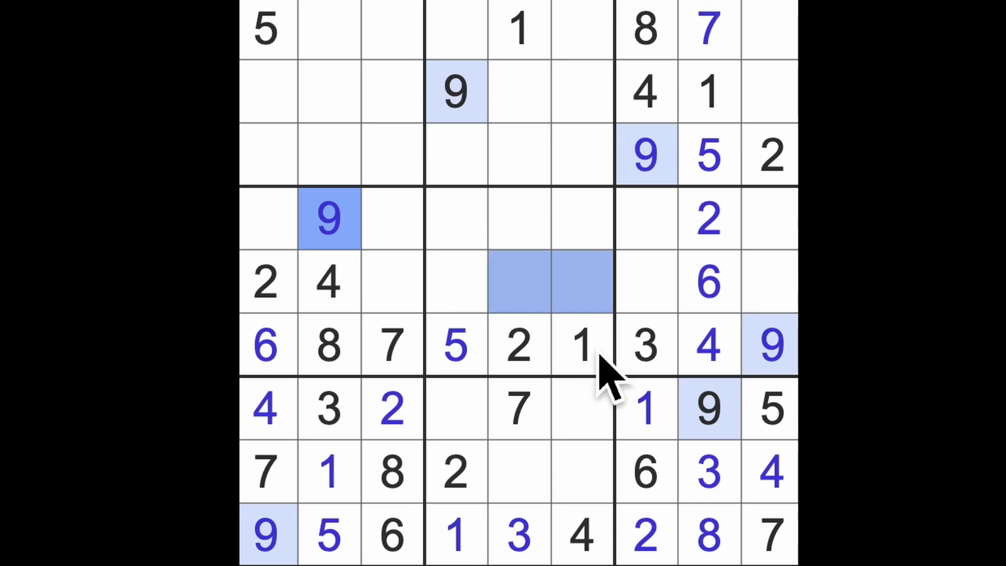
pyautogui.moveTo(518, 472); pyautogui.dragTo(582, 471)
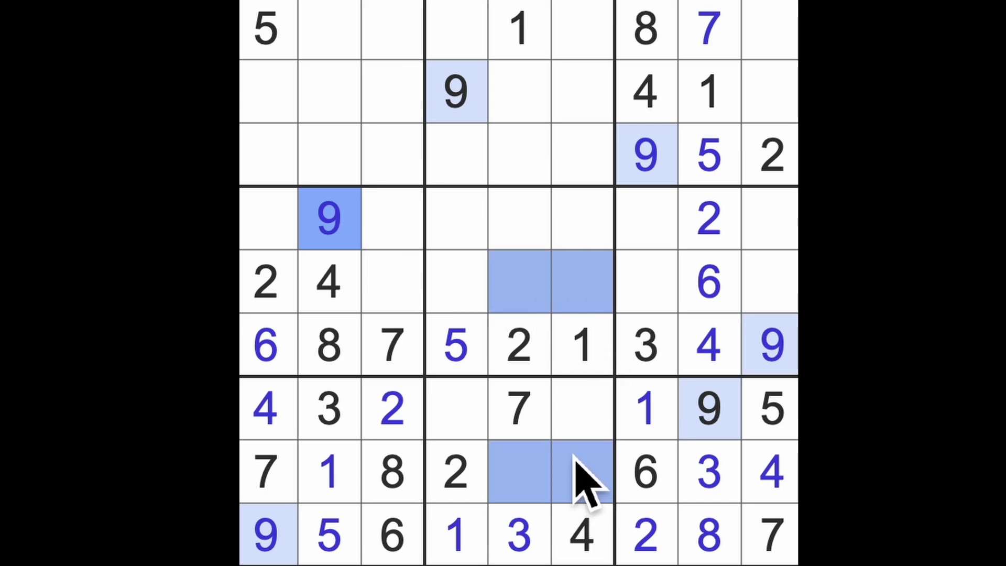
pyautogui.moveTo(330, 32); pyautogui.dragTo(331, 153)
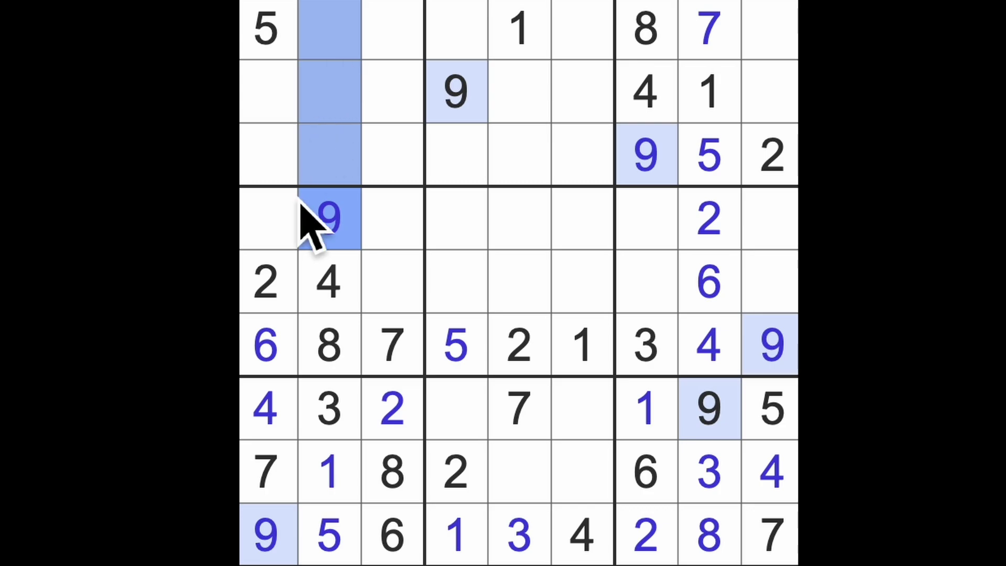
pyautogui.moveTo(268, 542); pyautogui.dragTo(268, 31)
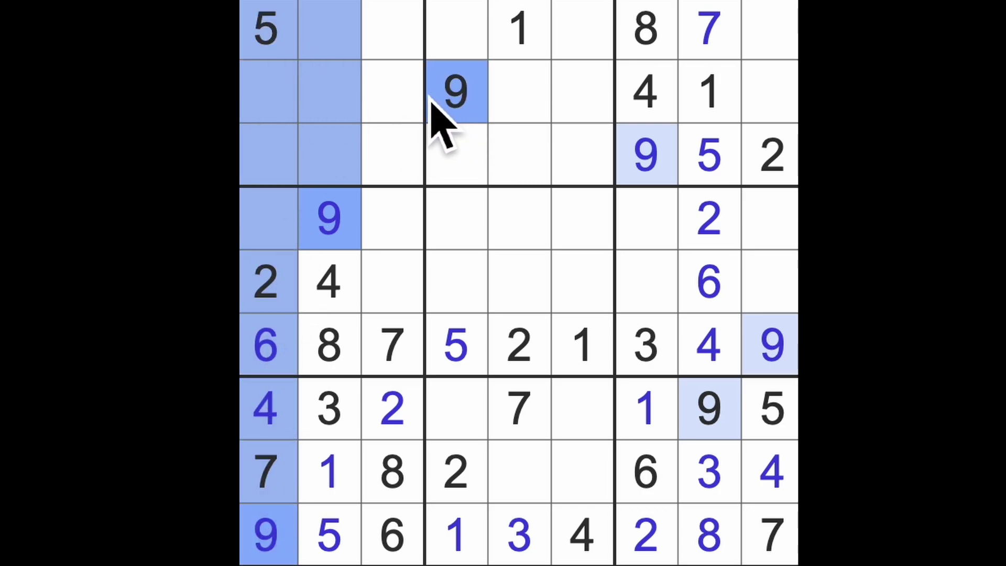
pyautogui.moveTo(393, 91); pyautogui.dragTo(645, 153)
pyautogui.click(393, 32)
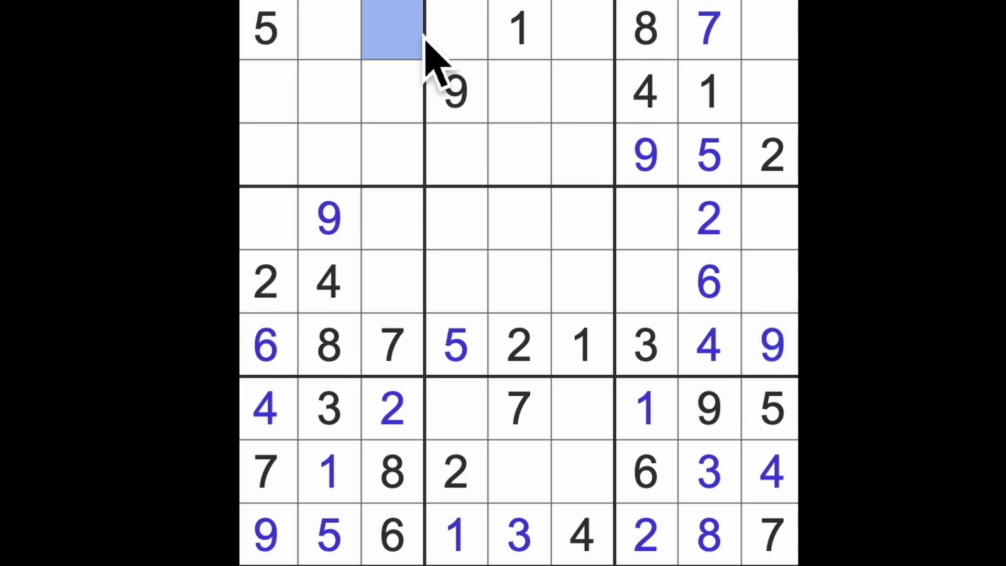
pyautogui.write('9')
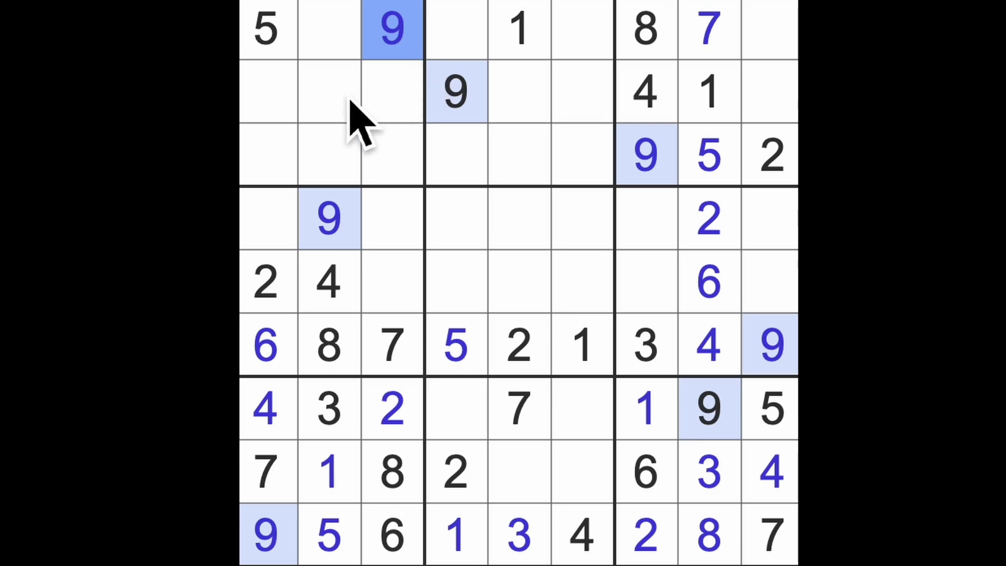
# Scan column 2 and row 2, then place 4 at row 3, column 3.
pyautogui.press('Left')
pyautogui.moveTo(330, 31); pyautogui.dragTo(351, 169)
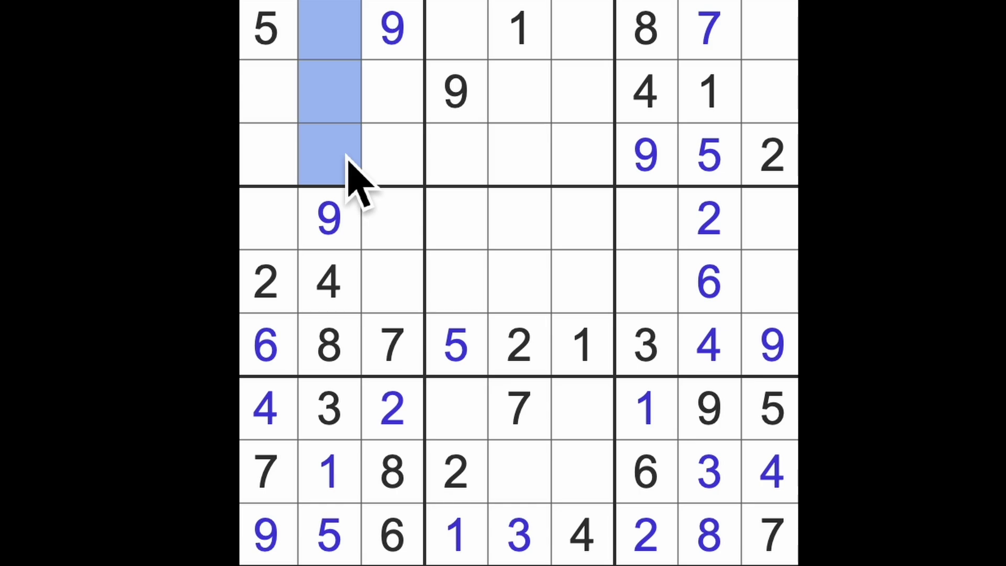
pyautogui.keyDown('ctrl'); pyautogui.click(652, 94); pyautogui.keyUp('ctrl')
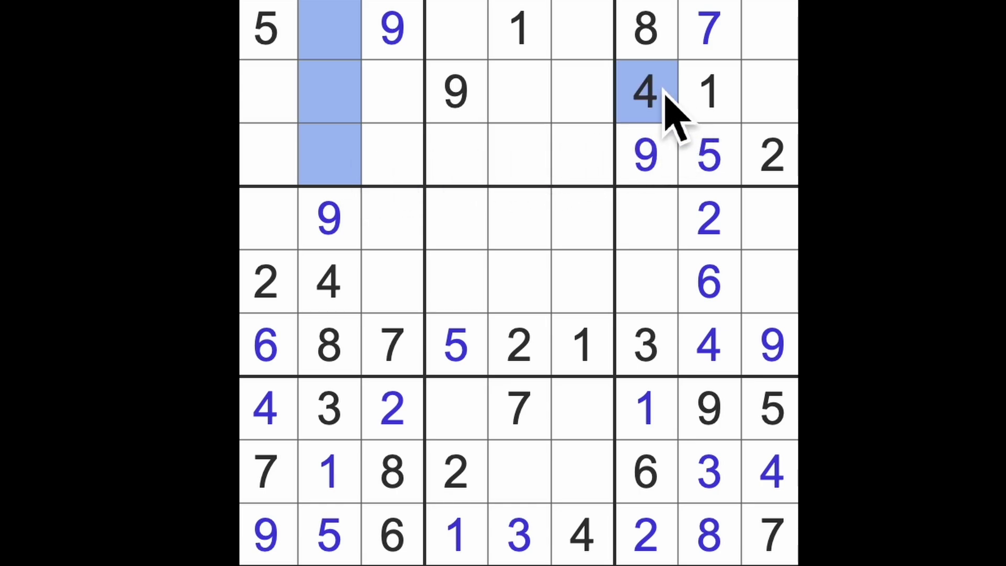
pyautogui.moveTo(647, 95); pyautogui.dragTo(268, 95)
pyautogui.keyDown('shift'); pyautogui.click(268, 409); pyautogui.keyUp('shift')
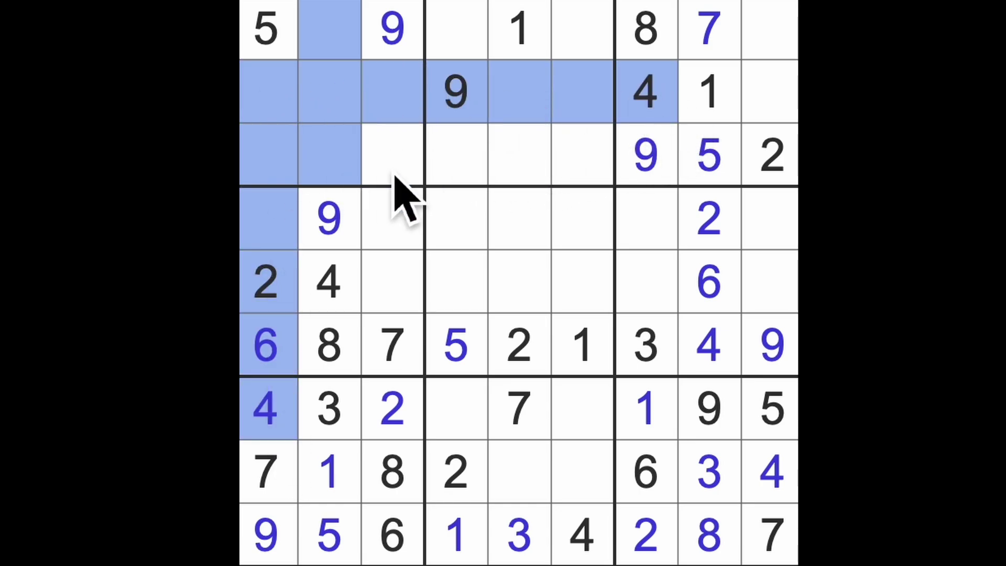
pyautogui.click(393, 158)
pyautogui.write('4')
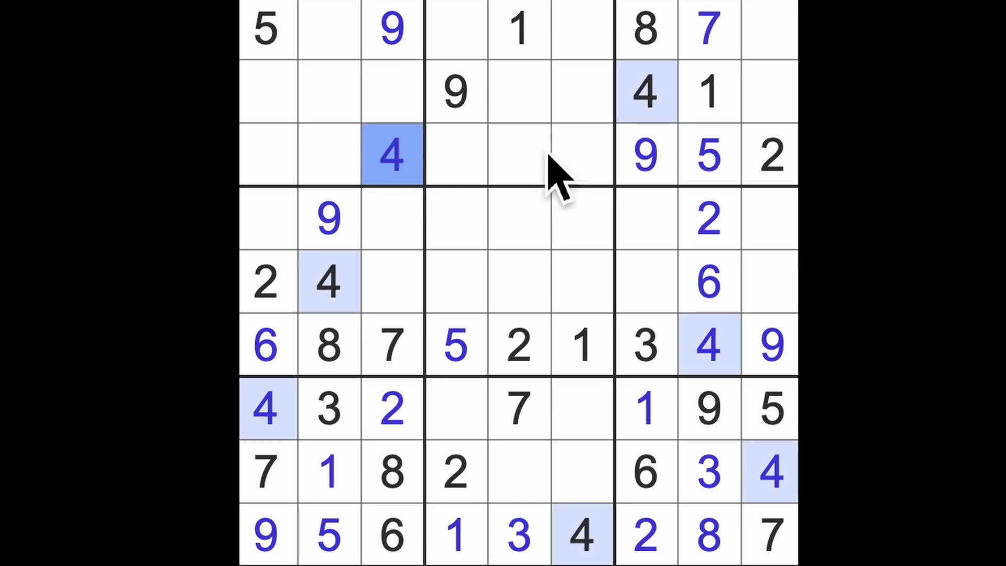
# Check where the 1s are and place 1 at row 3, column 1.
pyautogui.click(709, 92)
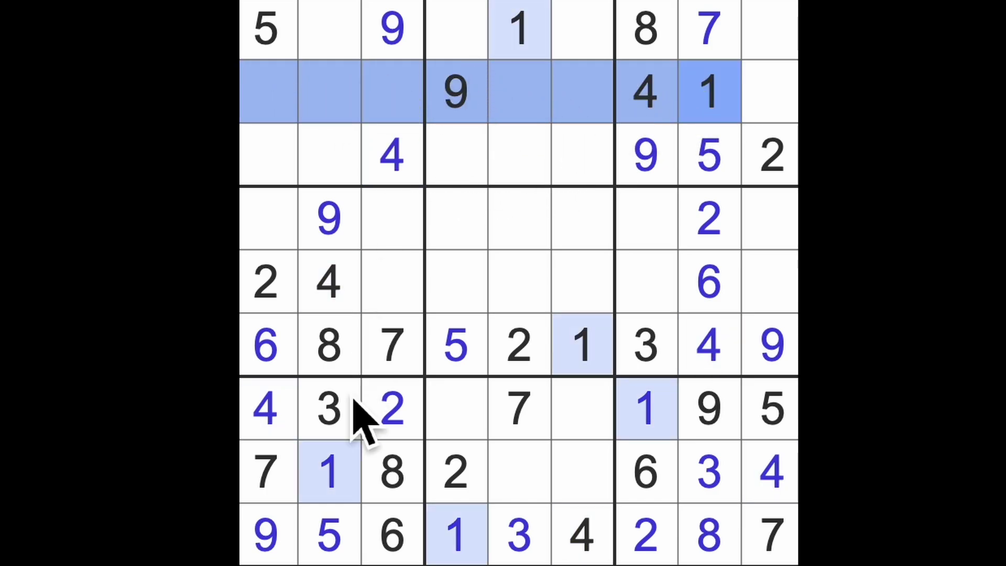
pyautogui.click(295, 157)
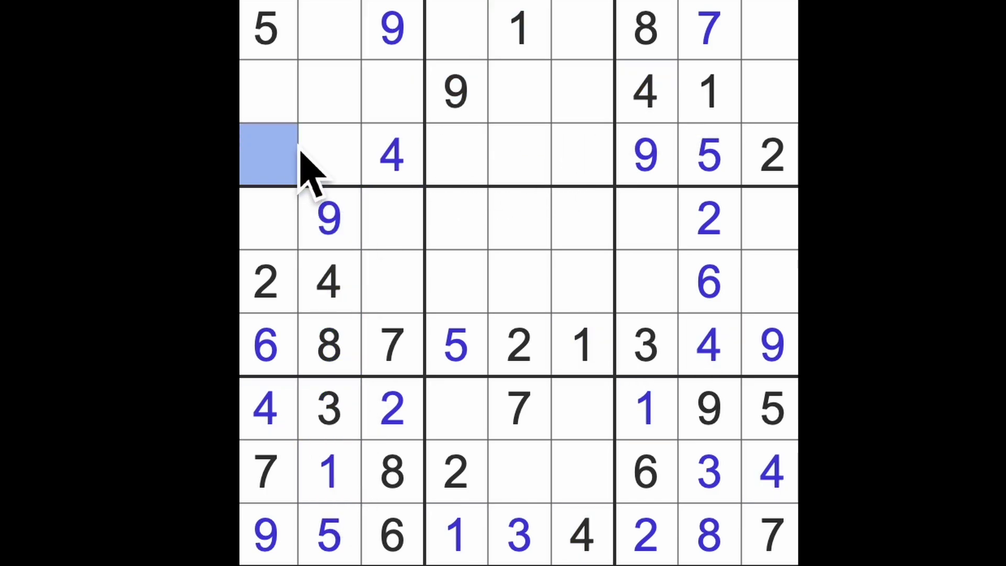
pyautogui.write('1')
pyautogui.moveTo(330, 32); pyautogui.dragTo(350, 165)
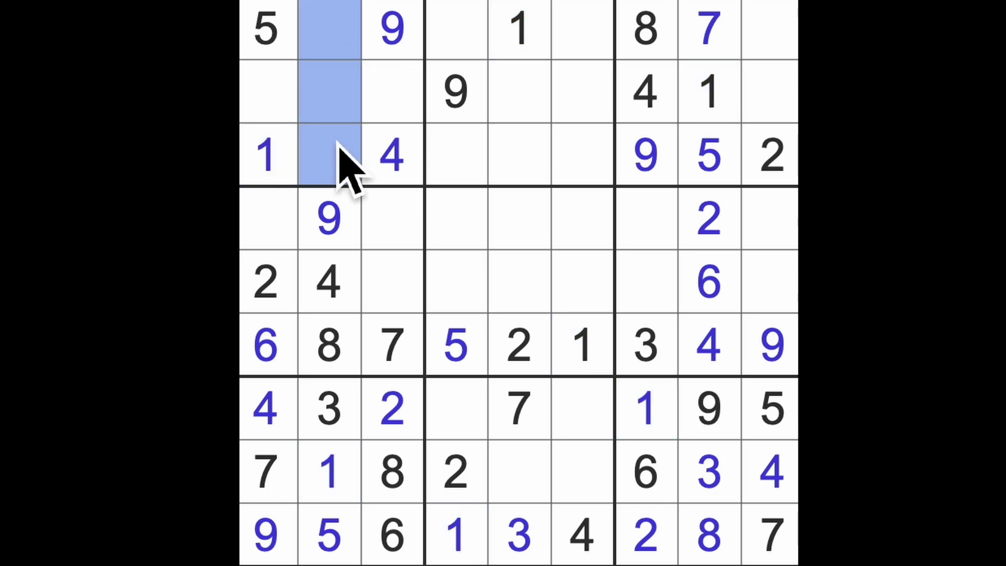
# Trace column 2 upward and place 8 at row 2, column 1.
pyautogui.click(292, 231)
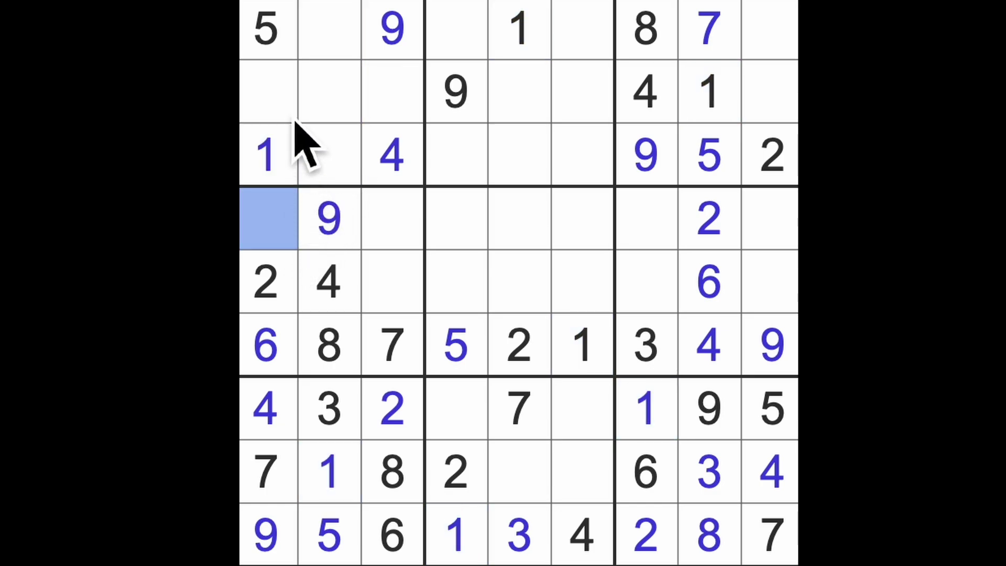
pyautogui.keyDown('ctrl'); pyautogui.click(275, 93); pyautogui.keyUp('ctrl')
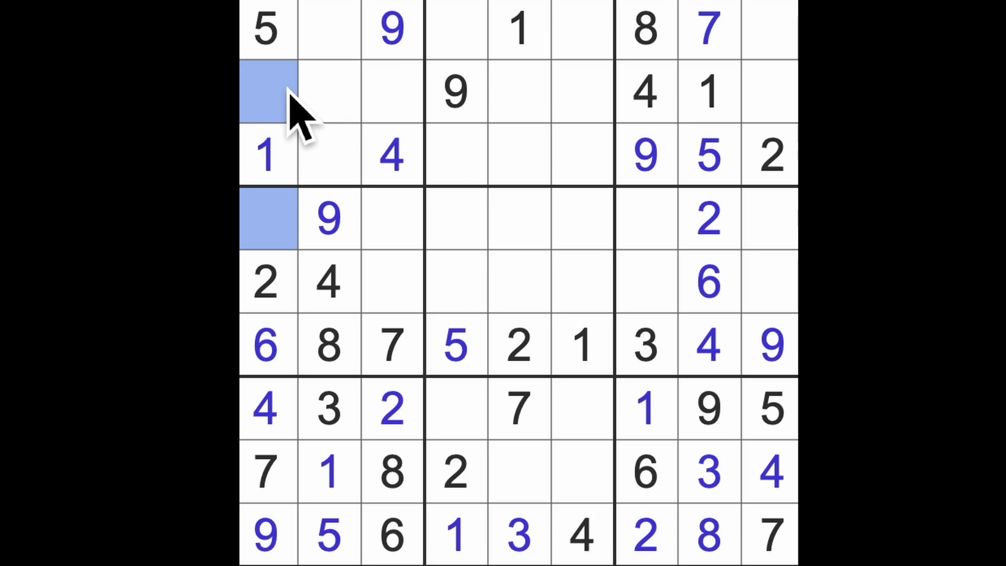
pyautogui.moveTo(329, 346); pyautogui.dragTo(331, 31)
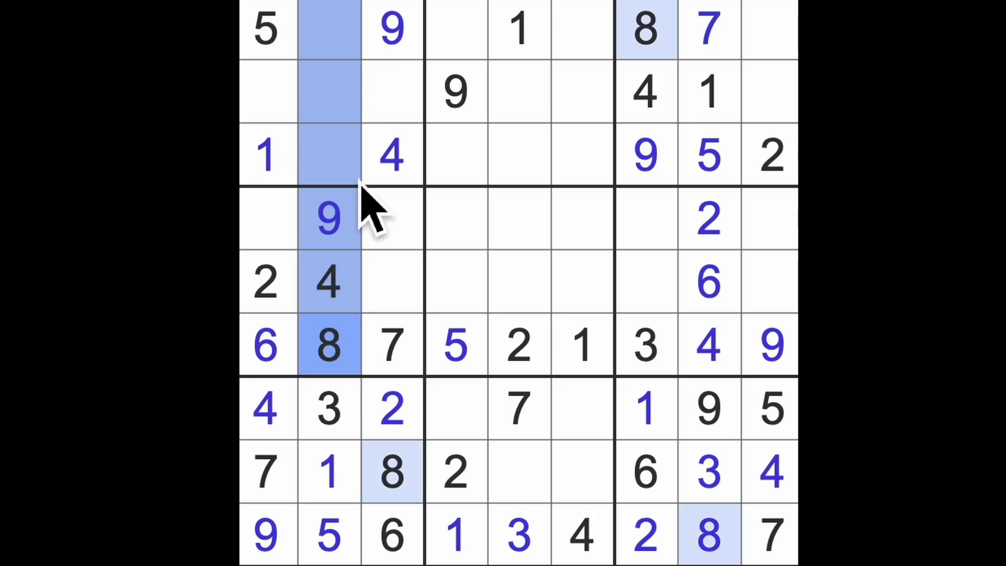
pyautogui.click(391, 471)
pyautogui.click(271, 93)
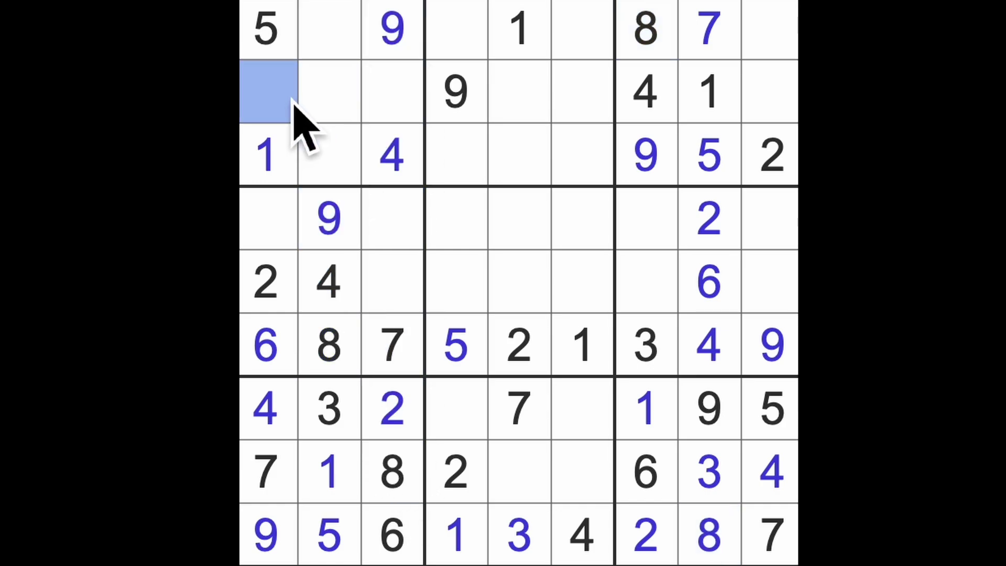
pyautogui.write('8')
pyautogui.click(271, 220)
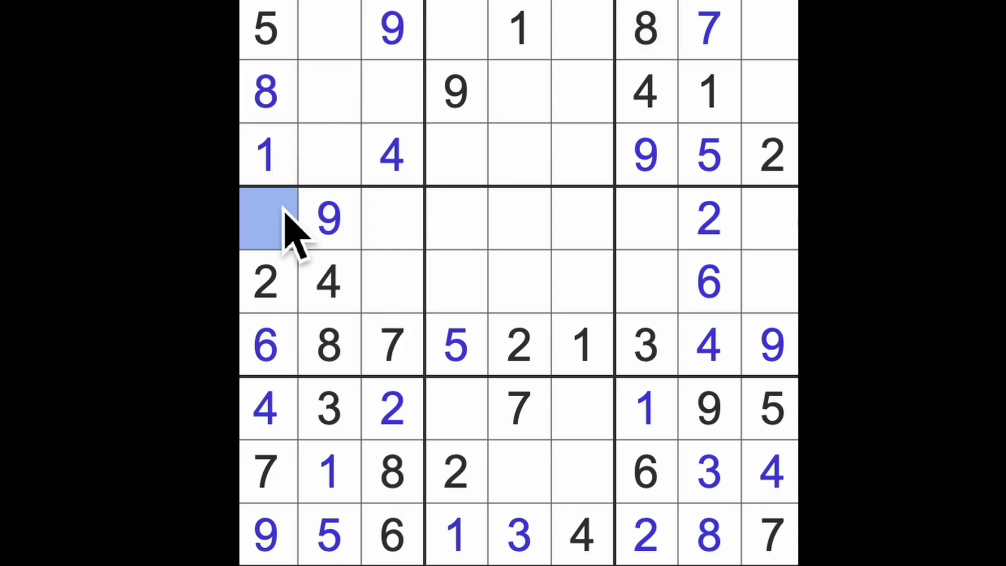
pyautogui.write('3')
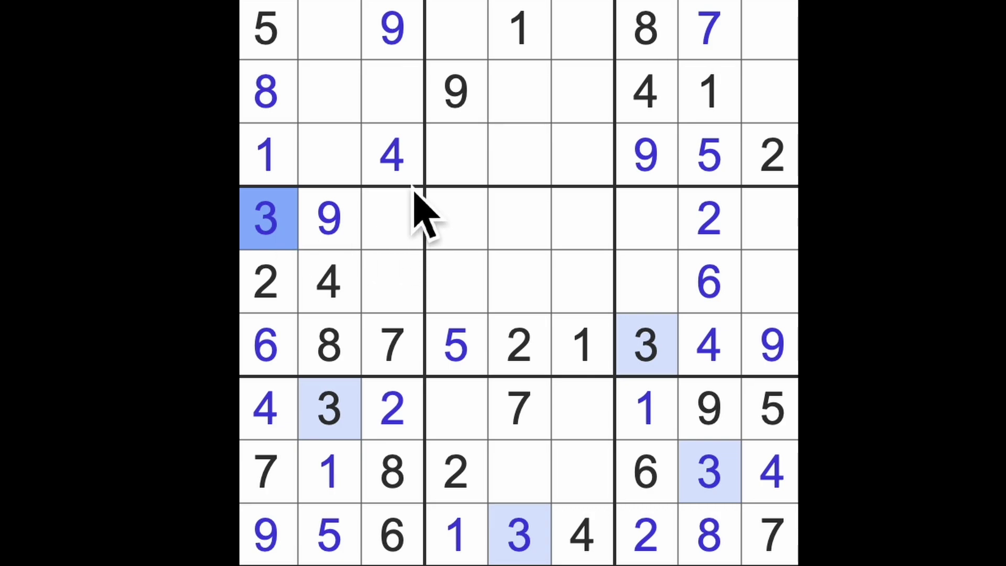
pyautogui.click(409, 122)
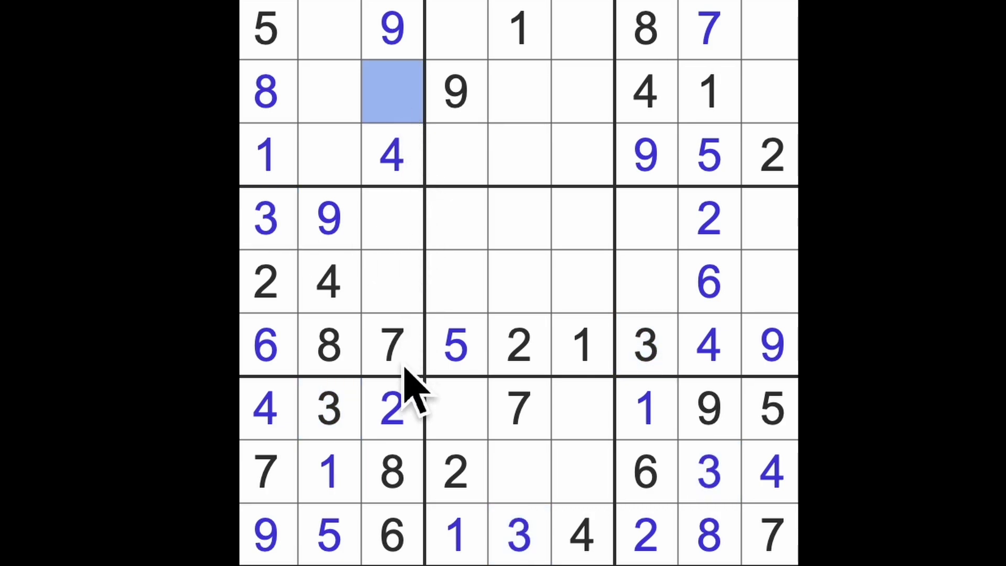
pyautogui.moveTo(396, 228); pyautogui.dragTo(405, 302)
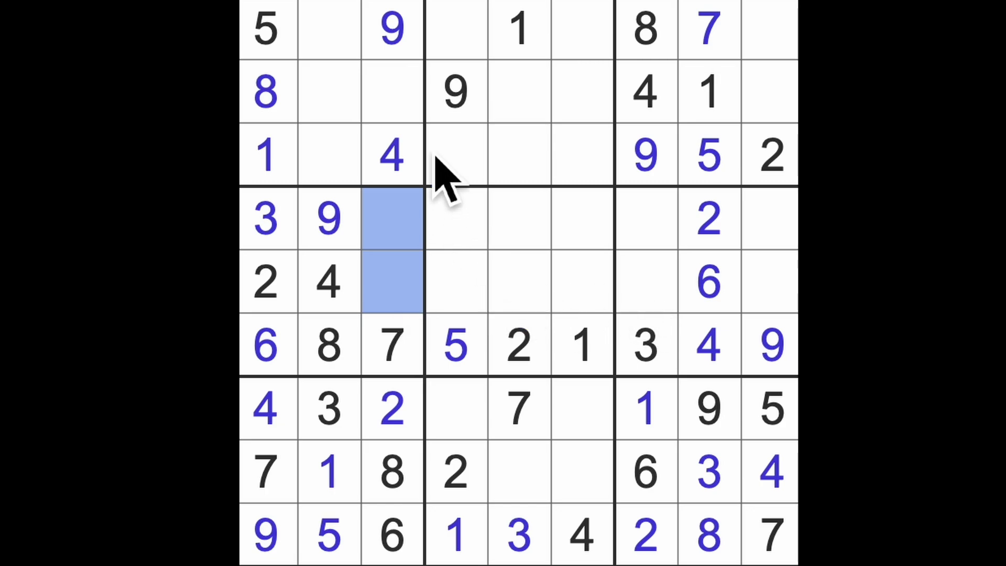
pyautogui.click(393, 94)
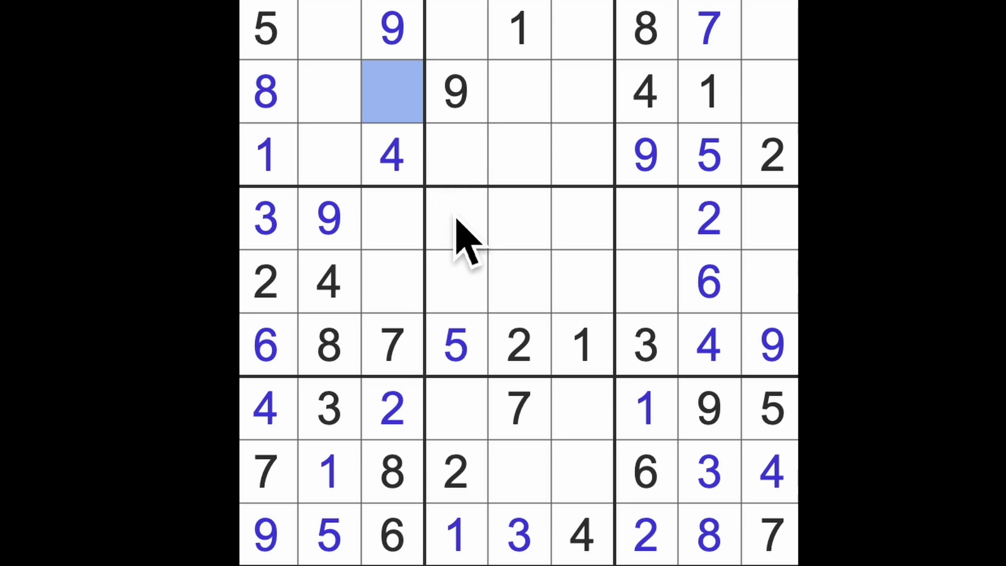
pyautogui.write('3')
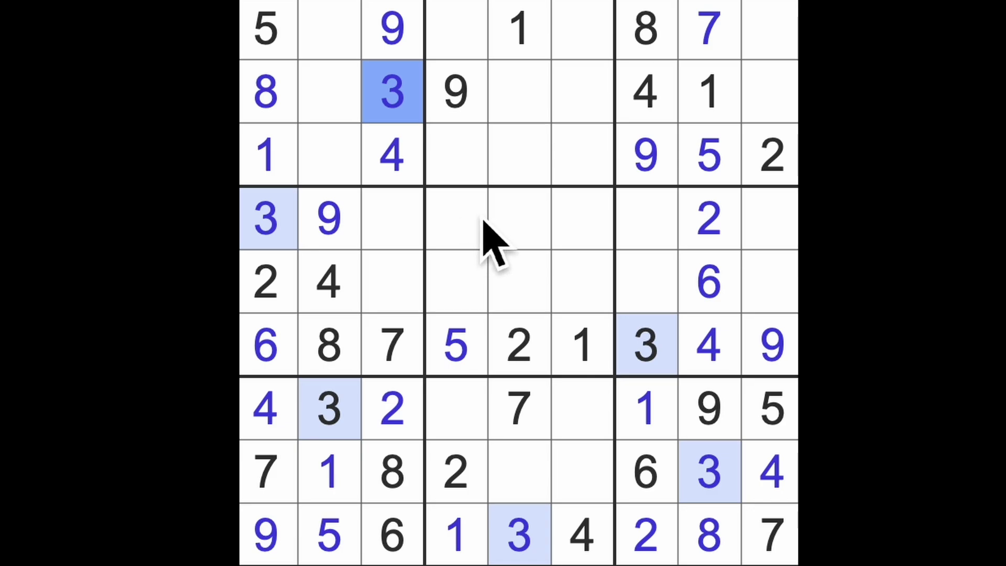
pyautogui.moveTo(456, 91); pyautogui.dragTo(707, 92)
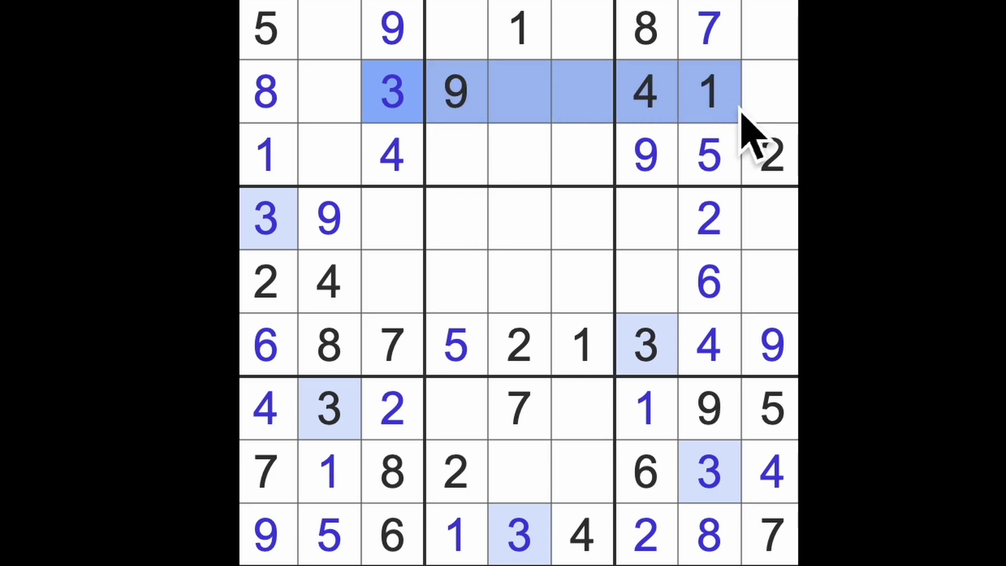
pyautogui.click(777, 43)
pyautogui.write('3')
pyautogui.click(774, 102)
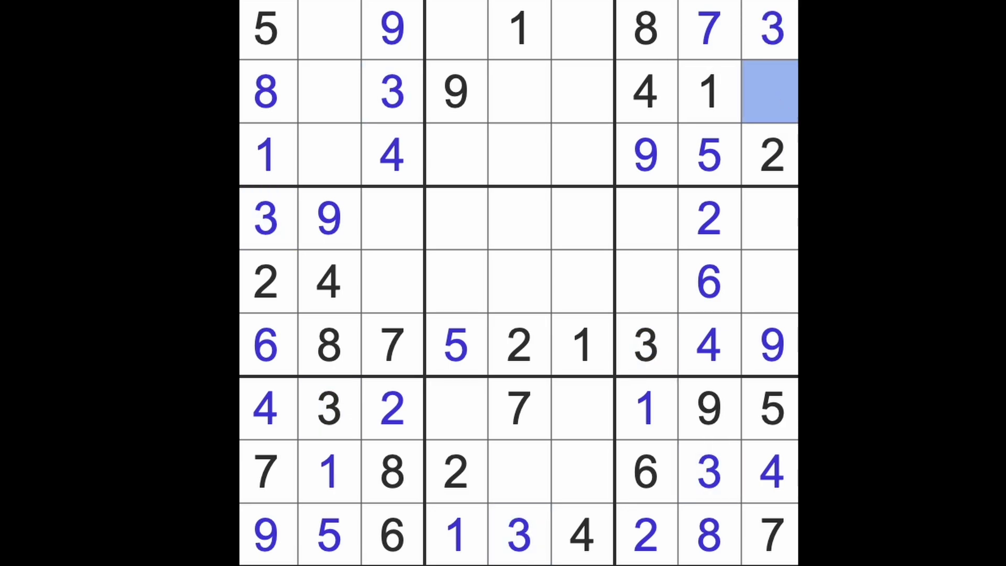
pyautogui.write('6')
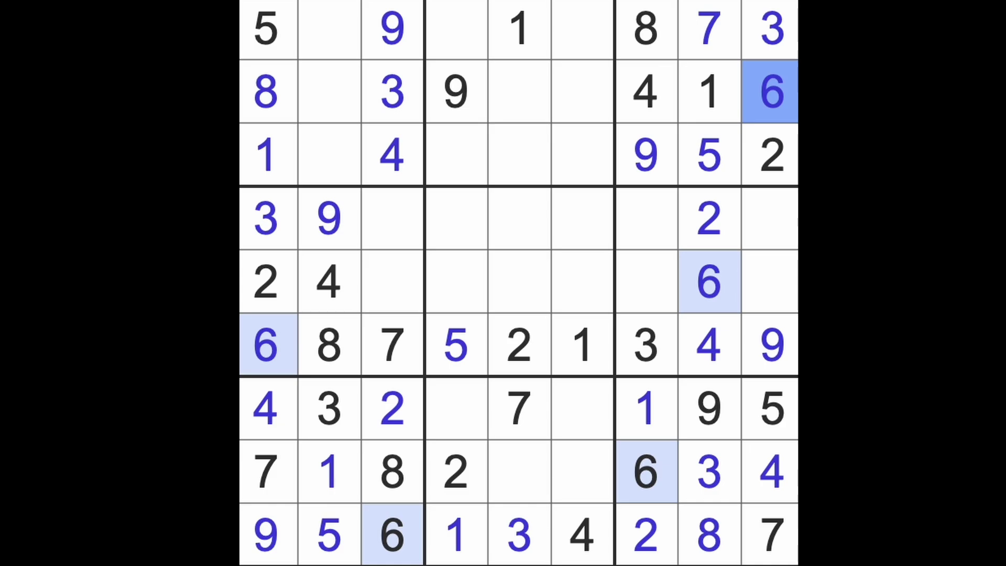
pyautogui.click(772, 156)
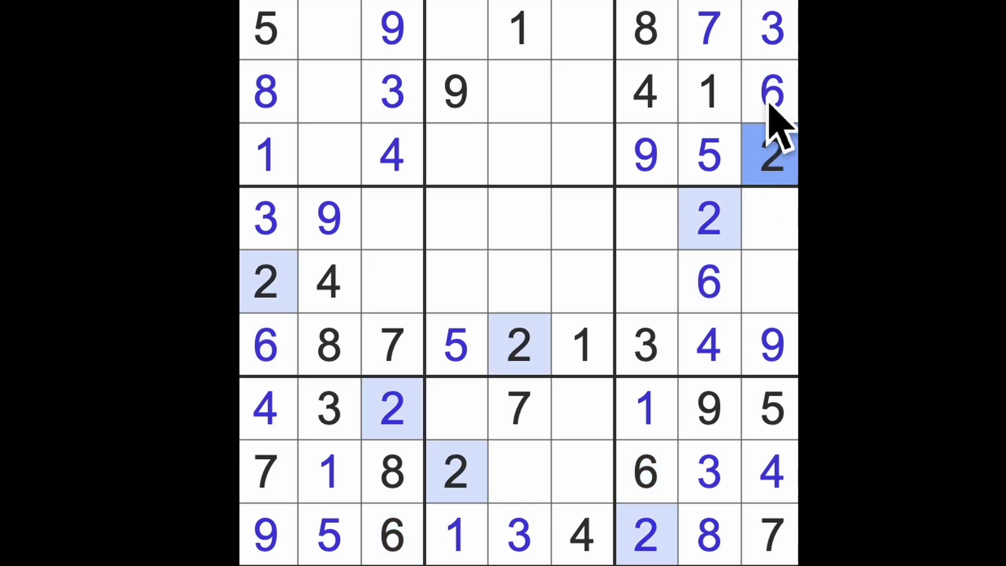
pyautogui.click(709, 31)
# Trace the 9s, 3s and 4s across the grid and place a 4 at row 1, column 4.
pyautogui.moveTo(328, 36); pyautogui.dragTo(329, 158)
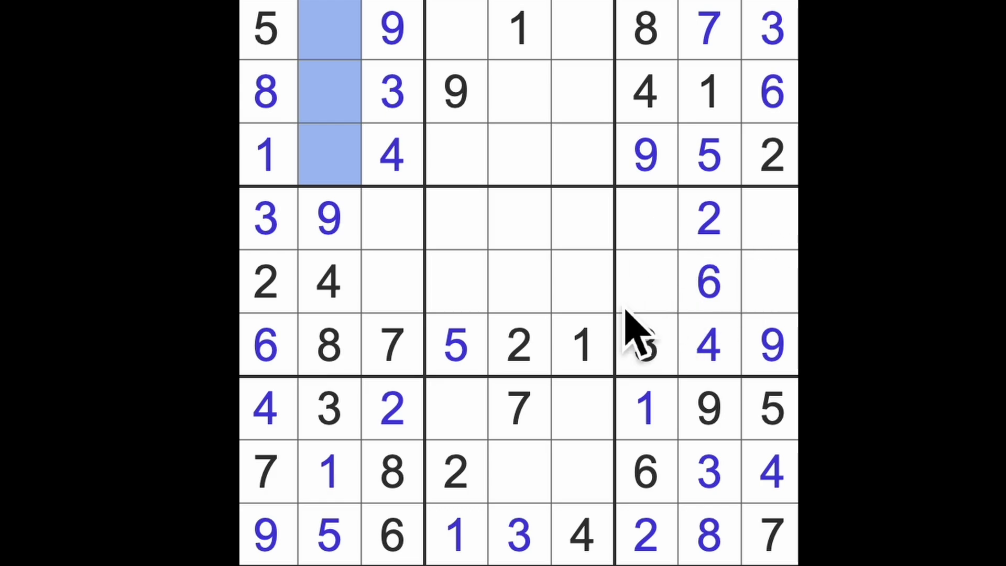
pyautogui.click(329, 224)
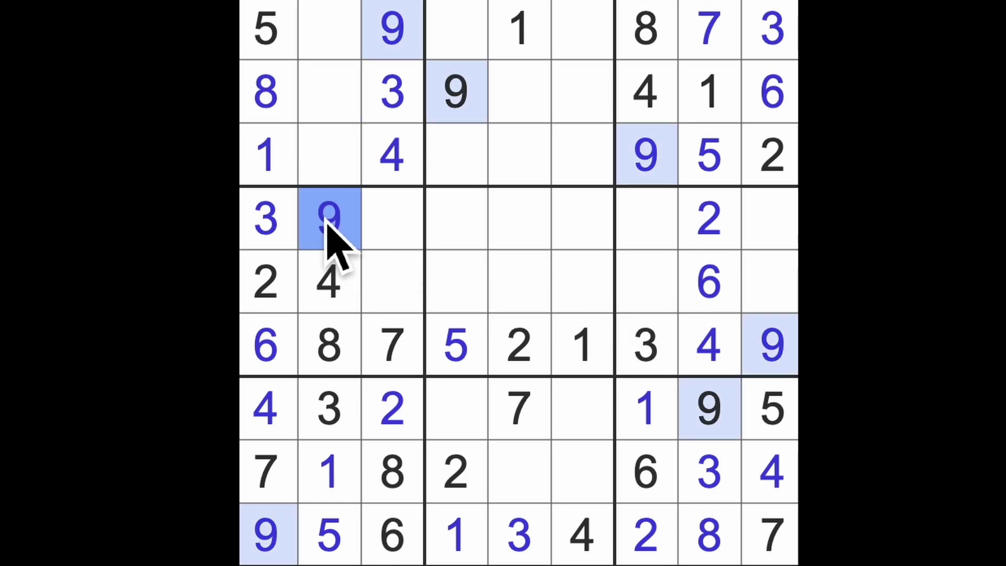
pyautogui.click(271, 224)
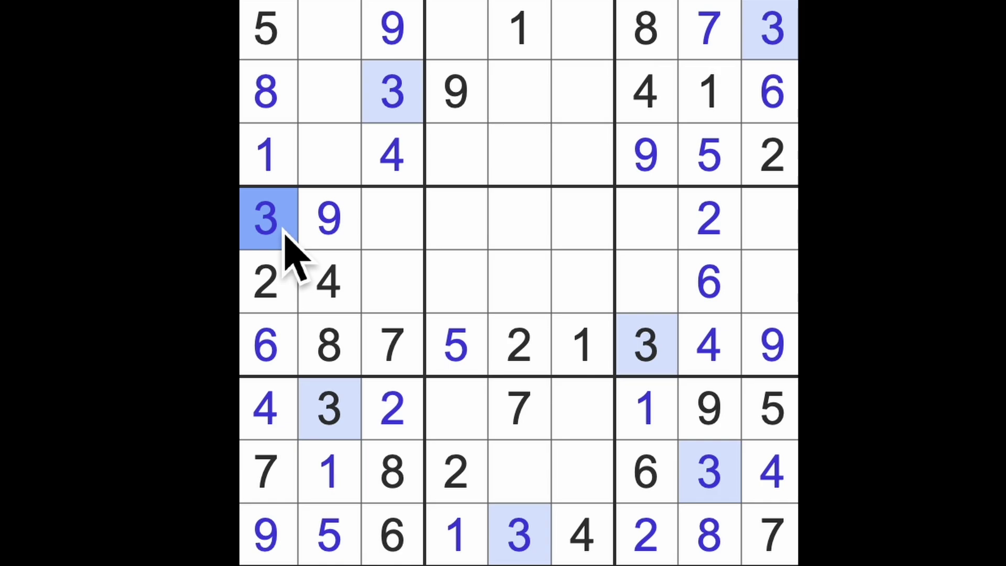
pyautogui.click(330, 282)
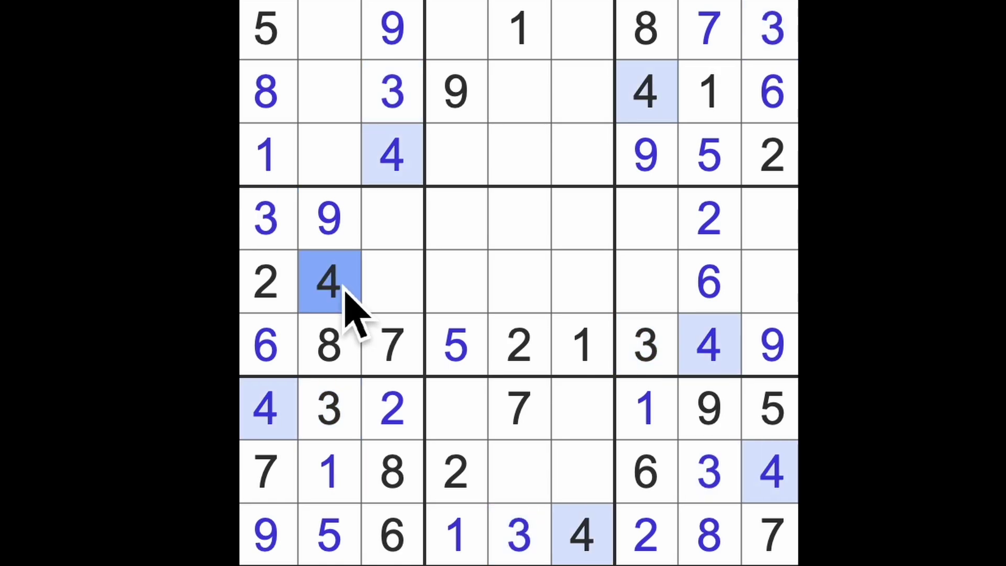
pyautogui.moveTo(393, 153); pyautogui.dragTo(637, 153)
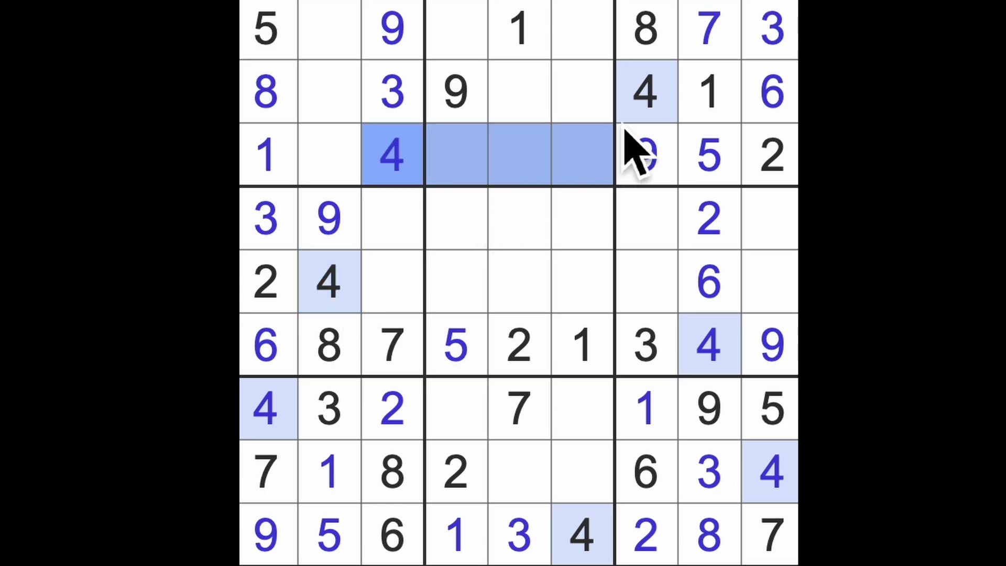
pyautogui.keyDown('ctrl'); pyautogui.click(550, 118); pyautogui.keyUp('ctrl')
pyautogui.keyDown('ctrl'); pyautogui.click(581, 503); pyautogui.keyUp('ctrl')
pyautogui.keyDown('ctrl'); pyautogui.click(581, 314); pyautogui.keyUp('ctrl')
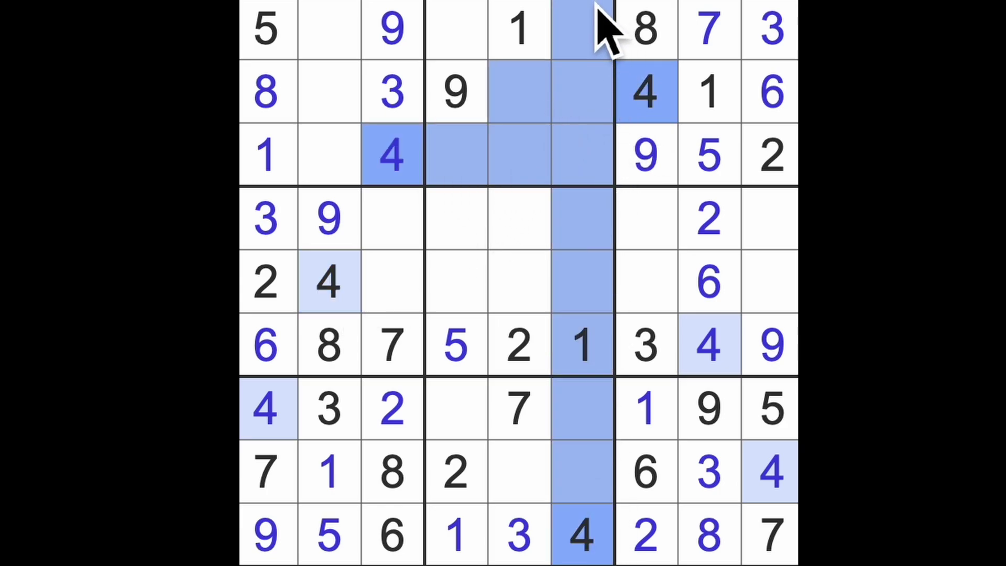
pyautogui.click(460, 32)
pyautogui.write('4')
# Check columns 4 and 6, then place a 4 at row 4, column 5.
pyautogui.moveTo(456, 94); pyautogui.dragTo(455, 315)
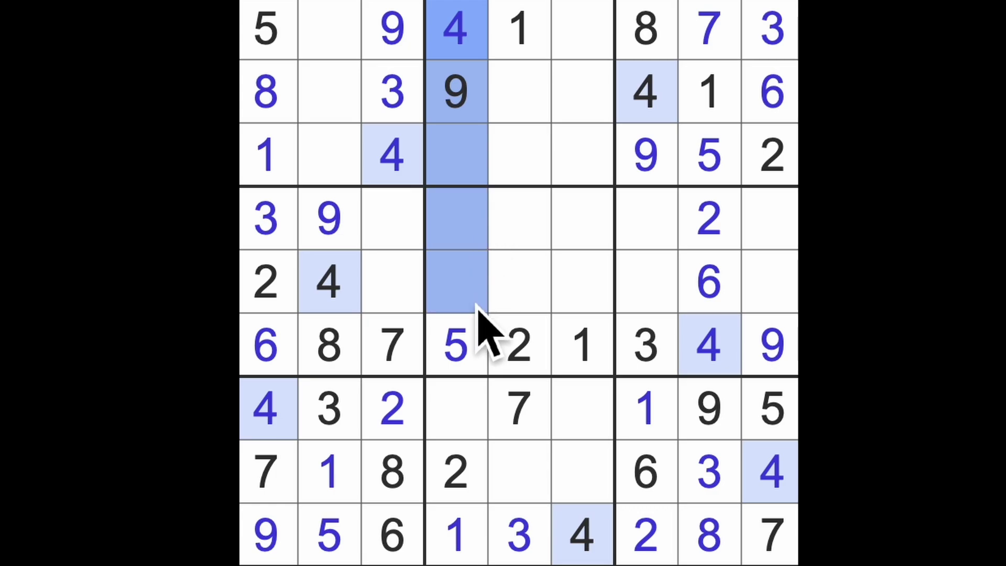
pyautogui.moveTo(581, 526); pyautogui.dragTo(598, 303)
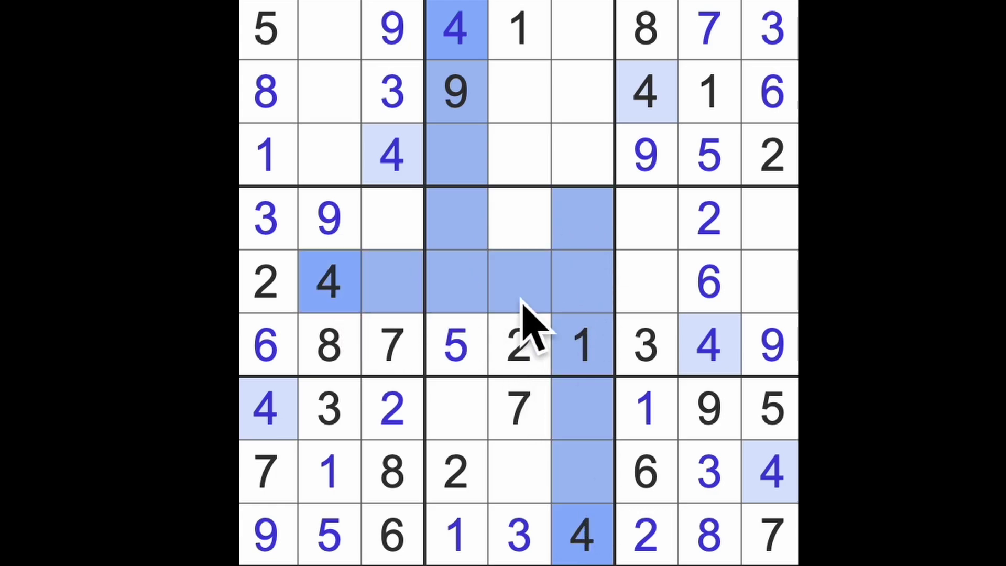
pyautogui.click(519, 228)
pyautogui.write('4')
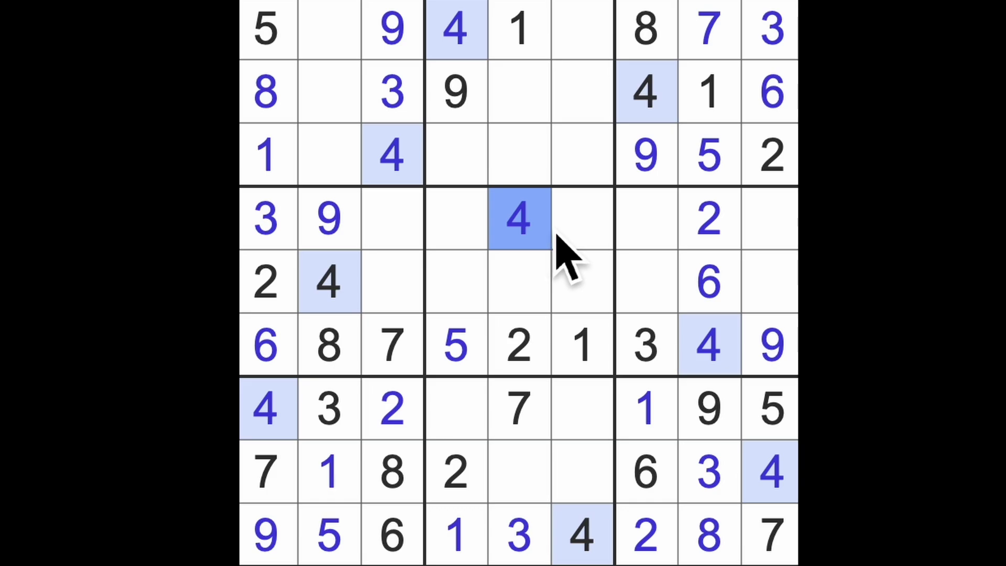
# Highlight each digit from 1 through 6 in turn to survey their placements.
pyautogui.click(596, 352)
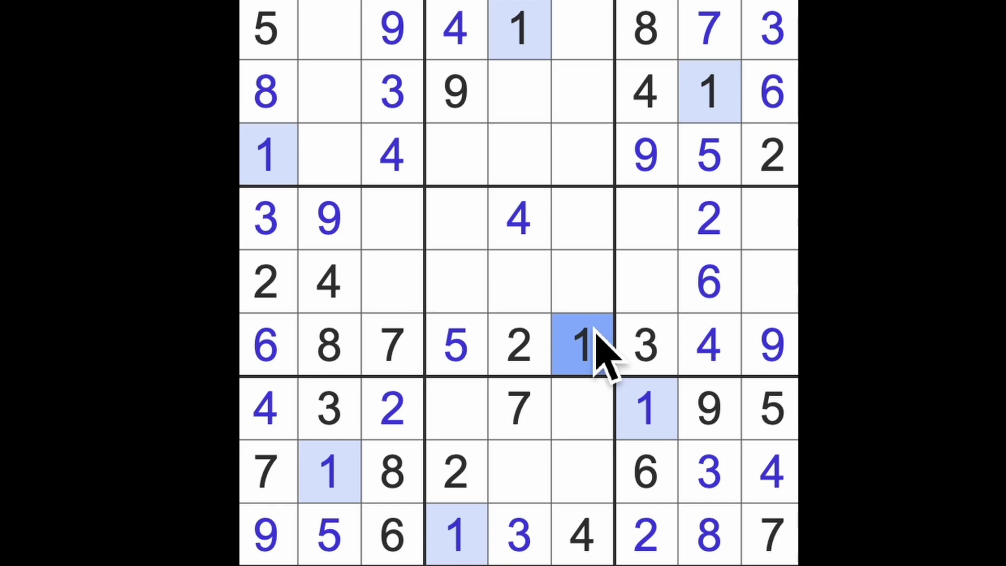
pyautogui.click(542, 362)
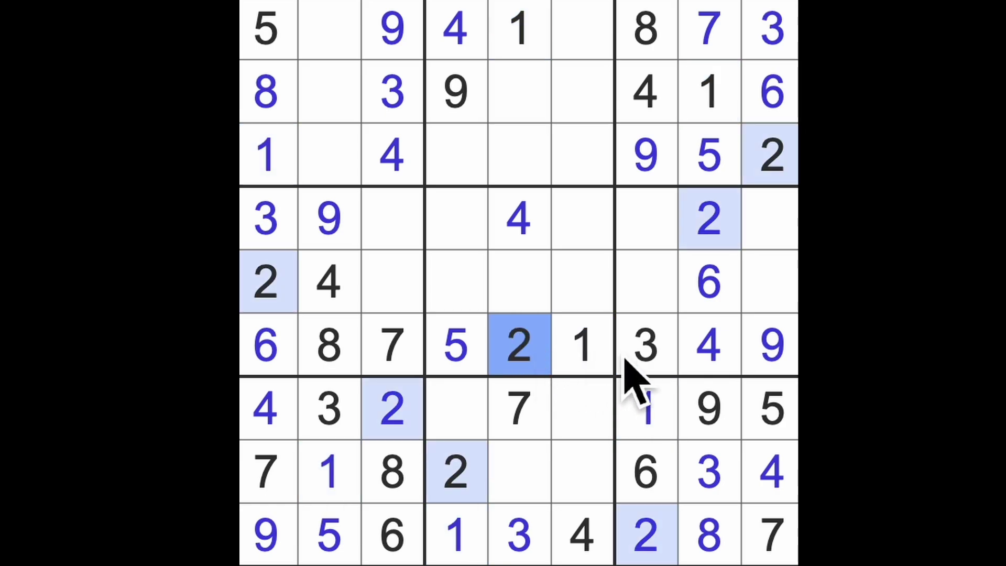
pyautogui.click(646, 361)
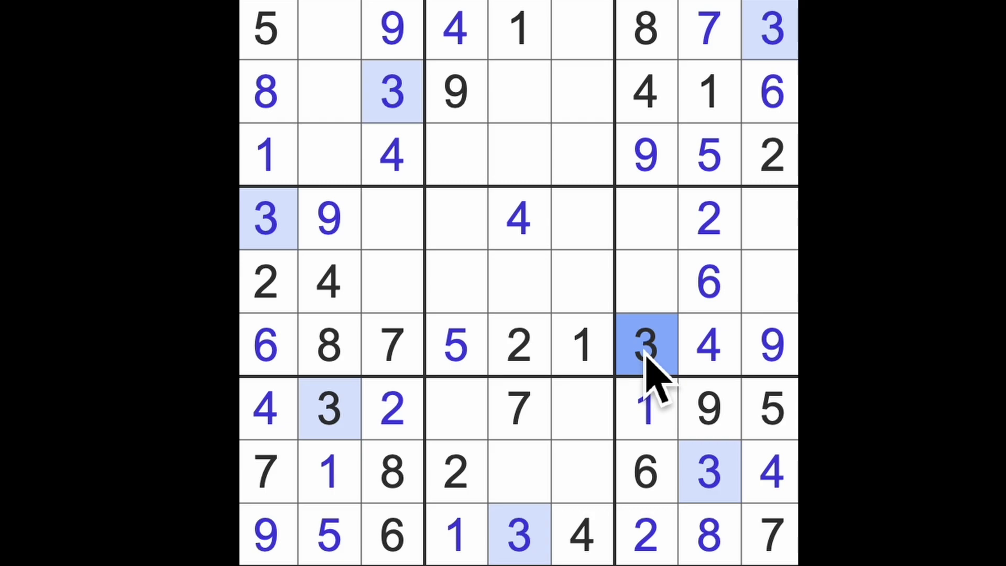
pyautogui.click(519, 218)
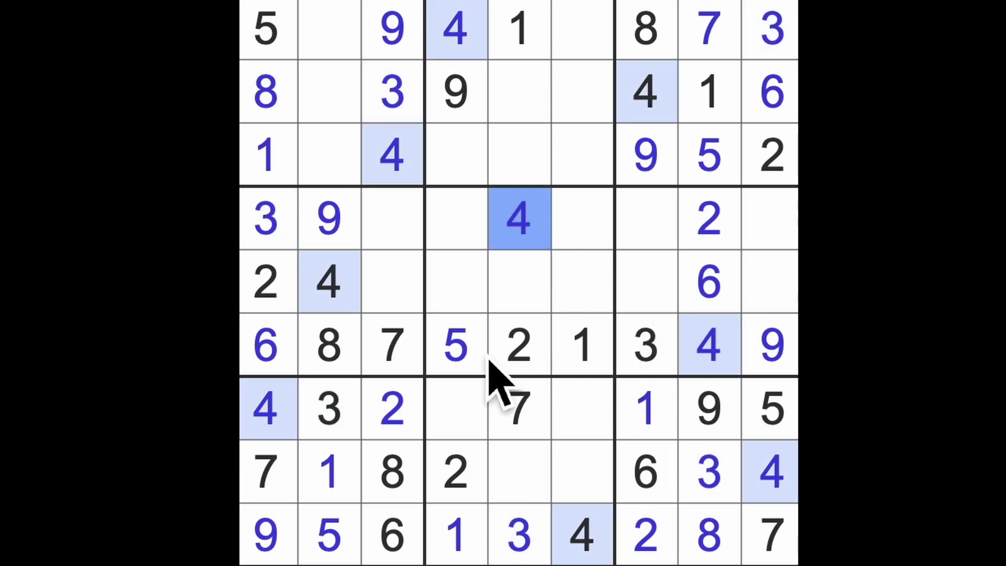
pyautogui.click(457, 346)
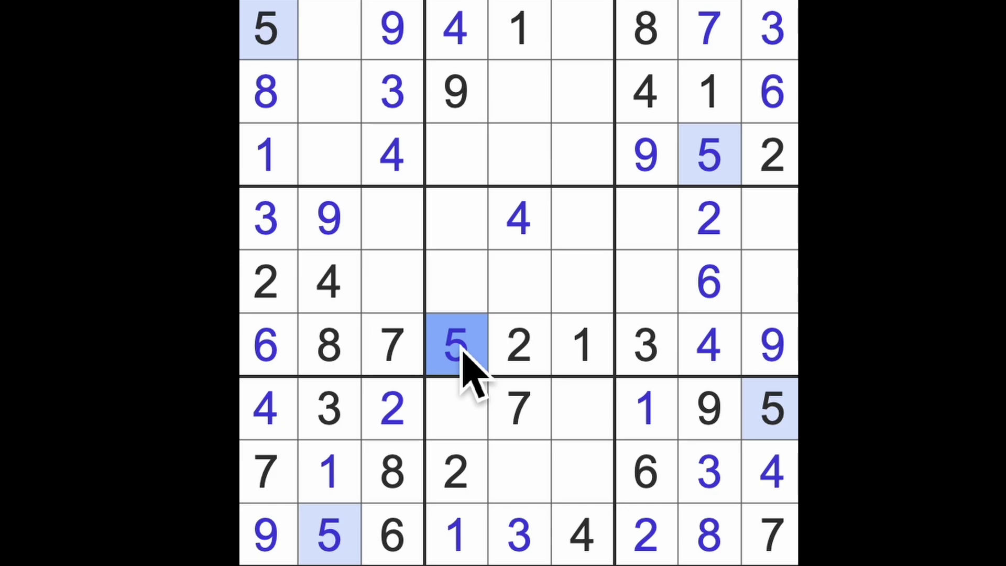
pyautogui.click(709, 283)
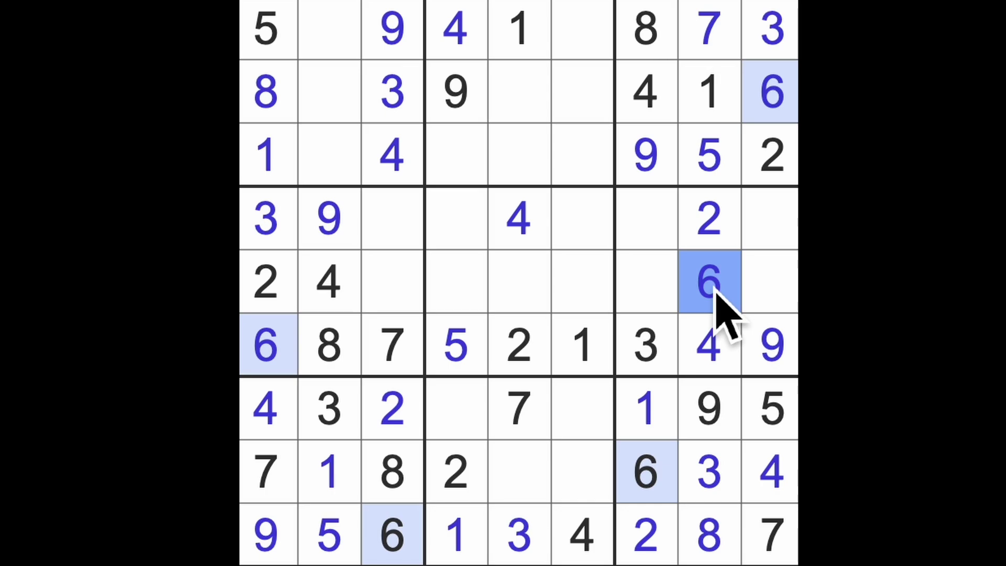
# Trace the 6s through rows 5, 8 and 2, and enter 6 at row 3, column 5.
pyautogui.moveTo(710, 283); pyautogui.dragTo(519, 307)
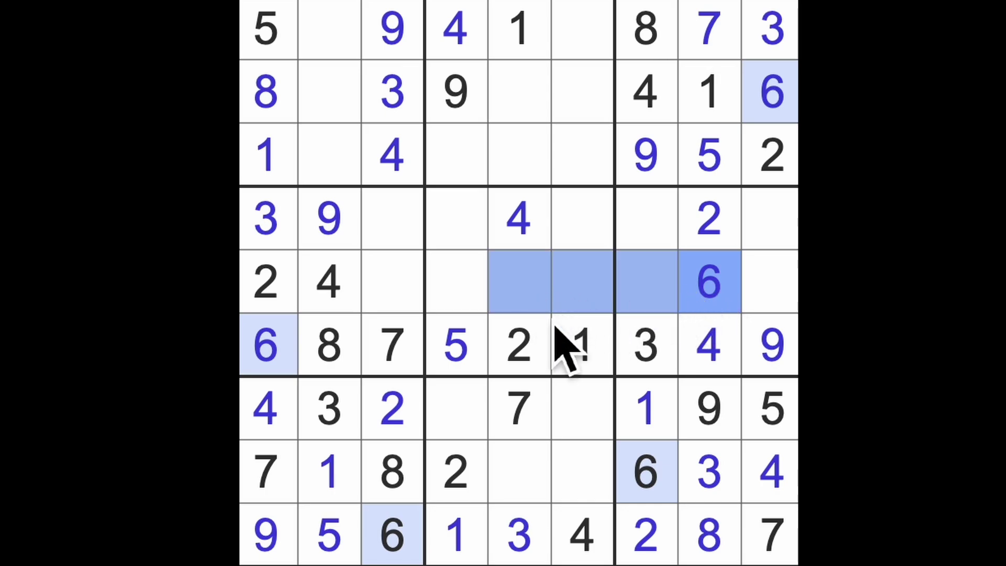
pyautogui.moveTo(644, 471); pyautogui.dragTo(519, 472)
pyautogui.moveTo(769, 92); pyautogui.dragTo(534, 86)
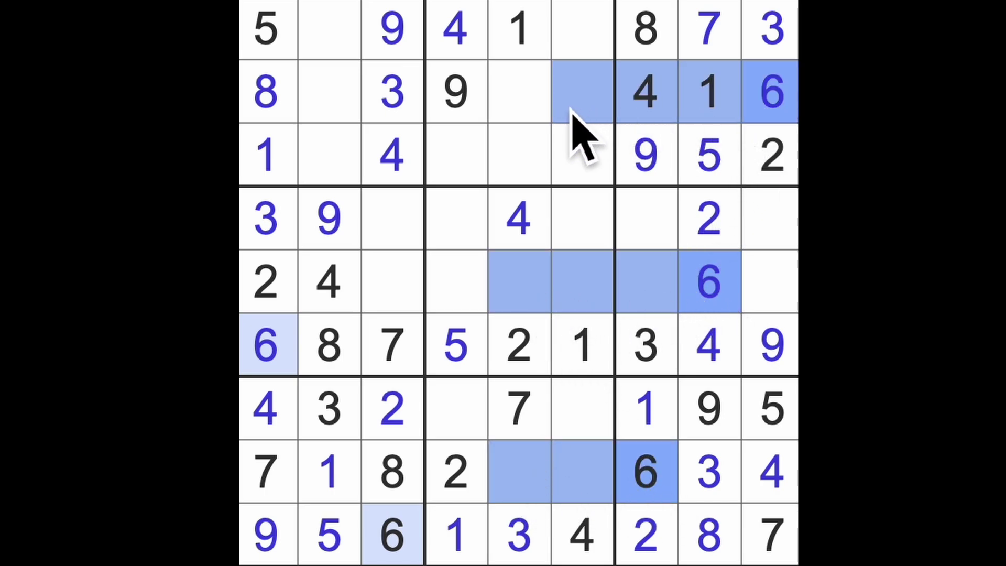
pyautogui.click(542, 169)
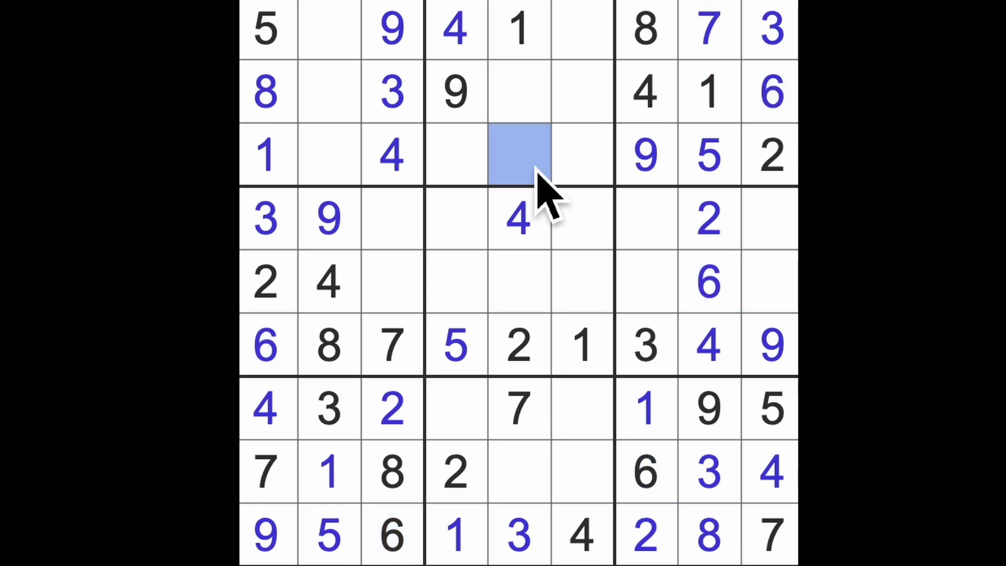
pyautogui.press('6')
# Check rows 3 and 2, then enter 6 at row 1, column 2.
pyautogui.moveTo(503, 157); pyautogui.dragTo(330, 157)
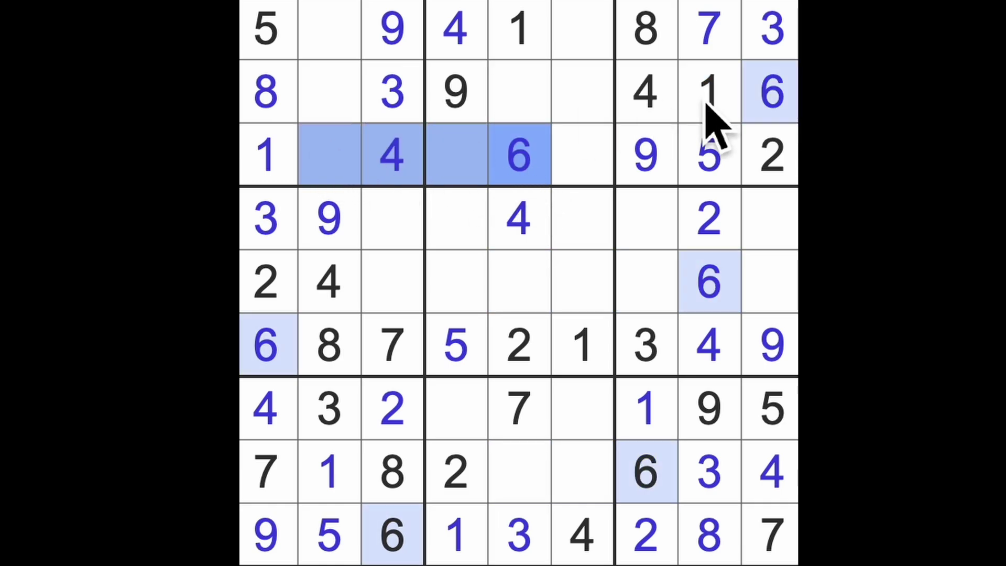
pyautogui.moveTo(771, 93); pyautogui.dragTo(338, 86)
pyautogui.click(339, 39)
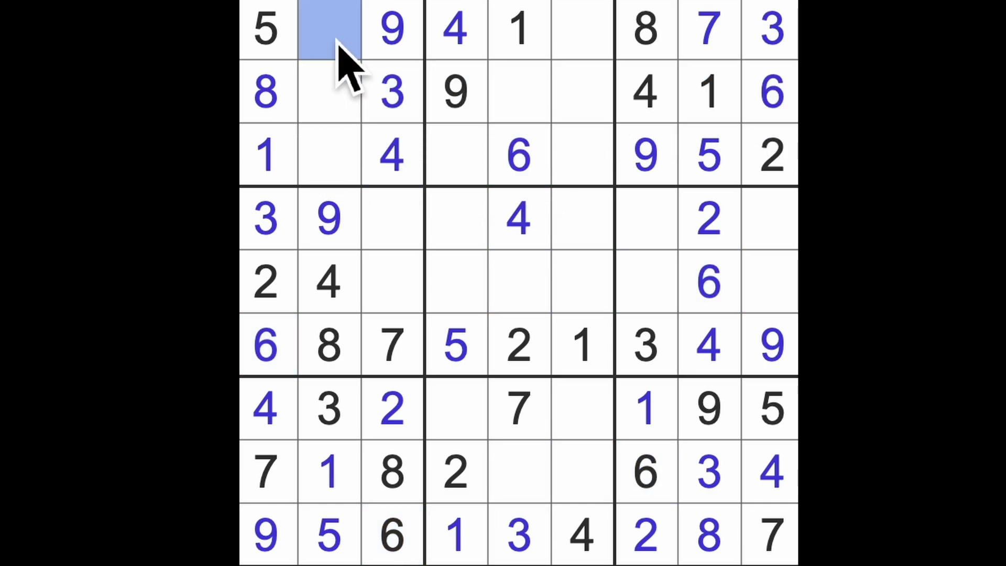
pyautogui.press('6')
# Enter 2 at row 2, column 2 and 7 at row 3, column 2.
pyautogui.moveTo(769, 156); pyautogui.dragTo(350, 158)
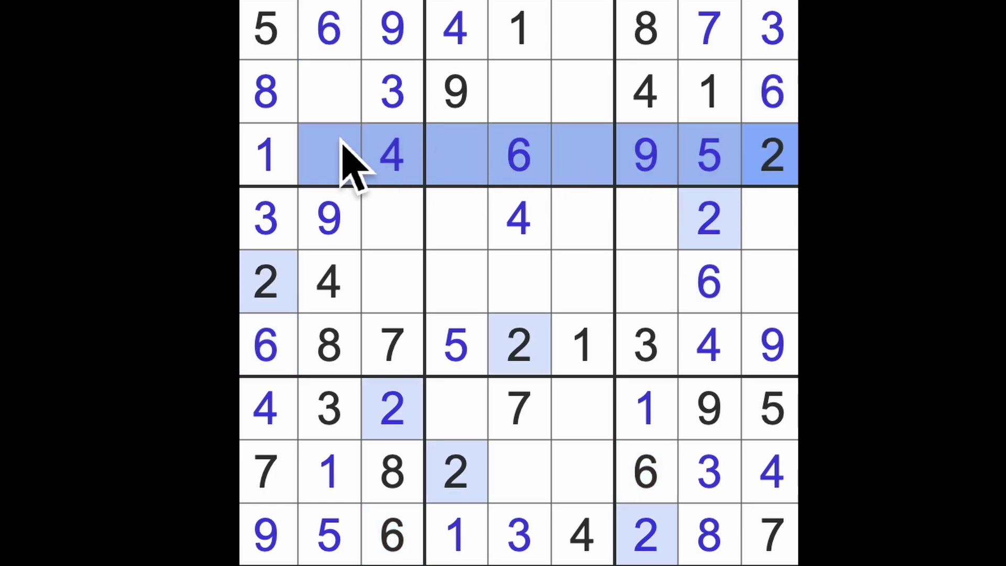
pyautogui.click(330, 92)
pyautogui.press('2')
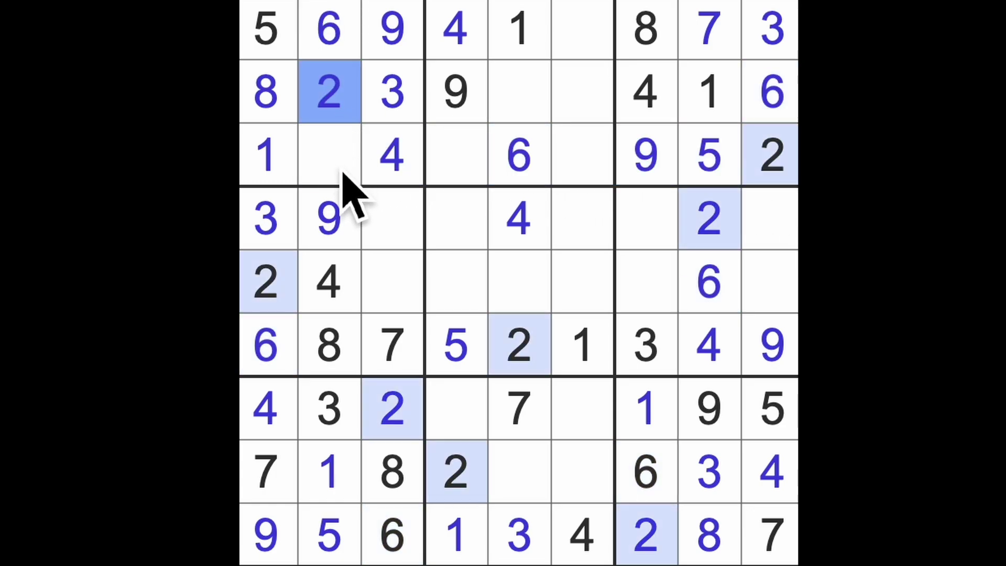
pyautogui.click(342, 169)
pyautogui.press('7')
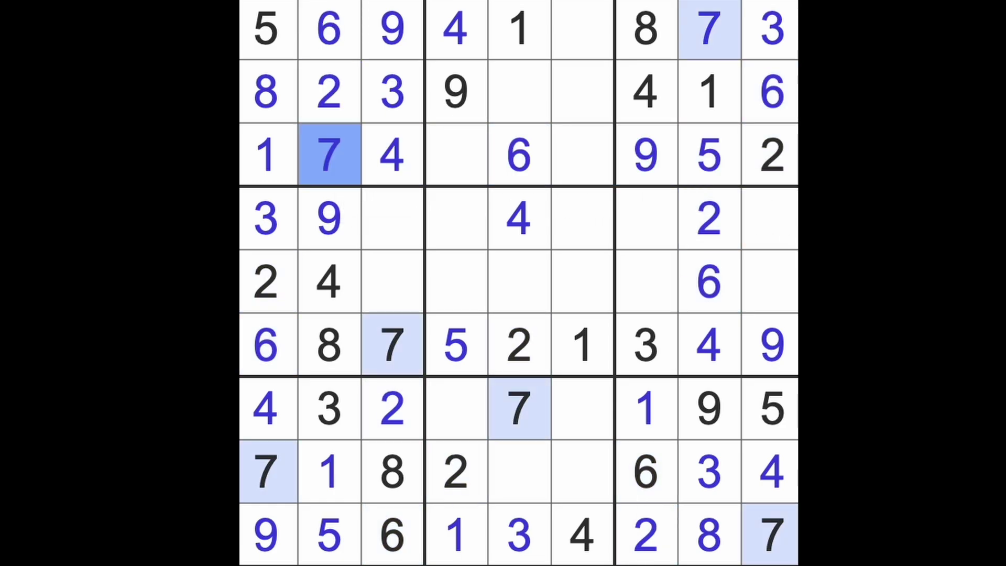
# Trace the 7s through the top-middle box and column 5, and enter 7 at row 2, column 6.
pyautogui.moveTo(350, 195); pyautogui.dragTo(582, 197)
pyautogui.click(582, 154)
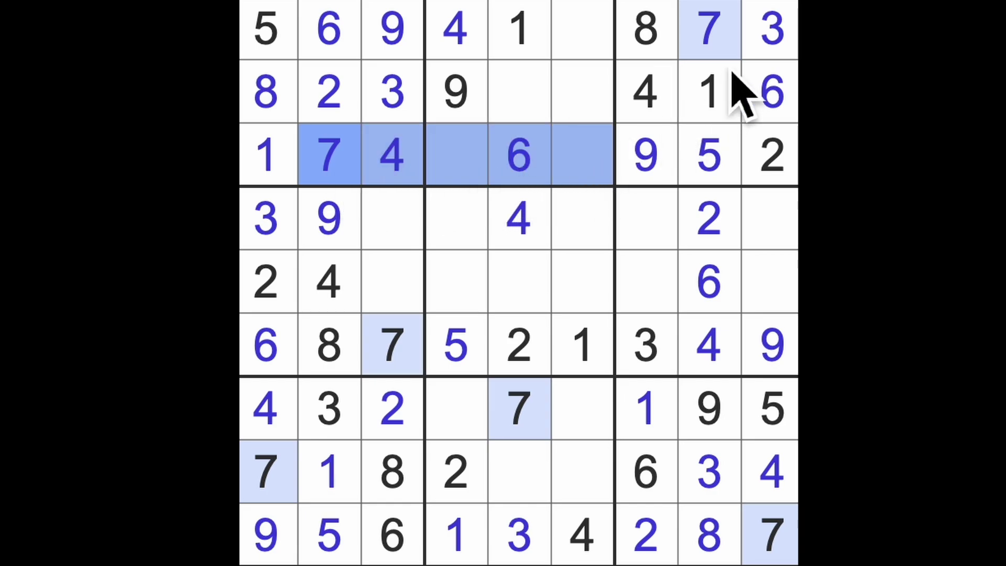
pyautogui.keyDown('ctrl'); pyautogui.click(582, 31); pyautogui.keyUp('ctrl')
pyautogui.moveTo(520, 283); pyautogui.dragTo(520, 409)
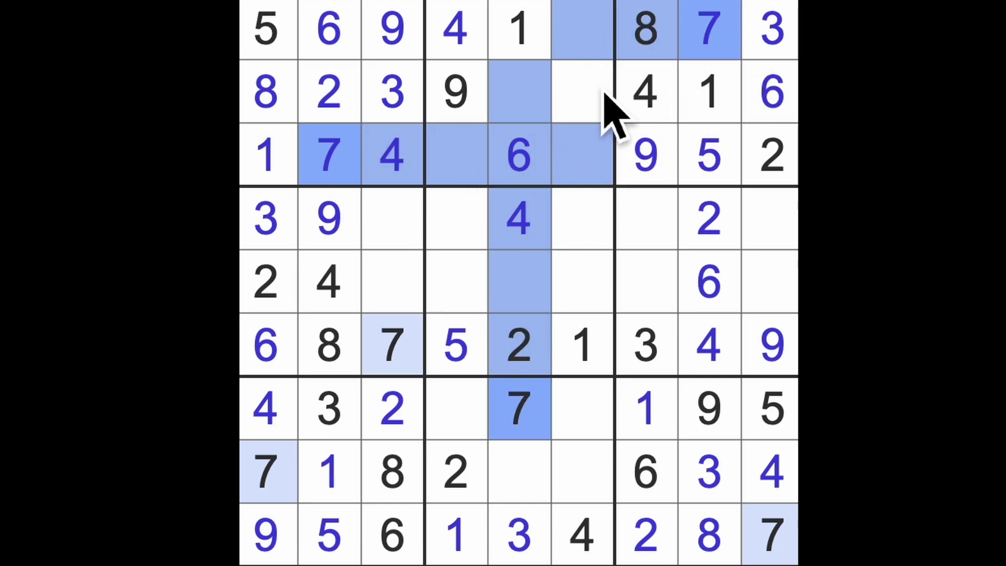
pyautogui.click(585, 94)
pyautogui.press('7')
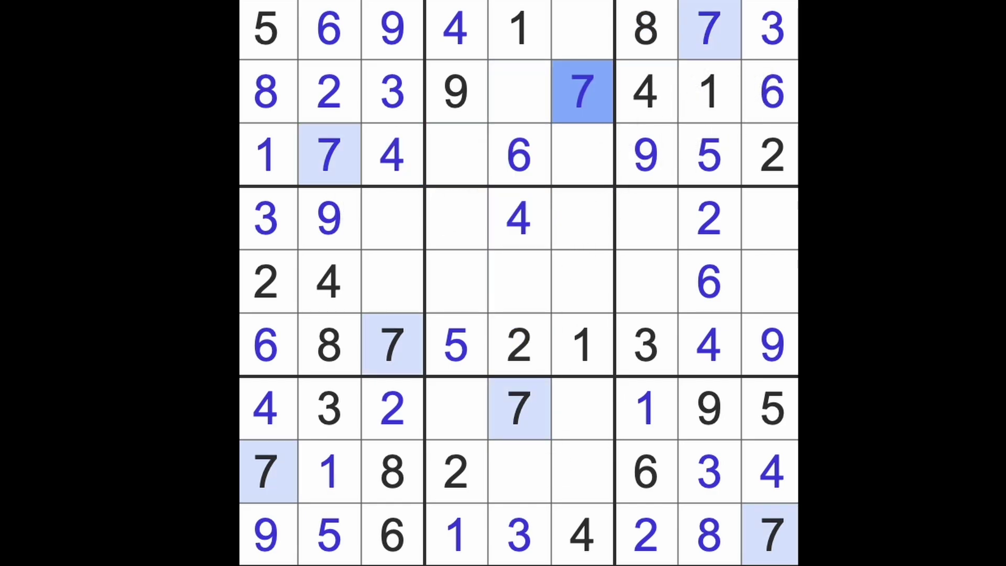
# Enter 5 at row 2, column 5 and 5 at row 8, column 6.
pyautogui.click(520, 95)
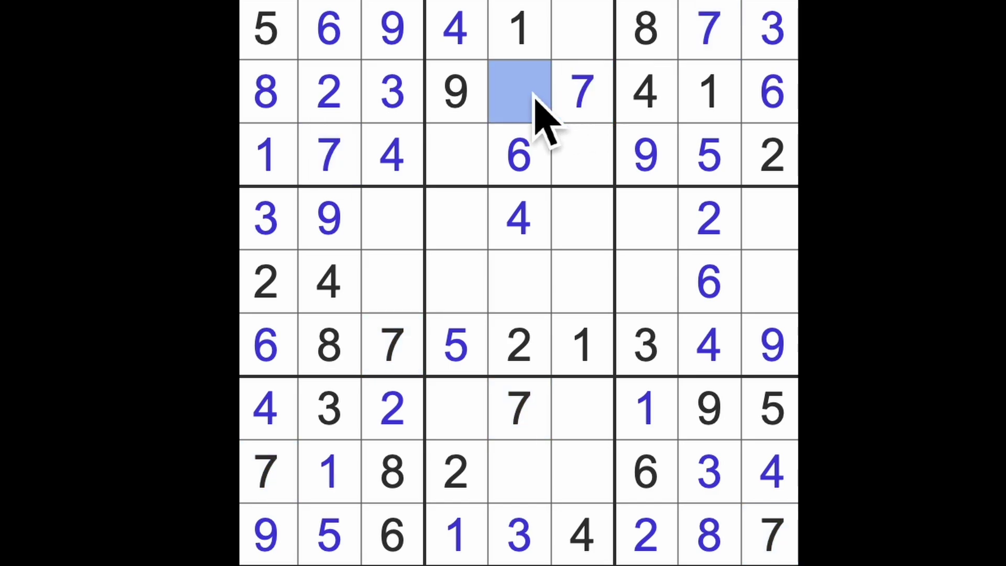
pyautogui.press('5')
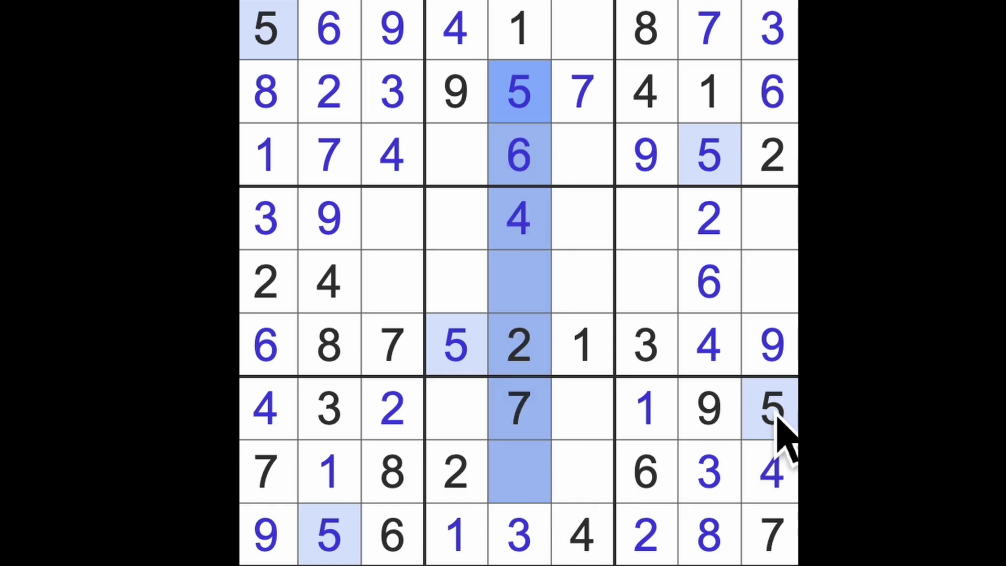
pyautogui.click(582, 471)
pyautogui.press('5')
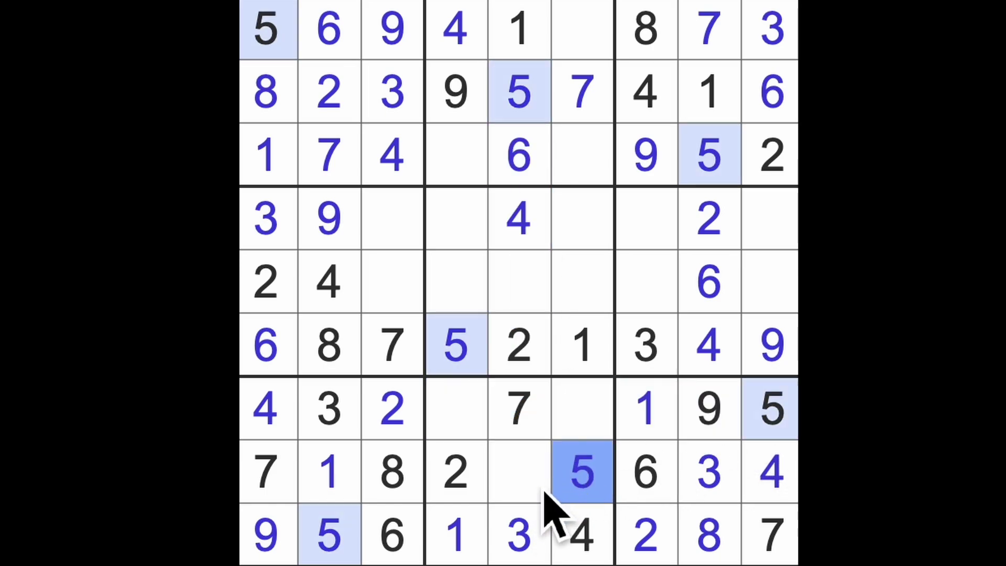
# Place 9s at row 8 column 5 and row 5 column 6, then 2 at row 1 column 6.
pyautogui.click(520, 471)
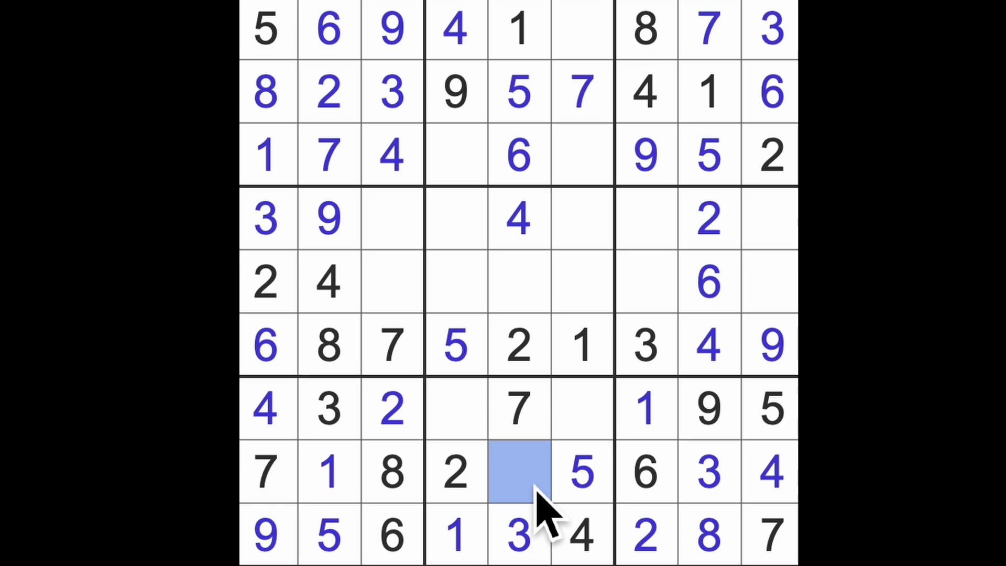
pyautogui.write('9')
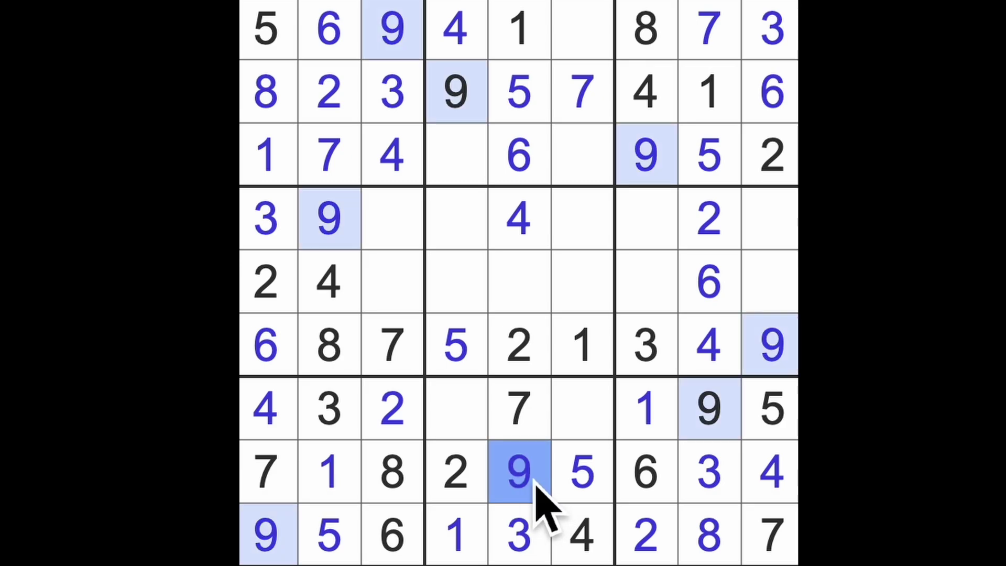
pyautogui.moveTo(519, 472); pyautogui.dragTo(369, 244)
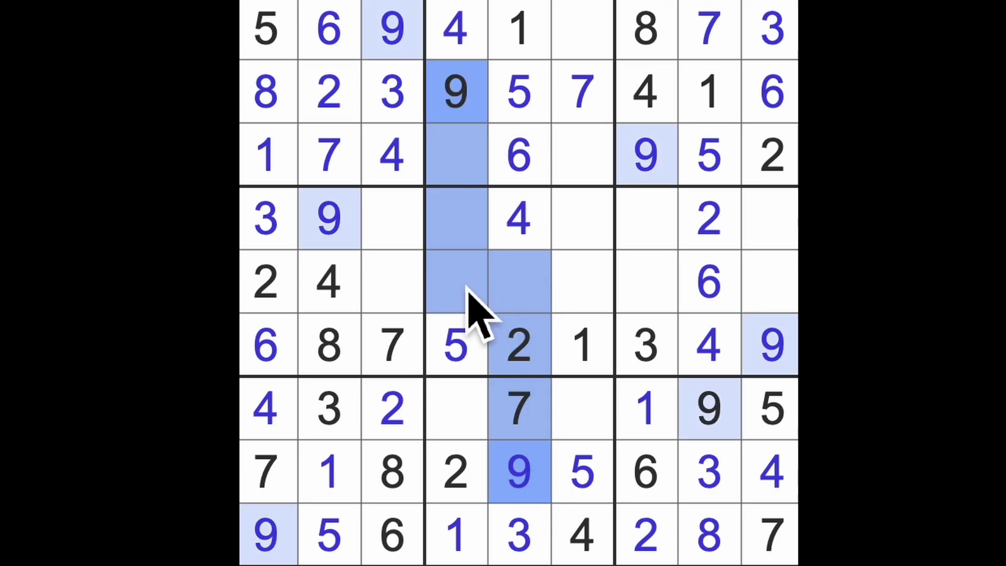
pyautogui.click(583, 283)
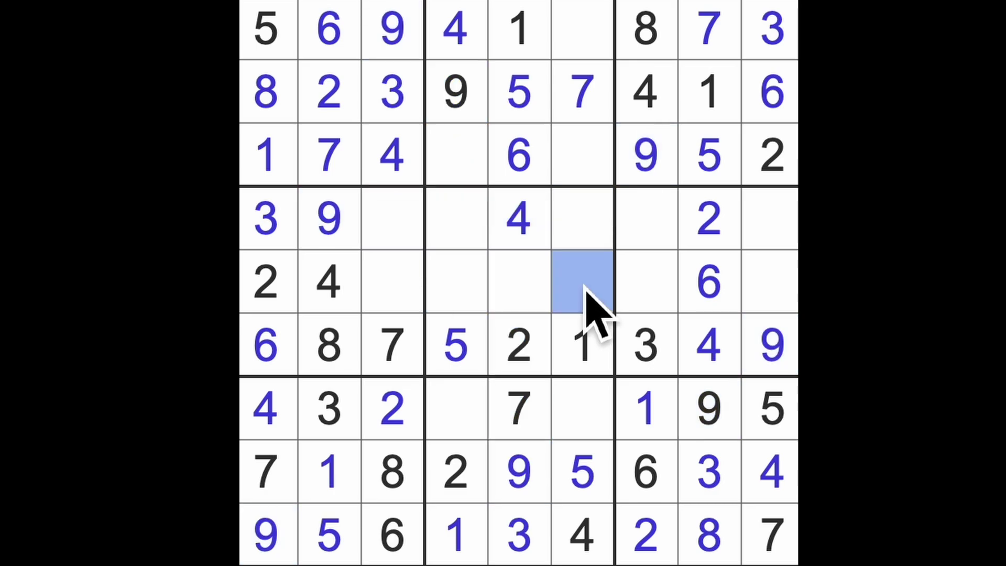
pyautogui.write('9')
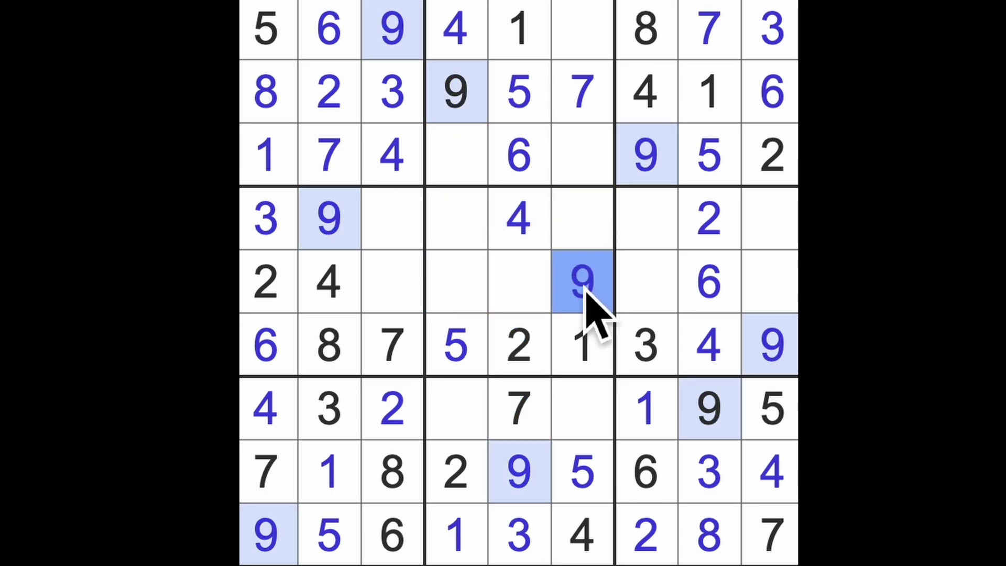
pyautogui.click(584, 31)
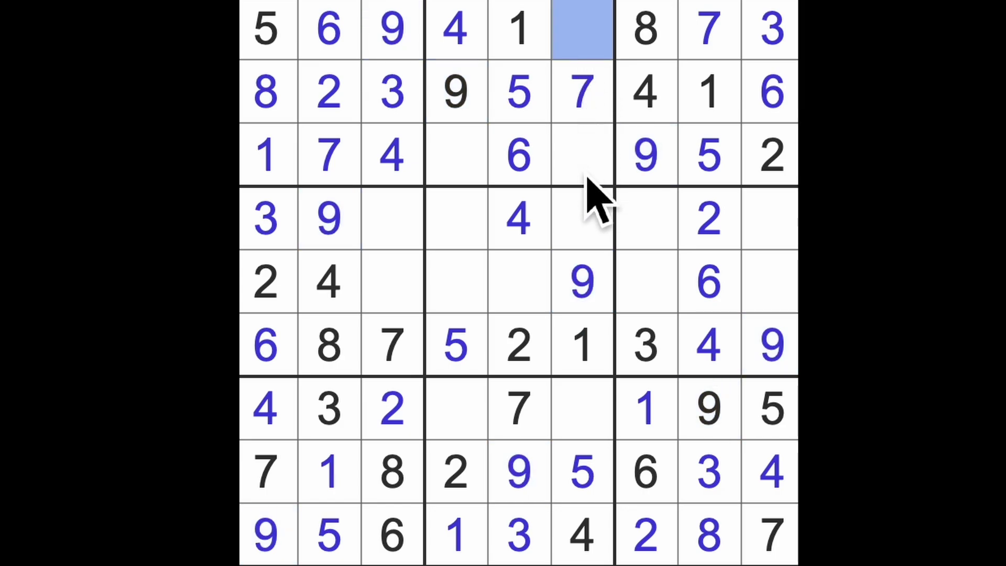
pyautogui.write('2')
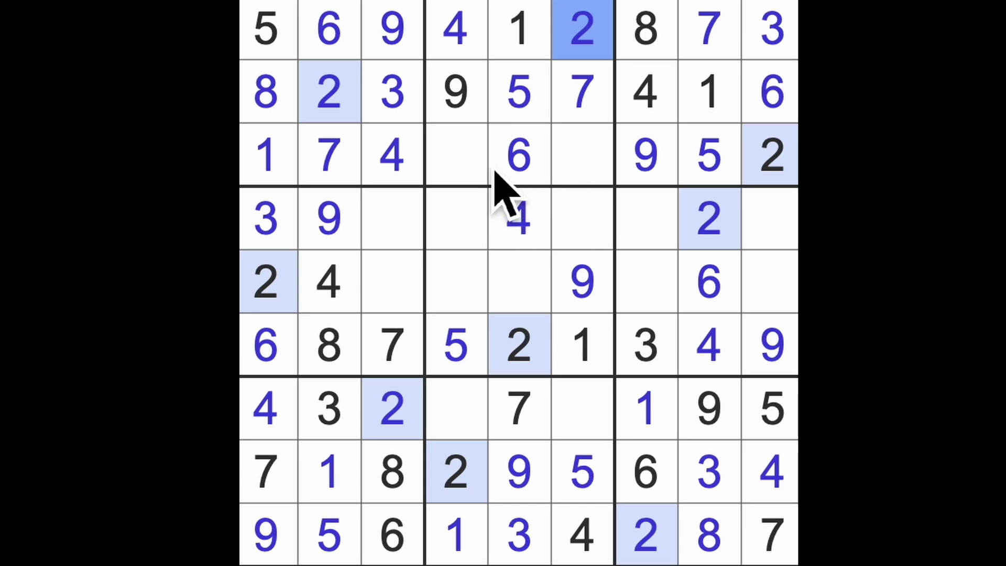
# Remove the wrong 3 at row 5, column 5, then fill rows 4 and 5 of column 9.
pyautogui.click(542, 287)
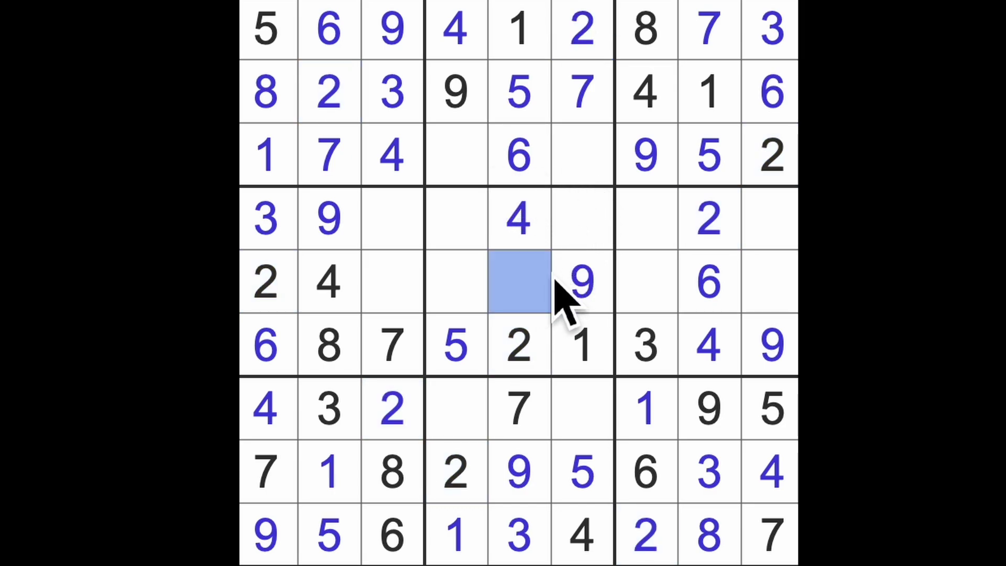
pyautogui.write('3')
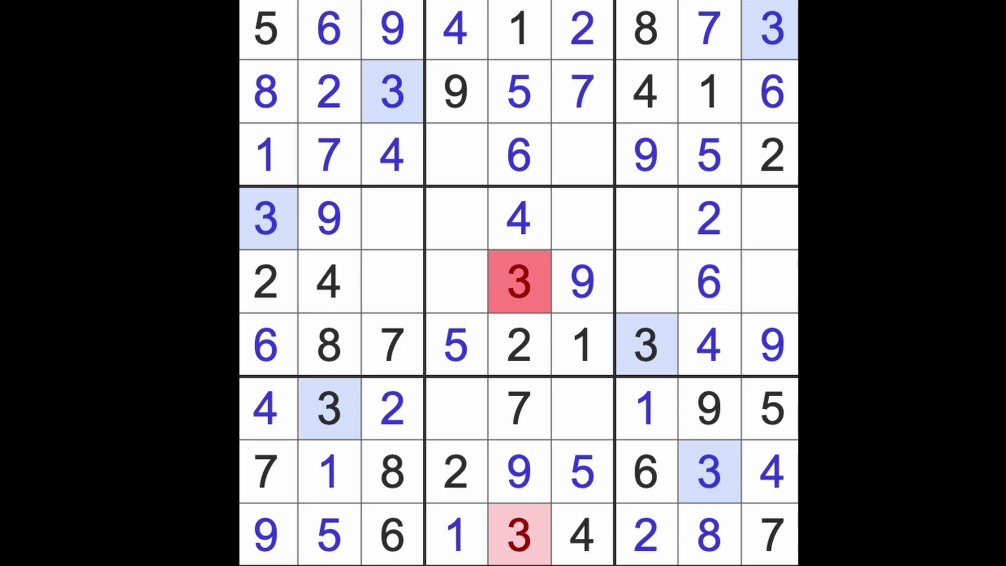
pyautogui.press('BackSpace')
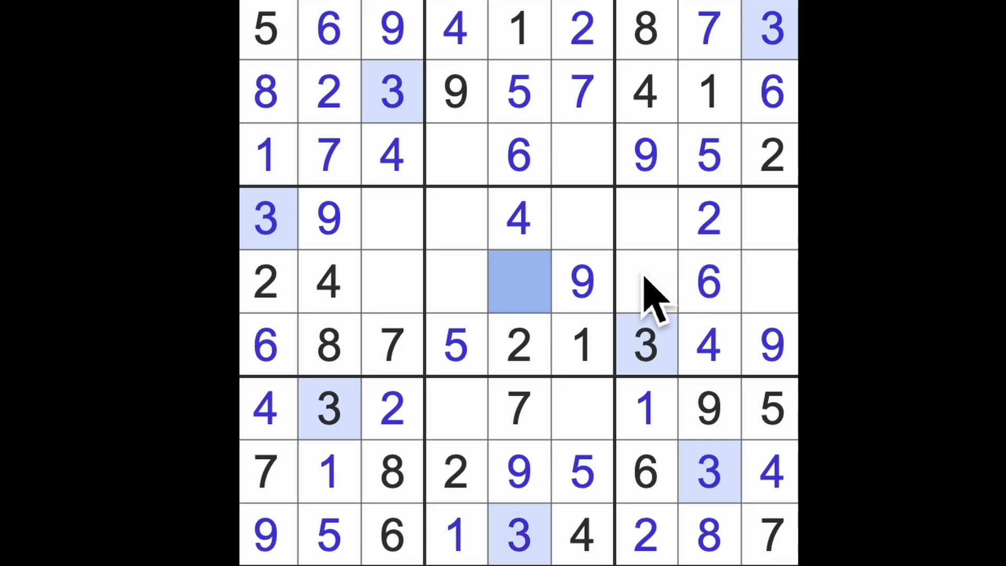
pyautogui.write('8')
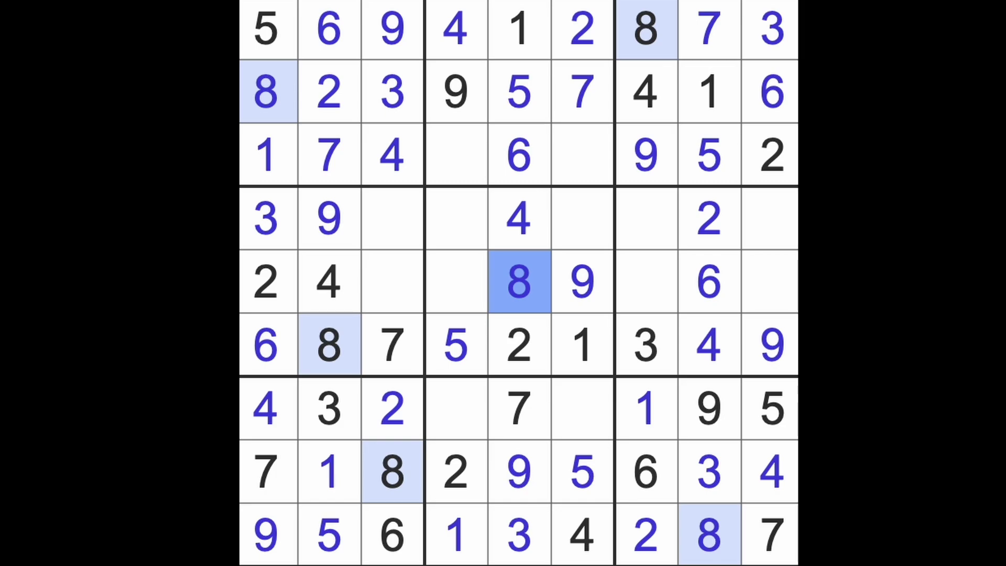
pyautogui.moveTo(542, 295); pyautogui.dragTo(774, 283)
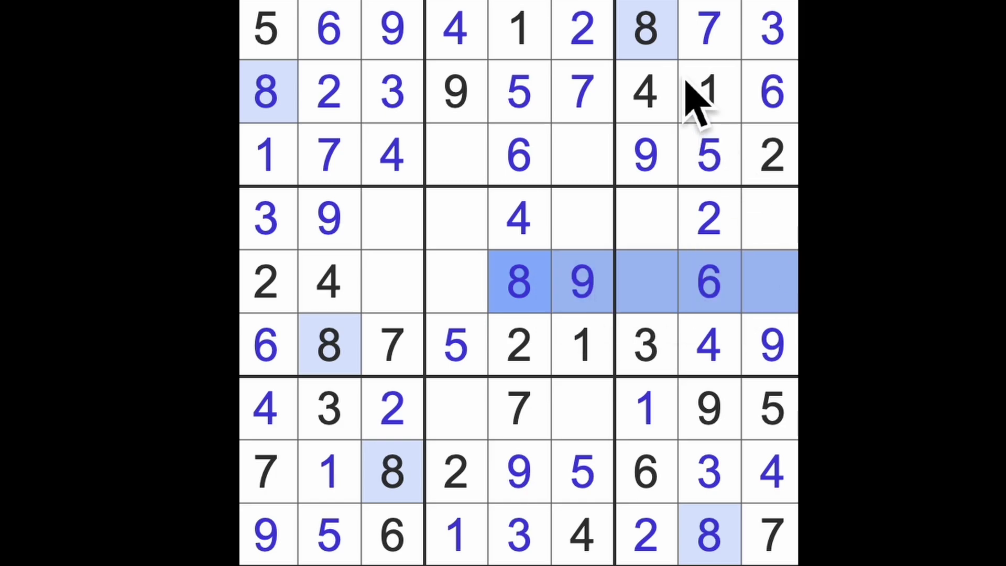
pyautogui.click(771, 228)
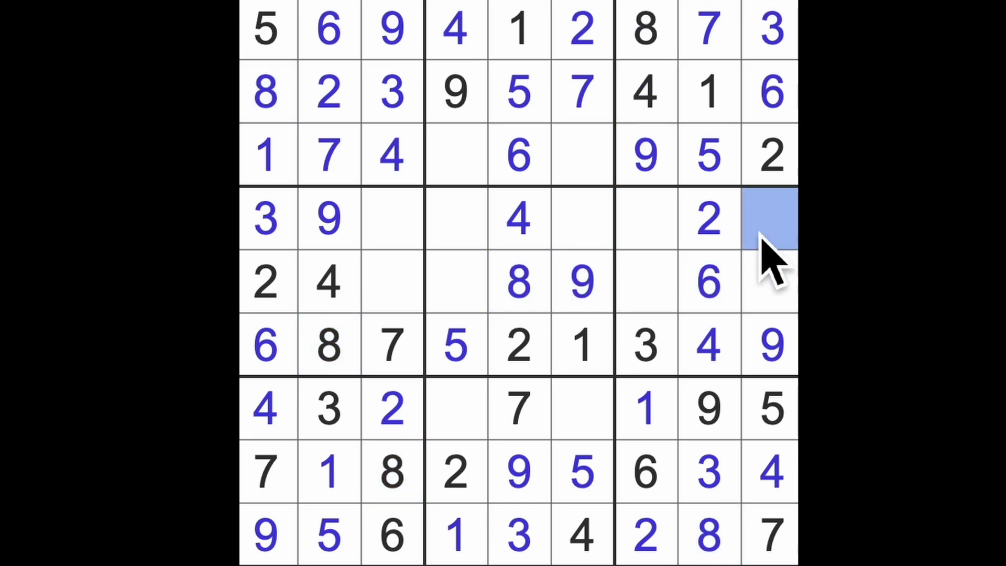
pyautogui.write('8')
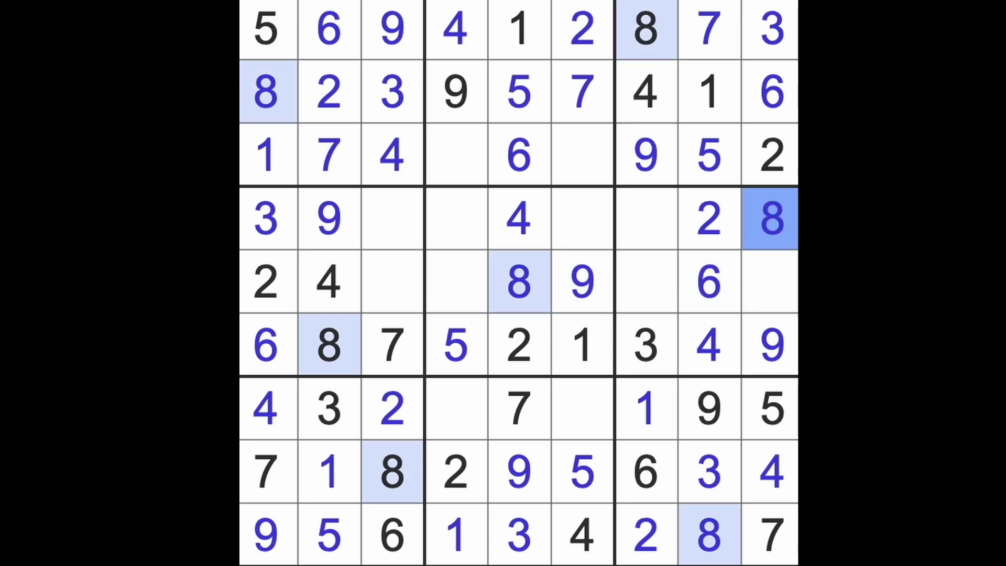
pyautogui.click(774, 283)
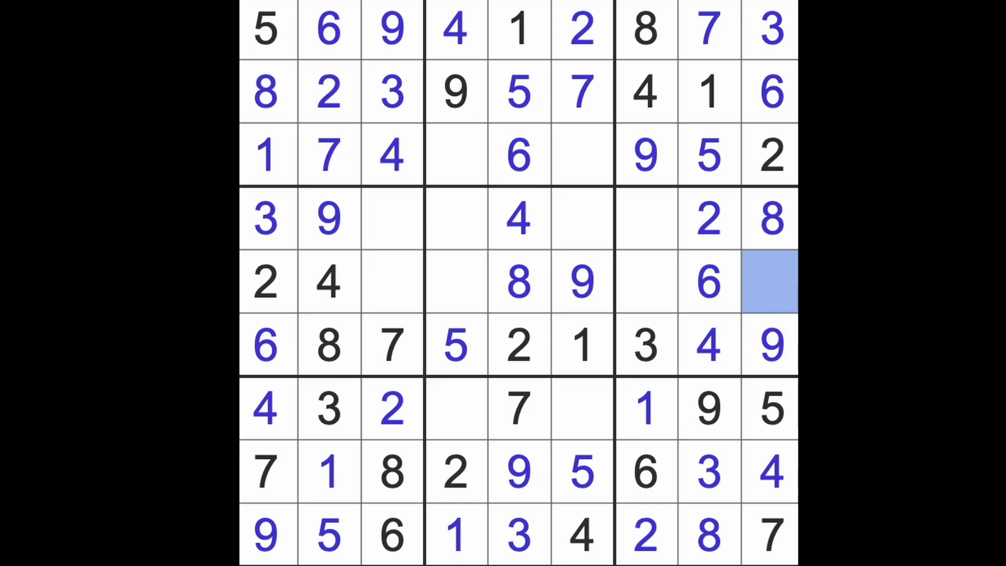
pyautogui.write('1')
# Recheck row 5 and fill rows 4 and 5 of column 3.
pyautogui.moveTo(775, 282); pyautogui.dragTo(416, 271)
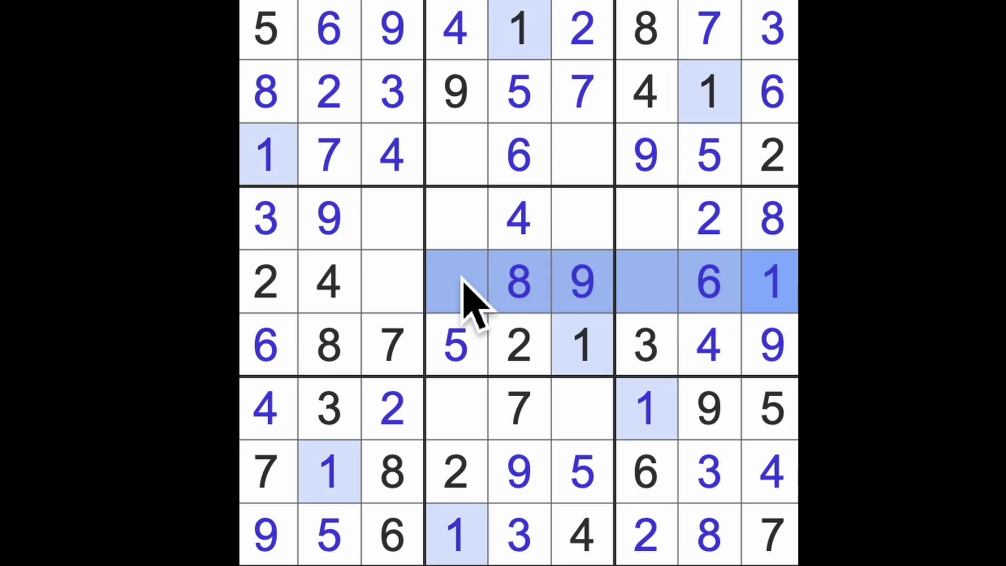
pyautogui.click(409, 236)
pyautogui.write('1')
pyautogui.click(407, 291)
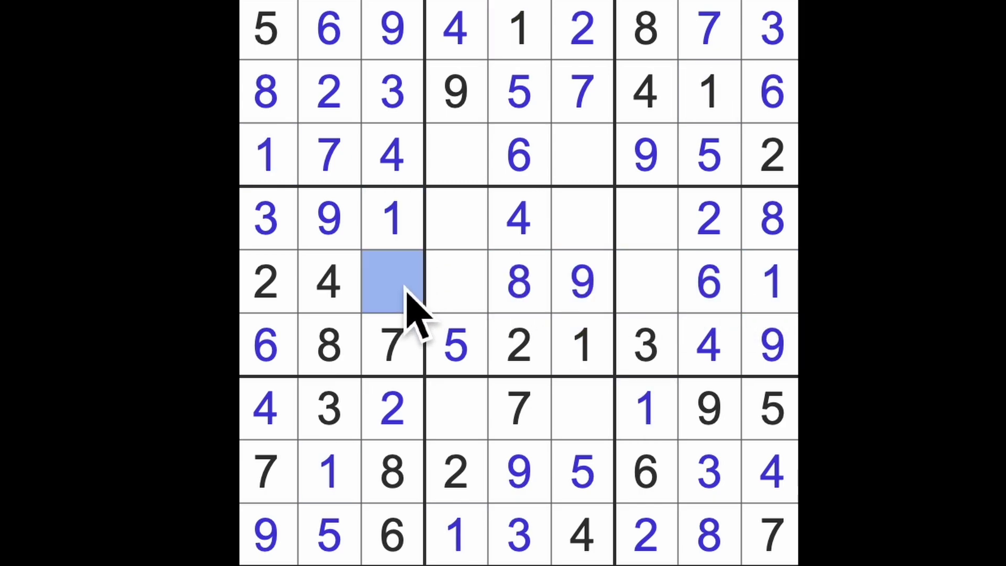
pyautogui.write('5')
# Fill rows 4 and 5 of column 7, rechecking row 5 and column 6.
pyautogui.moveTo(407, 302); pyautogui.dragTo(676, 284)
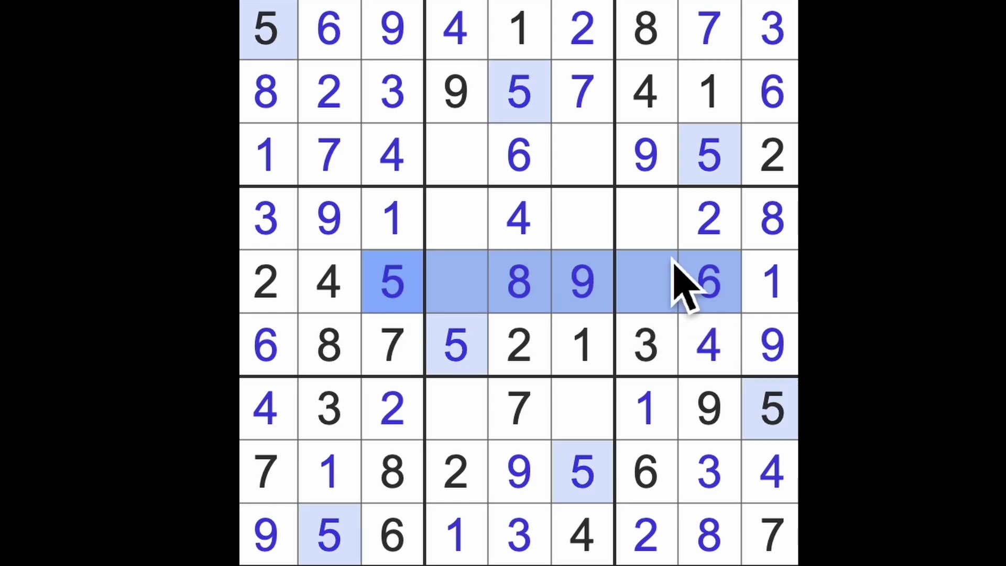
pyautogui.click(646, 219)
pyautogui.write('5')
pyautogui.click(652, 281)
pyautogui.write('7')
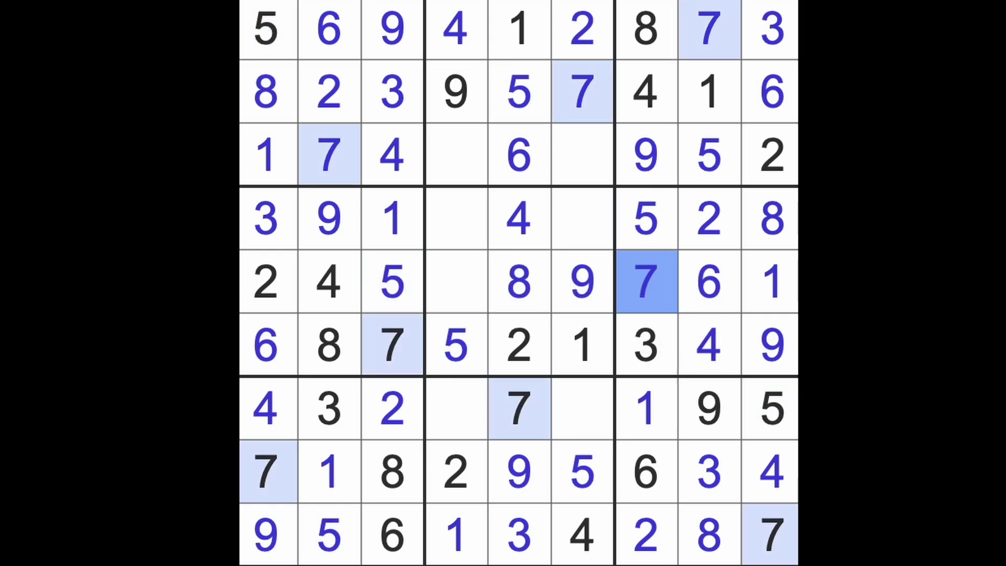
pyautogui.moveTo(644, 282); pyautogui.dragTo(456, 283)
pyautogui.moveTo(582, 94); pyautogui.dragTo(582, 259)
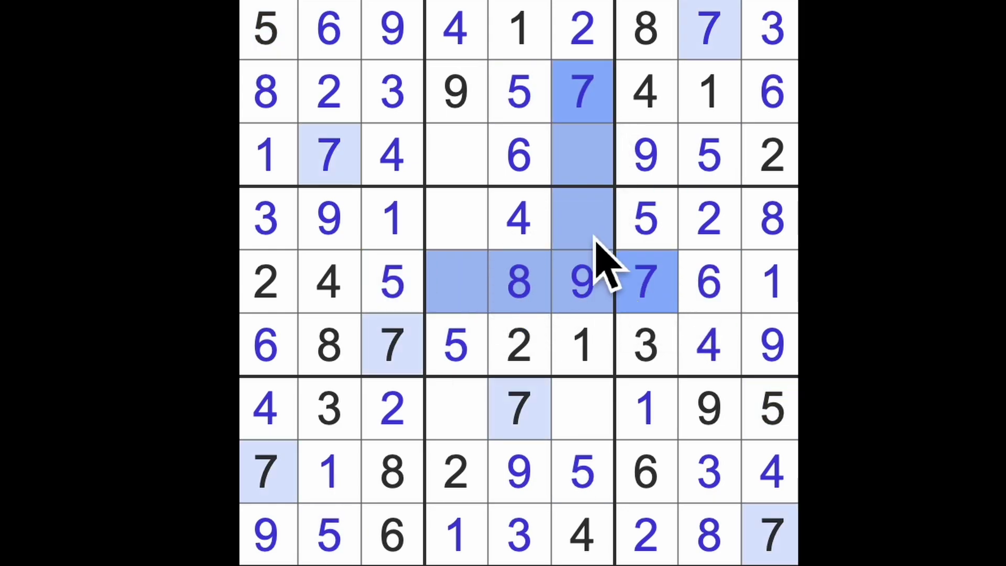
# Fill the empty cells in columns 4 and 6 of rows 4 and 7.
pyautogui.click(457, 218)
pyautogui.write('7')
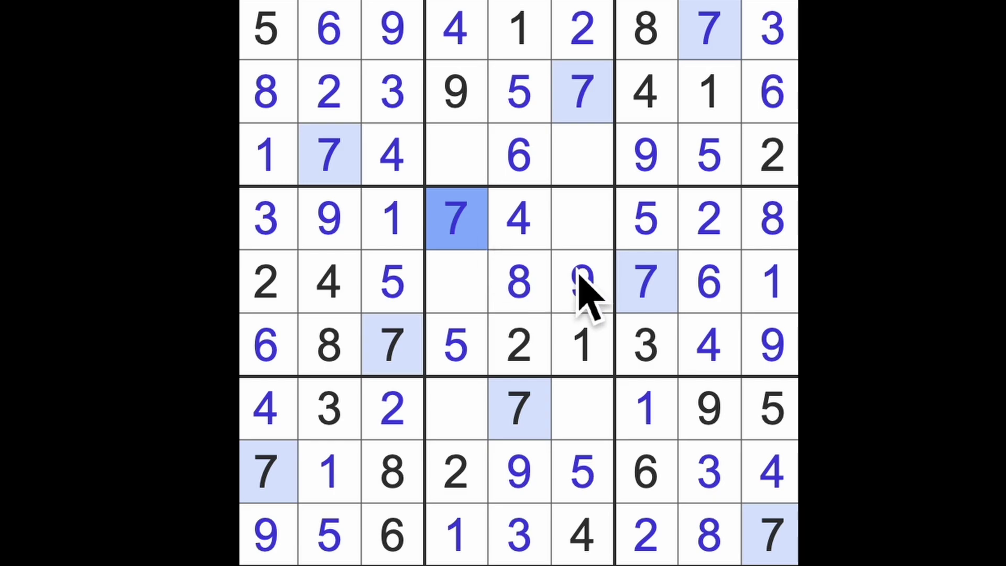
pyautogui.click(583, 229)
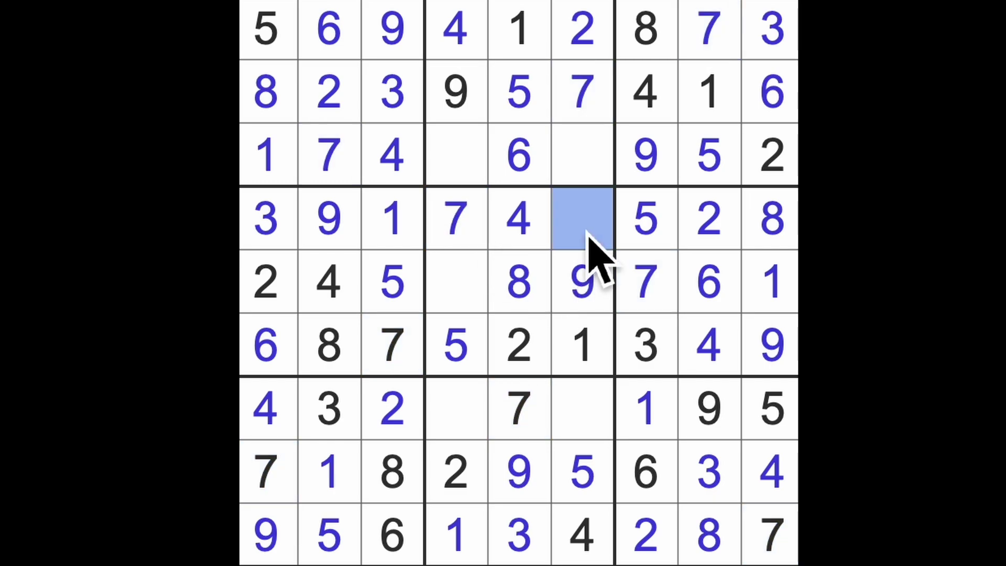
pyautogui.write('6')
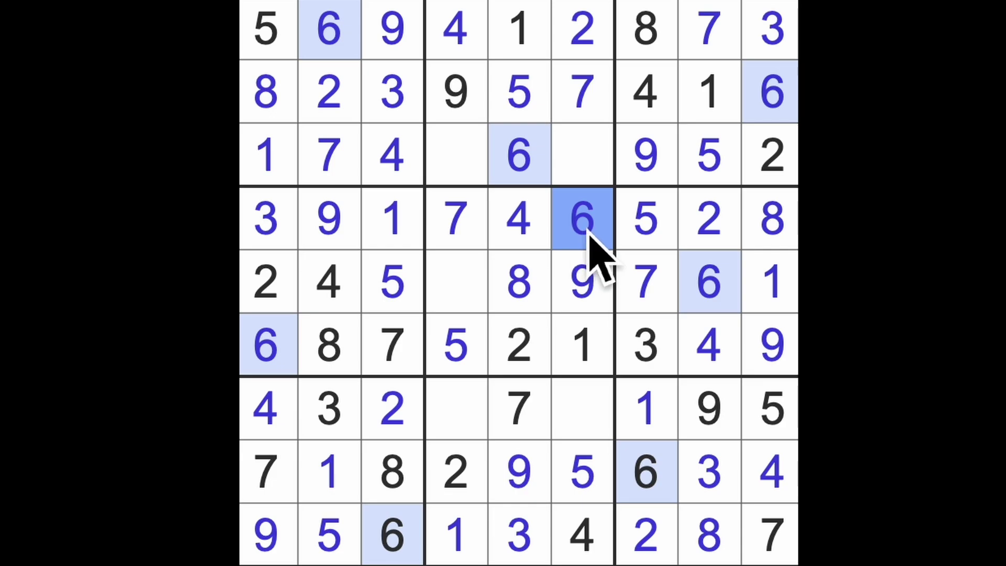
pyautogui.click(457, 408)
pyautogui.write('6')
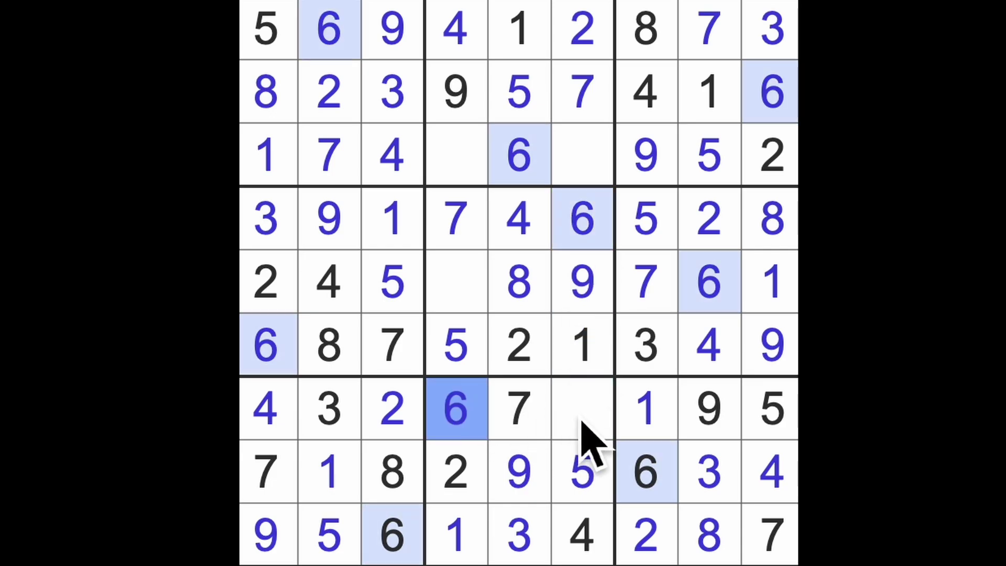
pyautogui.click(583, 416)
pyautogui.write('8')
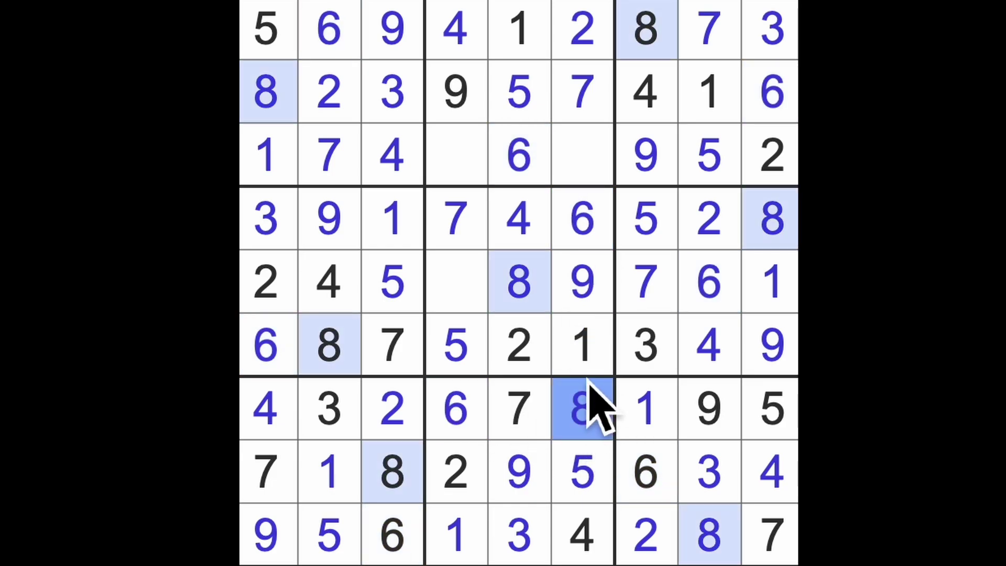
# Fill row 3 columns 4 and 6, then the last cell at row 5, column 4.
pyautogui.click(582, 153)
pyautogui.click(458, 153)
pyautogui.write('8')
pyautogui.click(585, 161)
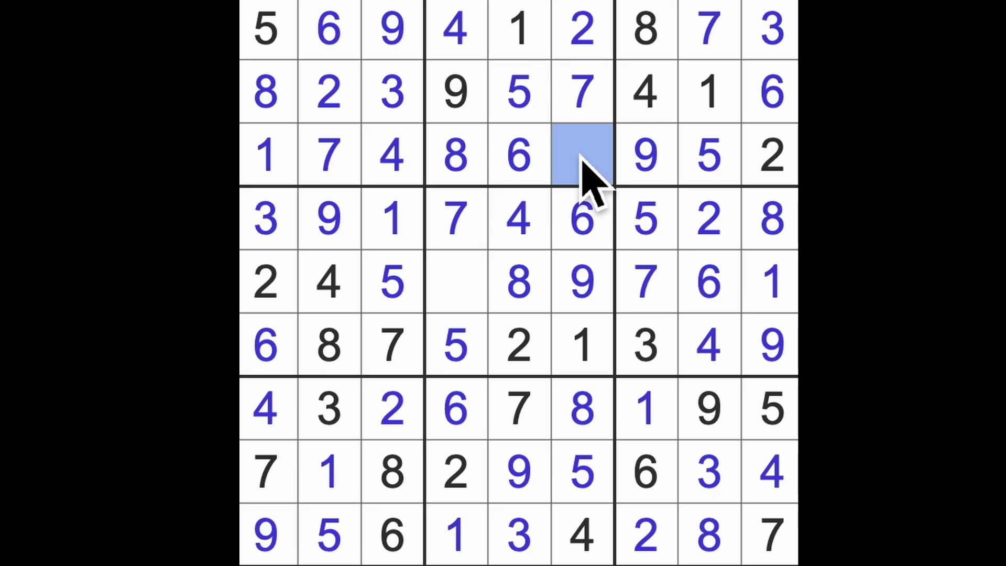
pyautogui.write('3')
pyautogui.click(459, 287)
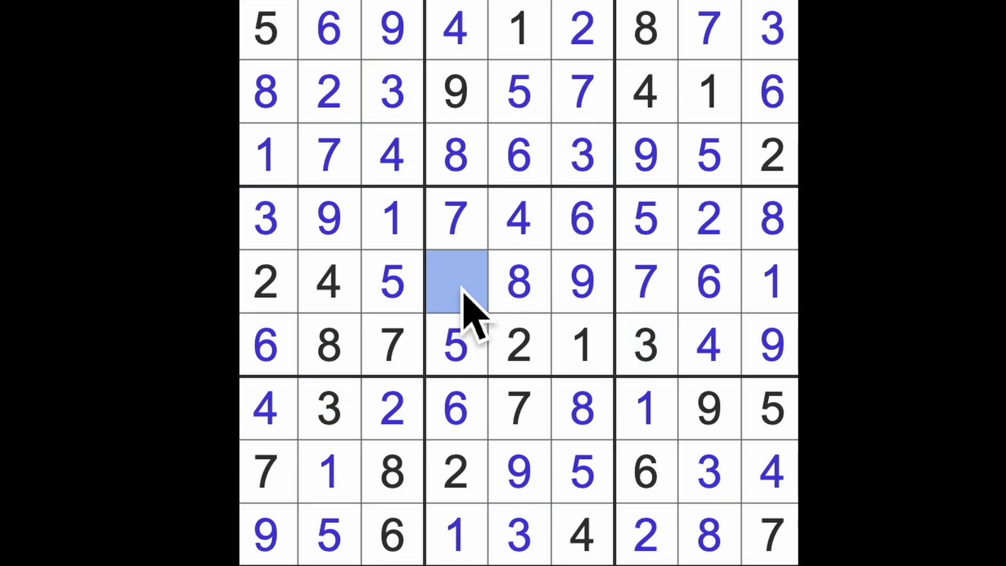
pyautogui.write('3')
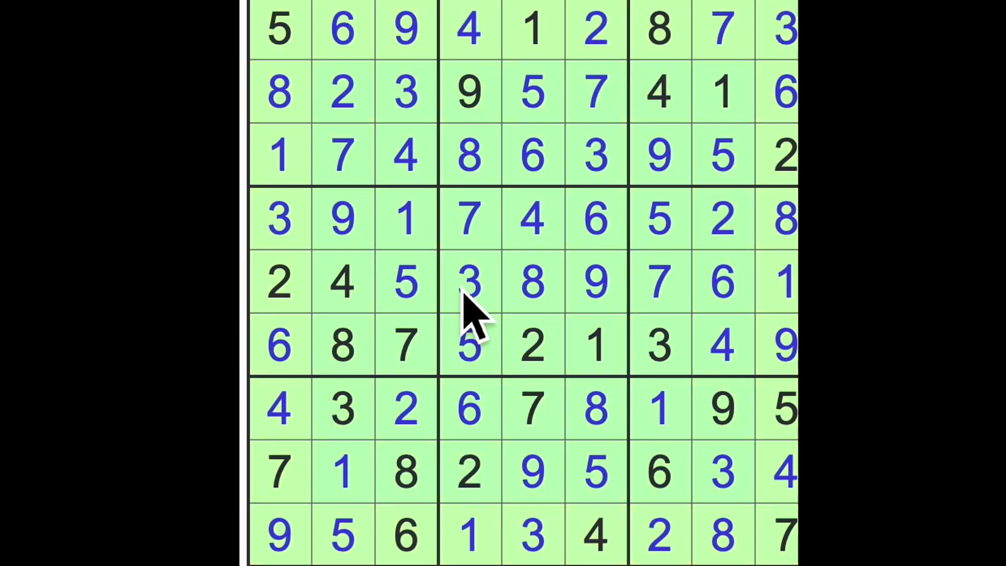